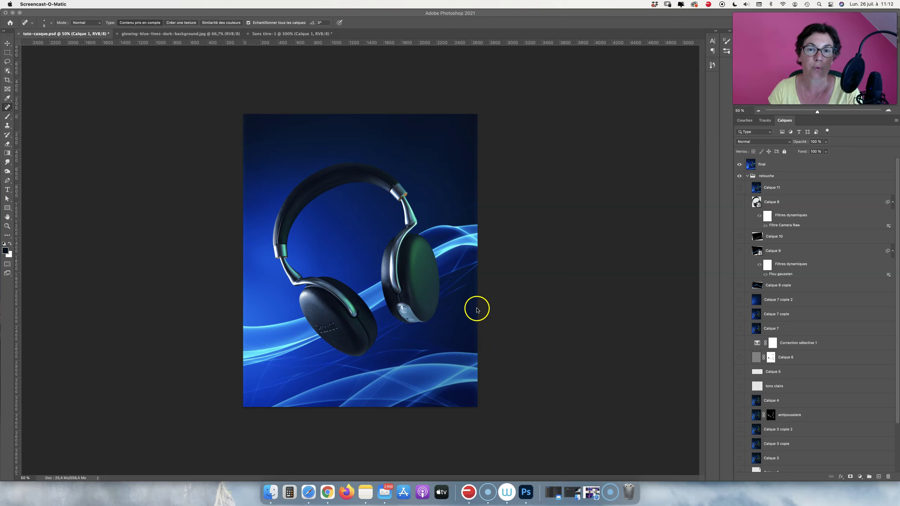
# Step: Collapse the retouche group and hide the 'final' layer to reveal the original dark headphone photo
pyautogui.click(748, 177)
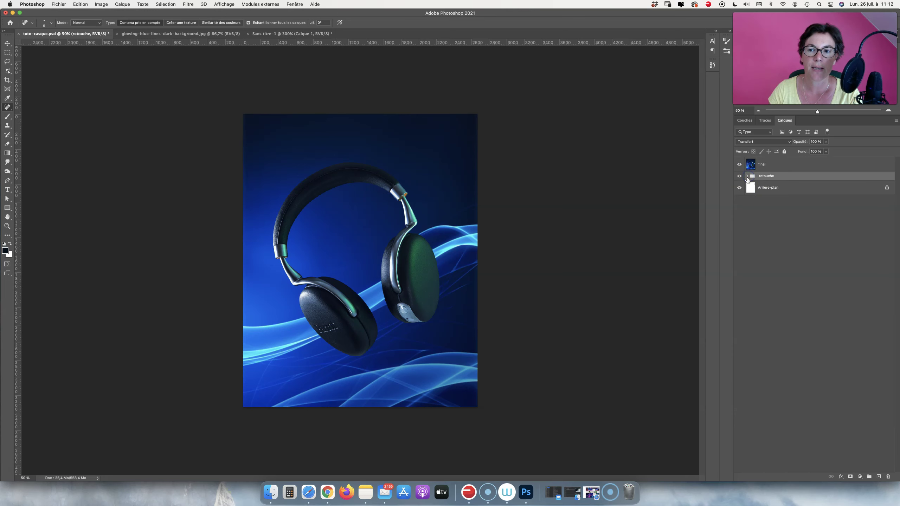
pyautogui.click(740, 164)
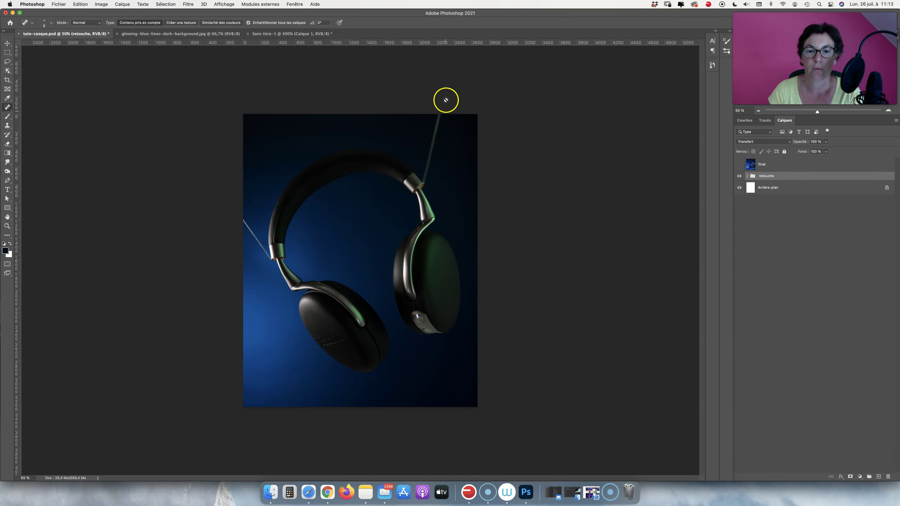
pyautogui.press('super+plus')
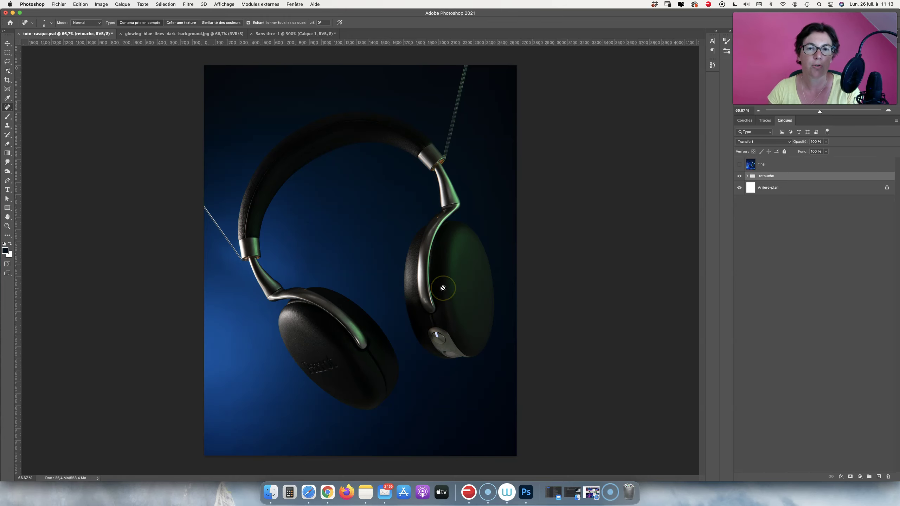
pyautogui.moveTo(443, 288); pyautogui.dragTo(446, 300)
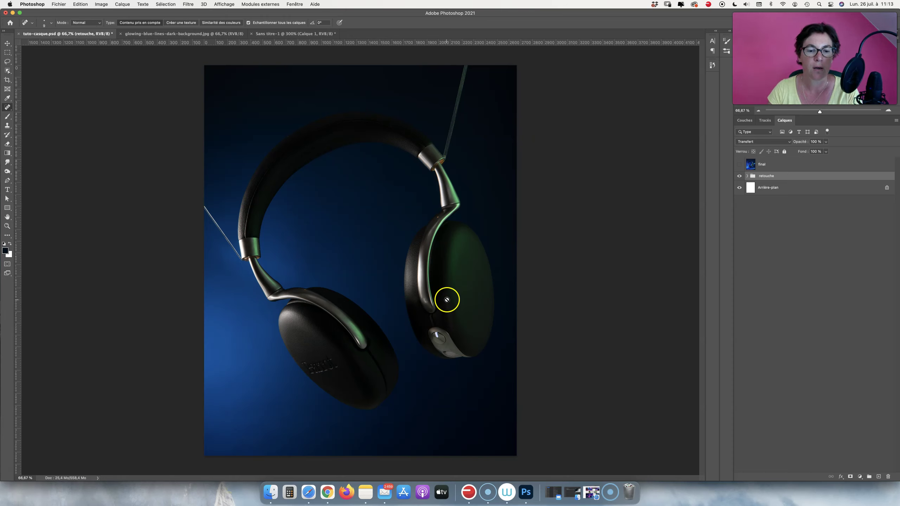
pyautogui.moveTo(447, 299); pyautogui.dragTo(429, 342)
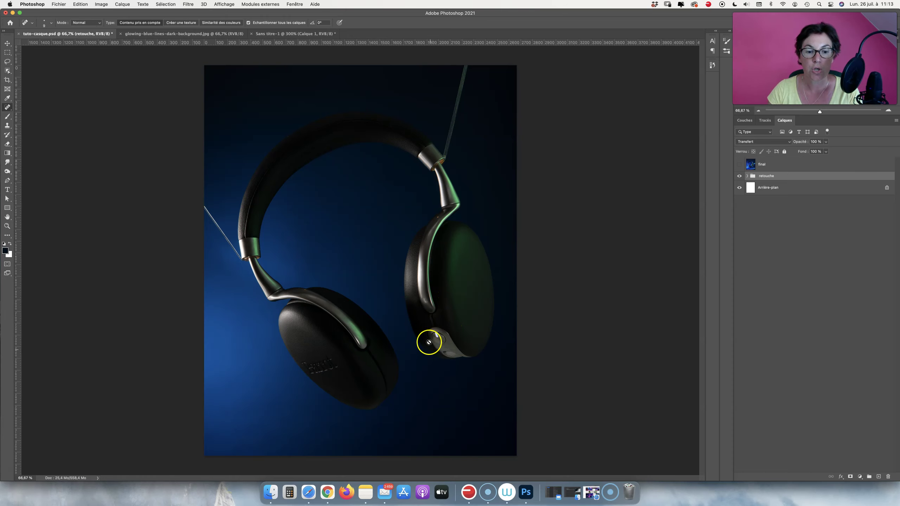
pyautogui.moveTo(436, 344); pyautogui.dragTo(437, 346)
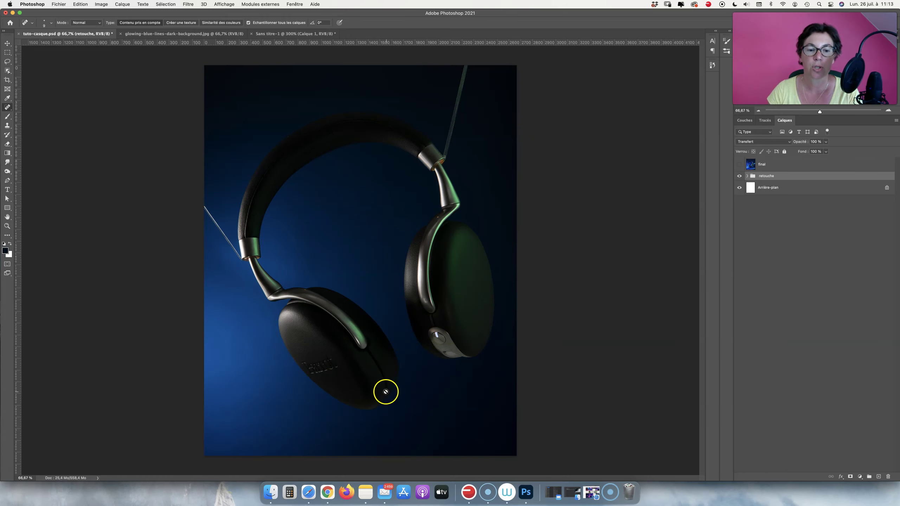
pyautogui.moveTo(385, 391); pyautogui.dragTo(370, 369)
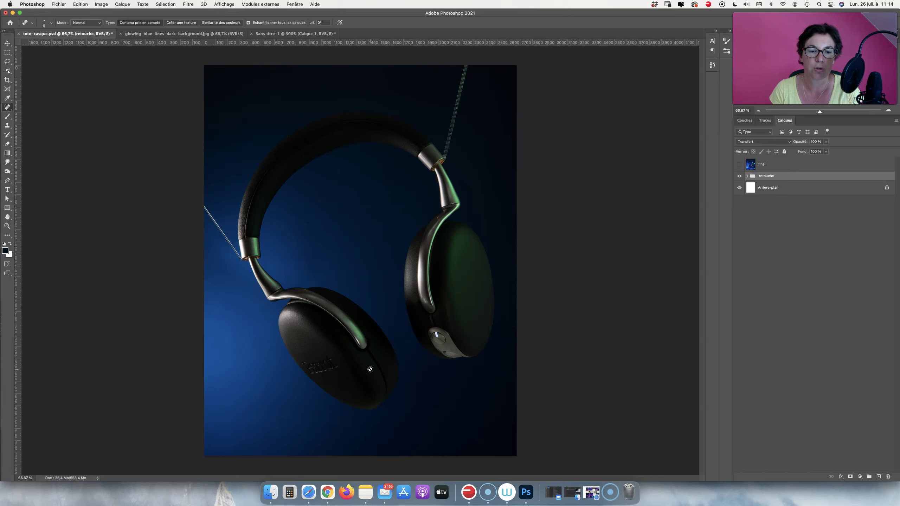
pyautogui.moveTo(426, 327); pyautogui.dragTo(439, 337)
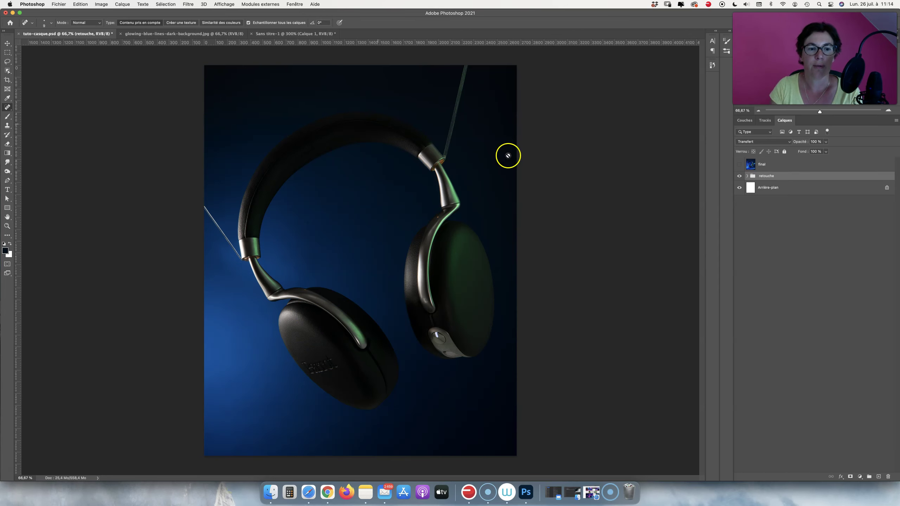
# Step: Show the 'final' layer again, then switch to Sans titre-1 zoomed out to the whole photo
pyautogui.click(739, 164)
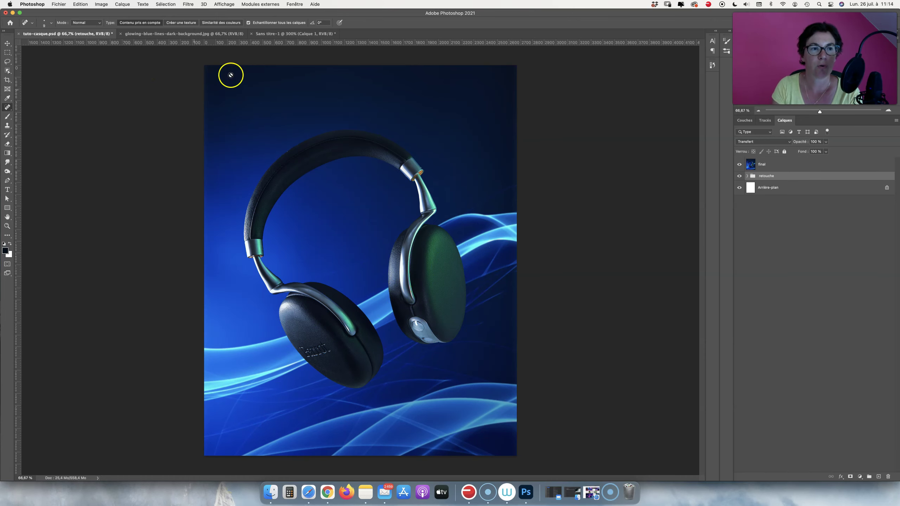
pyautogui.click(278, 34)
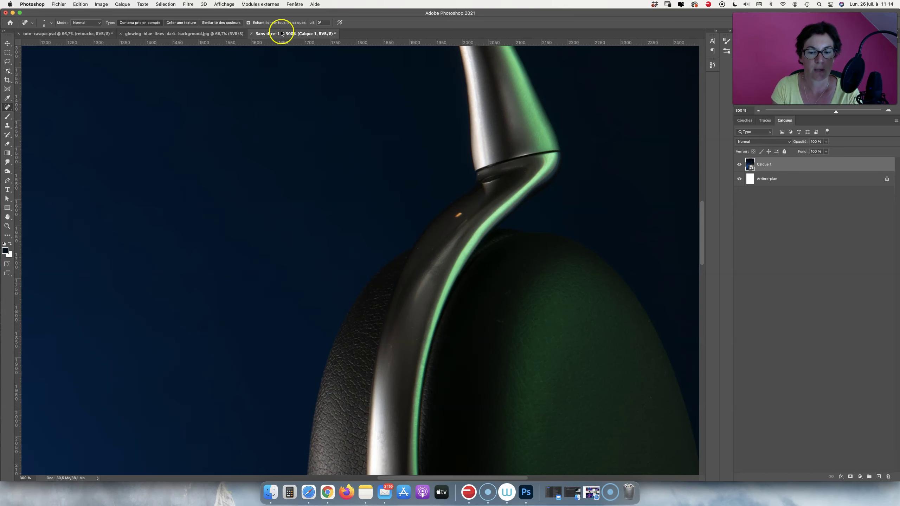
pyautogui.press('super+minus')
pyautogui.press('super+minus')
pyautogui.press('super+minus')
pyautogui.press('super+minus')
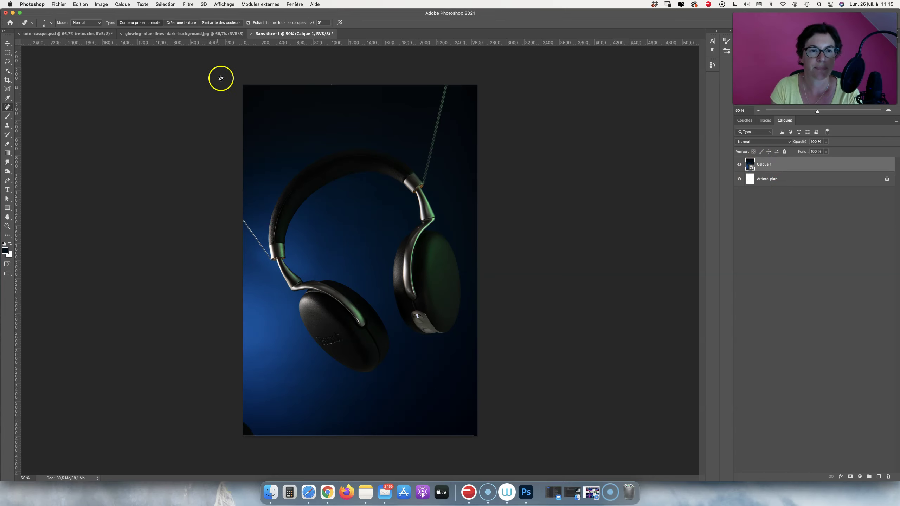
pyautogui.click(188, 4)
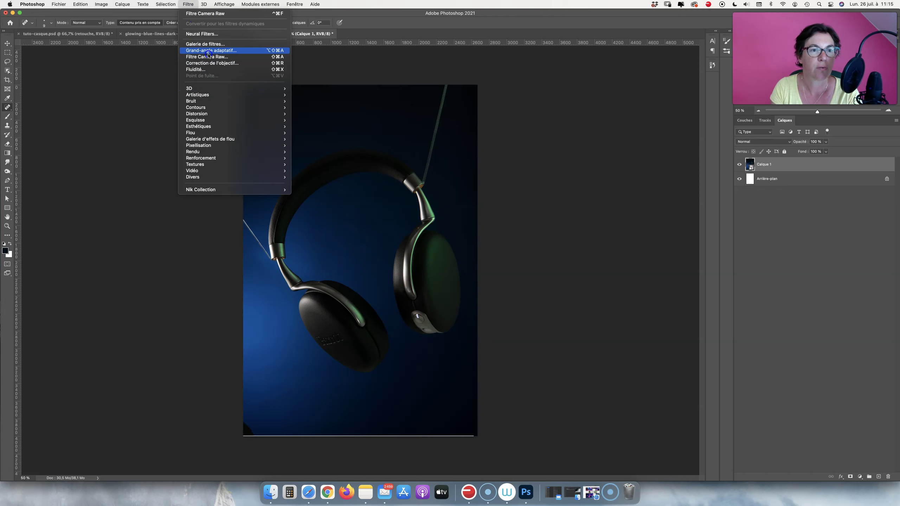
# Step: Apply Camera Raw with Exposition +0,95, Tons foncés +26, Textures +20 and Clarté +19
pyautogui.press('Escape')
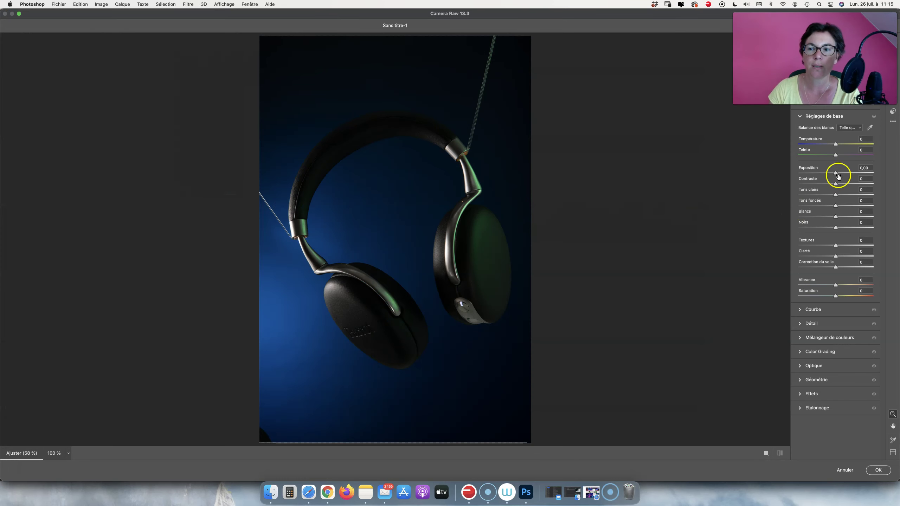
pyautogui.moveTo(836, 172); pyautogui.dragTo(842, 174)
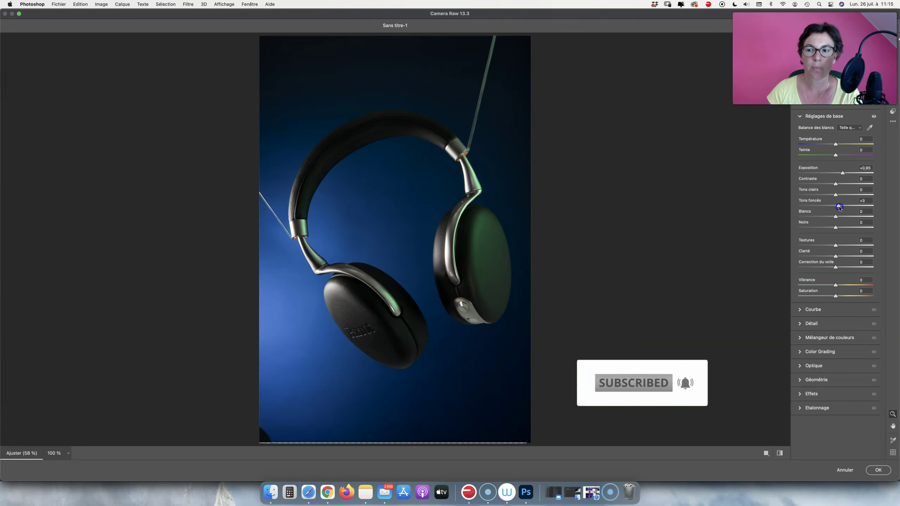
pyautogui.moveTo(839, 207); pyautogui.dragTo(846, 207)
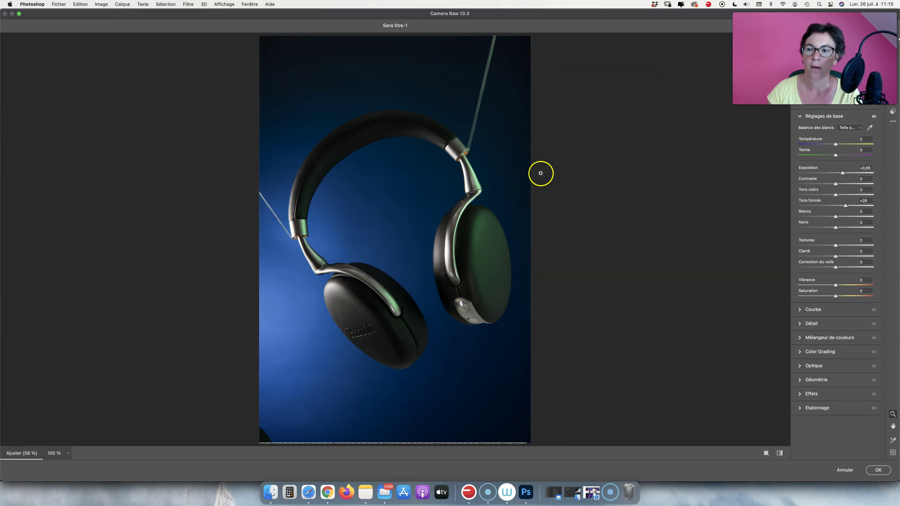
pyautogui.moveTo(838, 246); pyautogui.dragTo(844, 247)
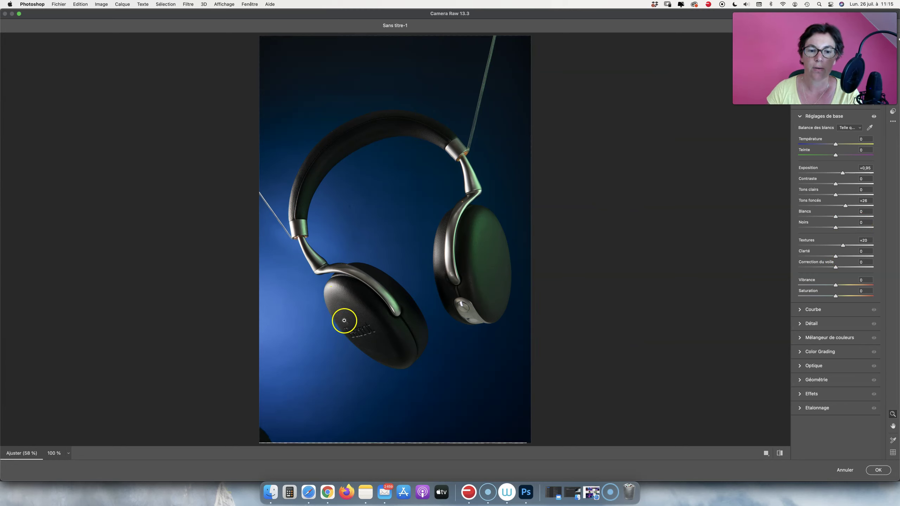
pyautogui.moveTo(836, 256); pyautogui.dragTo(844, 257)
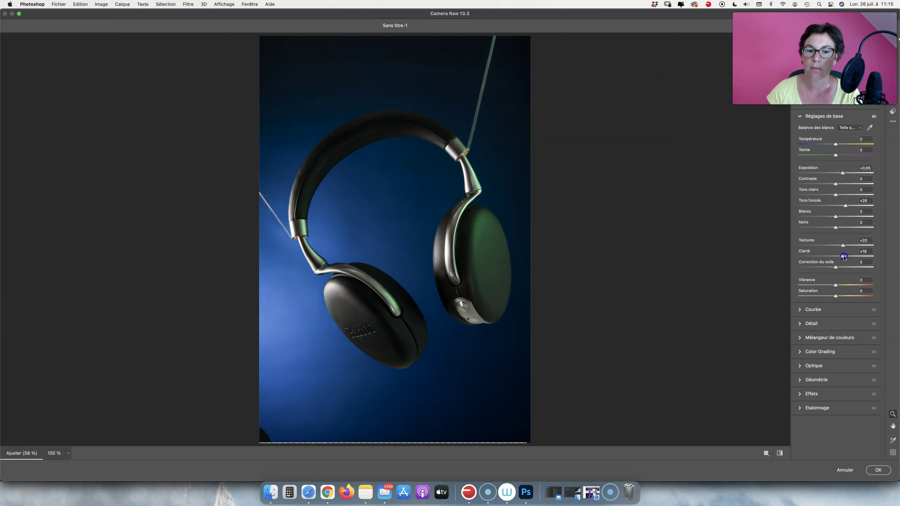
pyautogui.moveTo(843, 256); pyautogui.dragTo(844, 256)
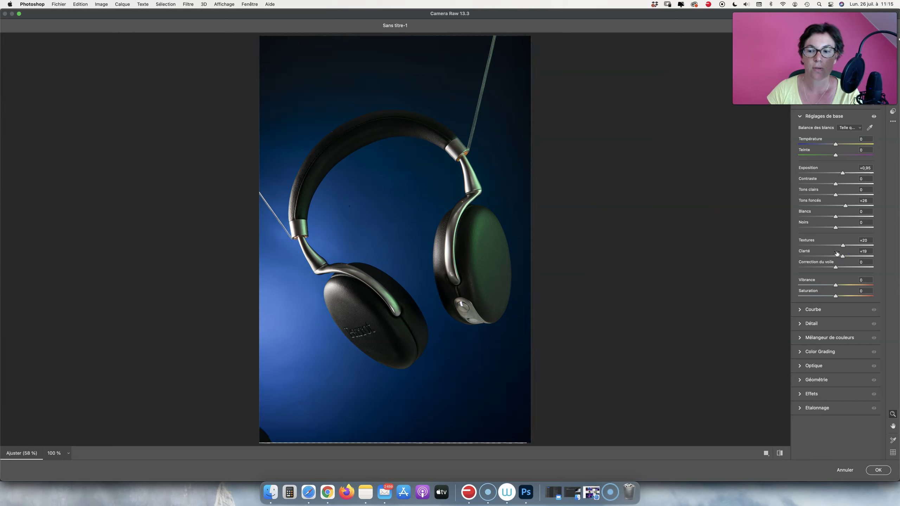
pyautogui.click(877, 470)
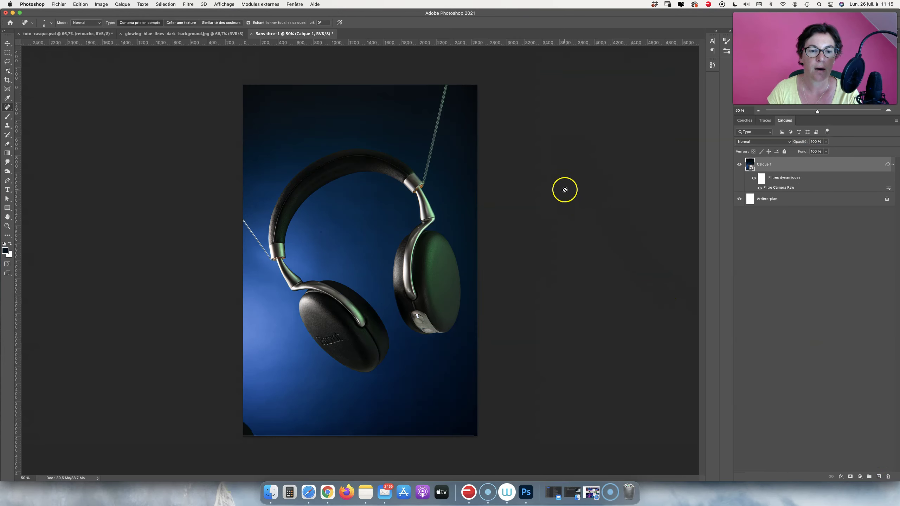
# Step: Zoom to 200% on the right ear cup and add an empty layer named 'retouche'
pyautogui.press('super+1')
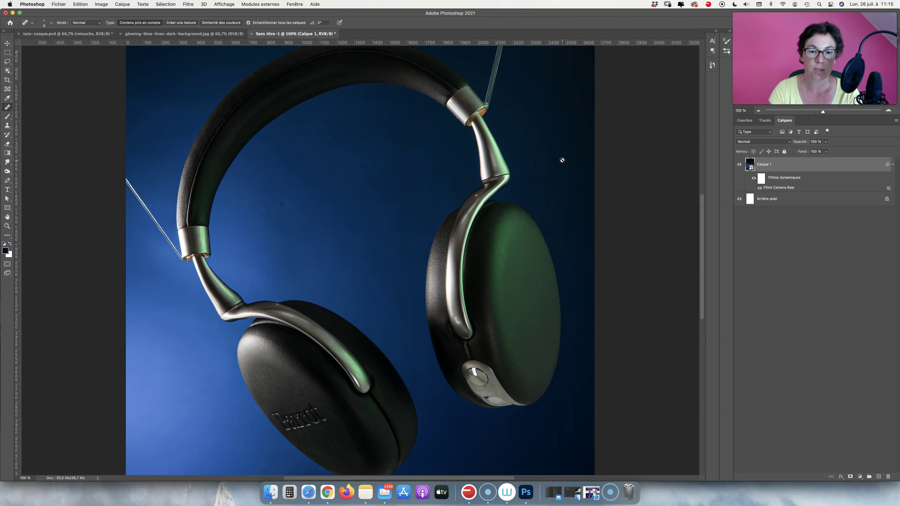
pyautogui.press('super+plus')
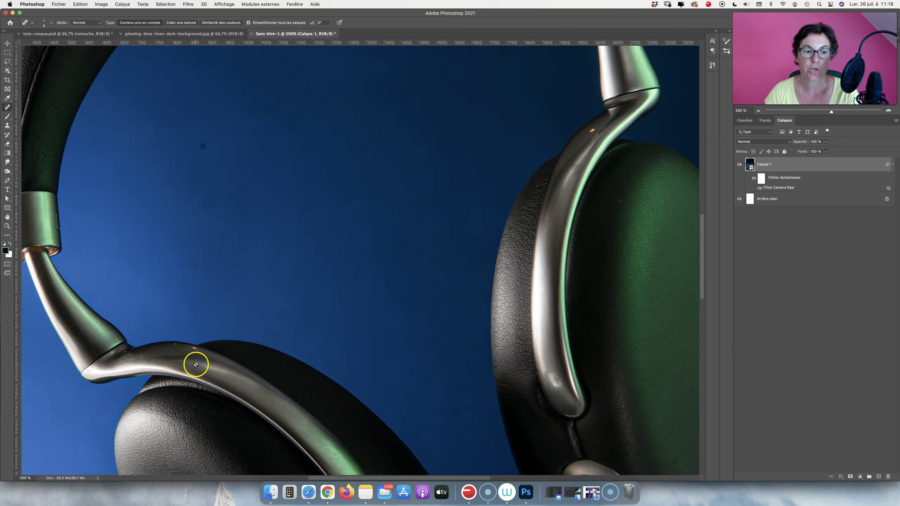
pyautogui.moveTo(546, 226)
pyautogui.mouseDown()
pyautogui.moveTo(476, 242)
pyautogui.moveTo(448, 273)
pyautogui.mouseUp()
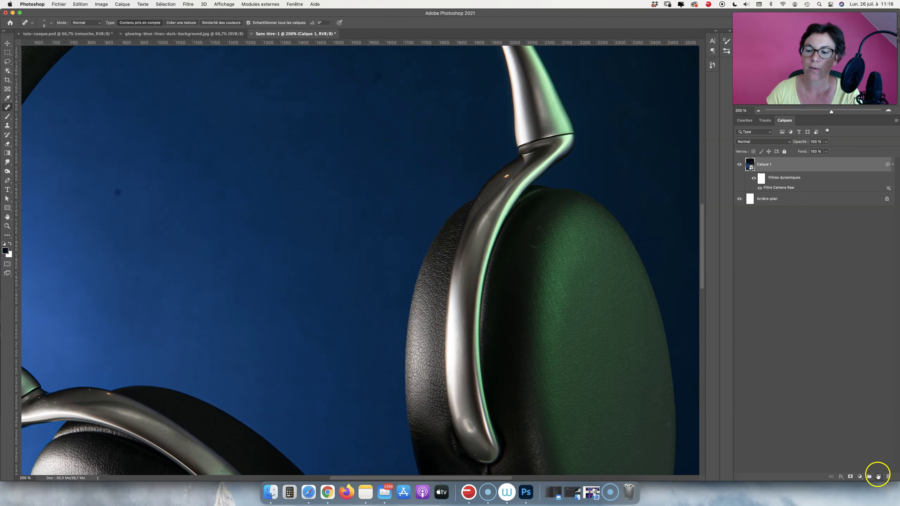
pyautogui.click(878, 476)
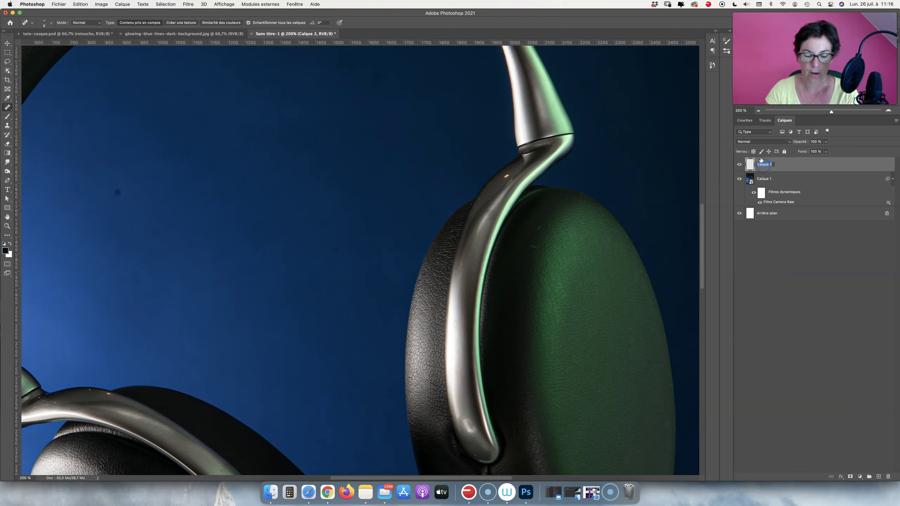
pyautogui.write('retouche')
pyautogui.press('Return')
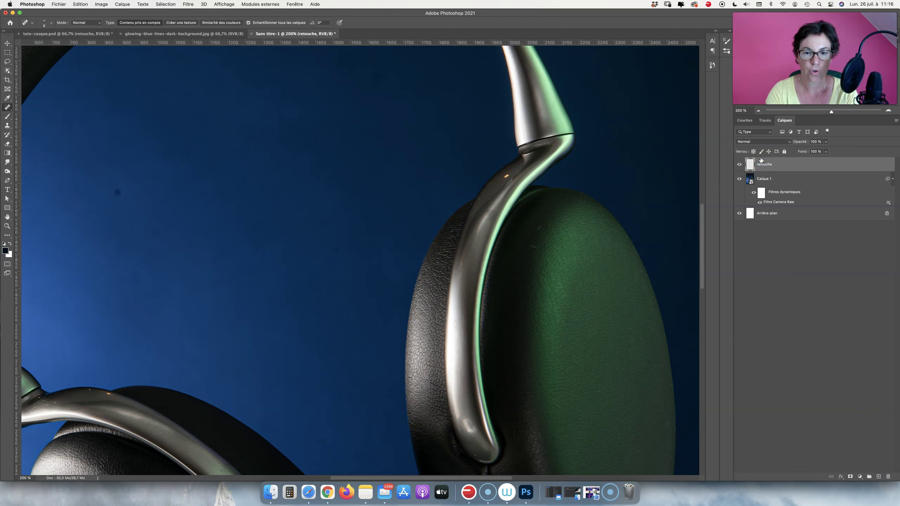
pyautogui.moveTo(6, 109); pyautogui.dragTo(38, 108)
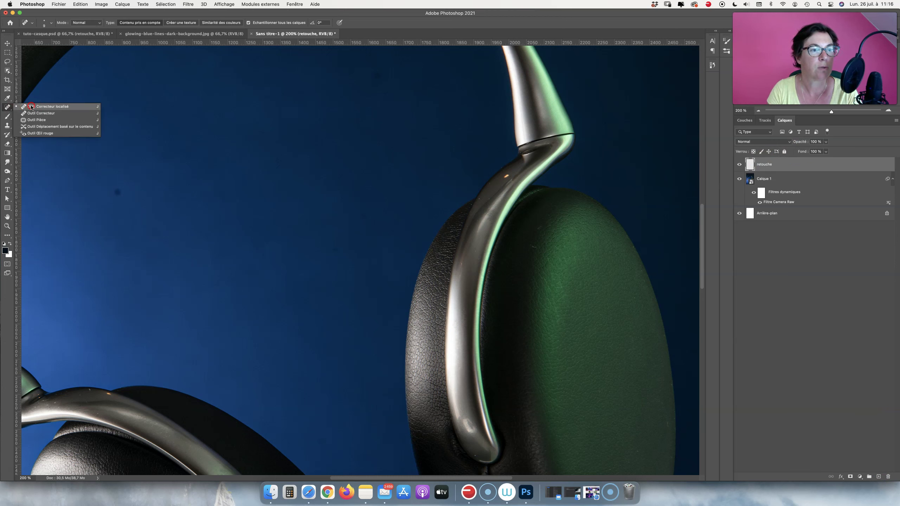
# Step: Zoom to 300%, set the Spot Healing Brush to size 8, and heal a speck on the arm
pyautogui.click(50, 107)
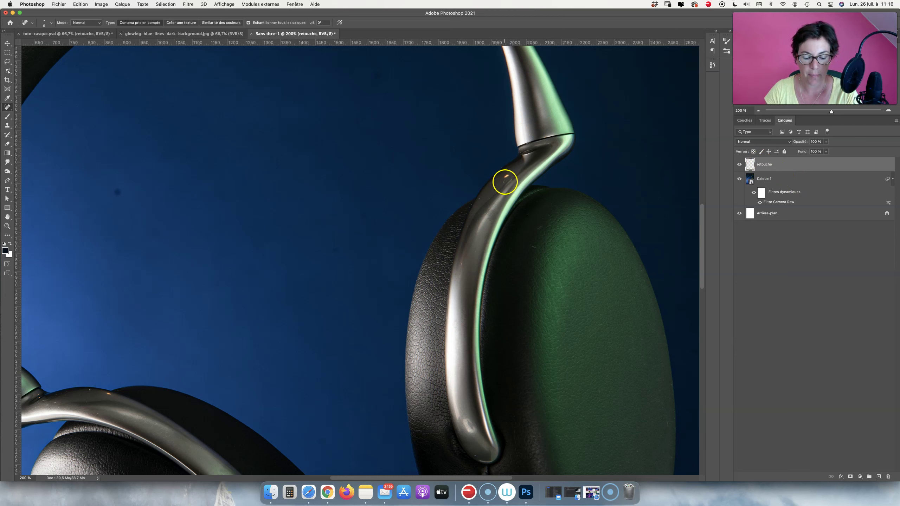
pyautogui.press('super+plus')
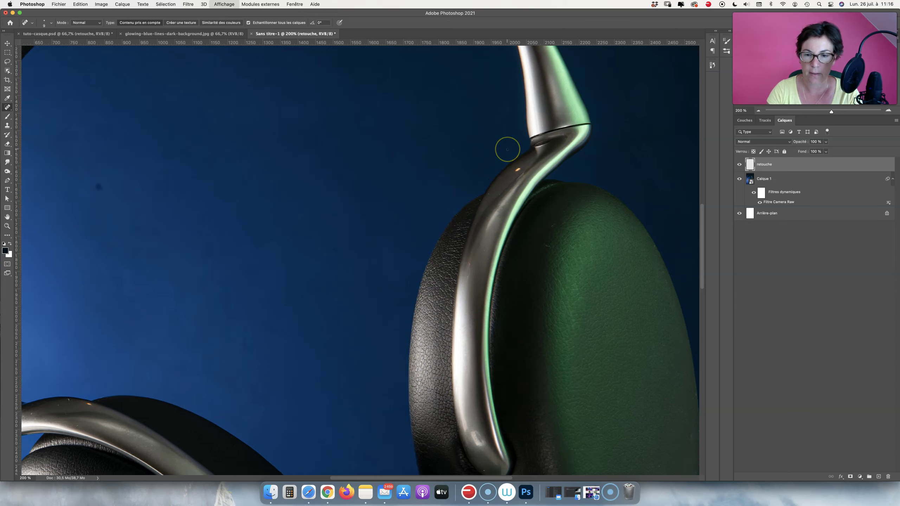
pyautogui.moveTo(534, 221); pyautogui.dragTo(439, 317)
pyautogui.moveTo(478, 230); pyautogui.dragTo(487, 234)
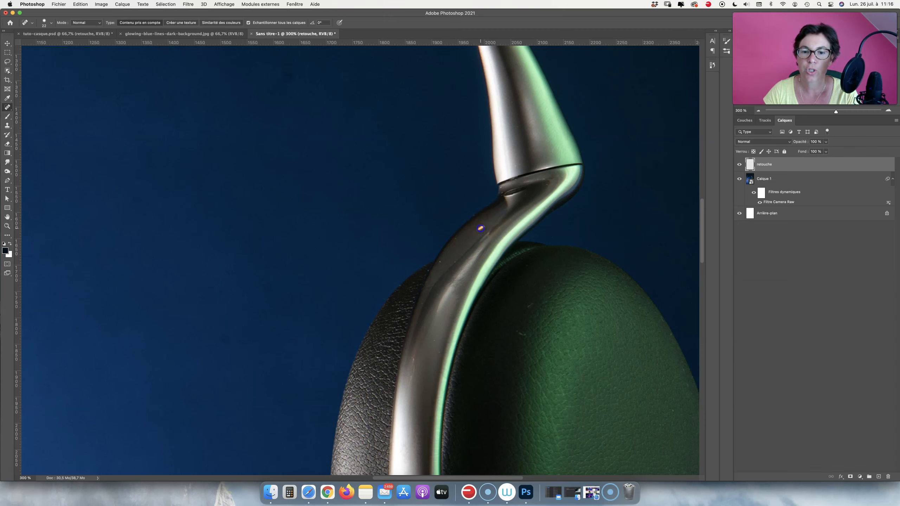
pyautogui.moveTo(452, 250); pyautogui.dragTo(447, 252)
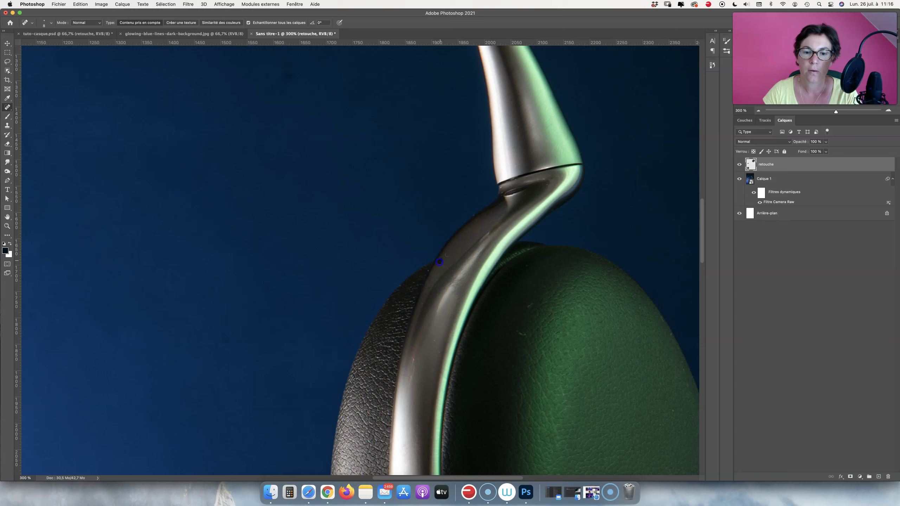
pyautogui.scroll(-2, 469, 261)
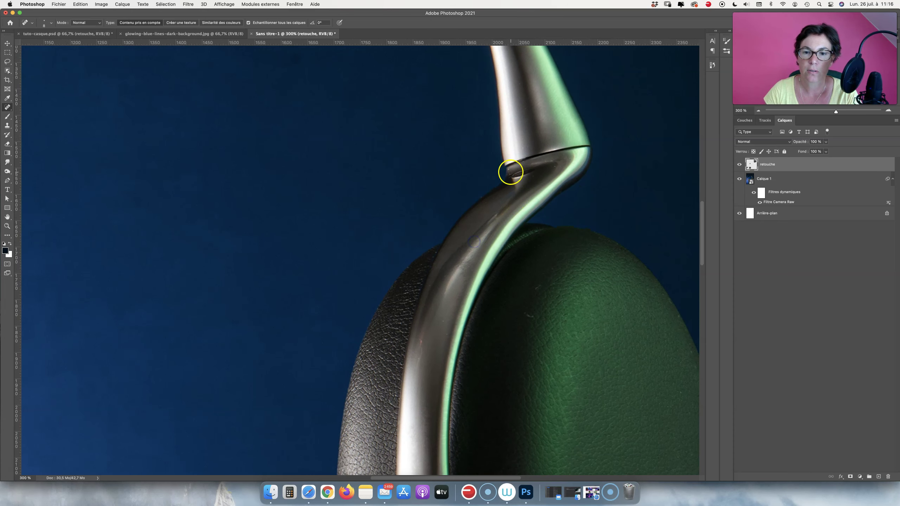
pyautogui.click(521, 148)
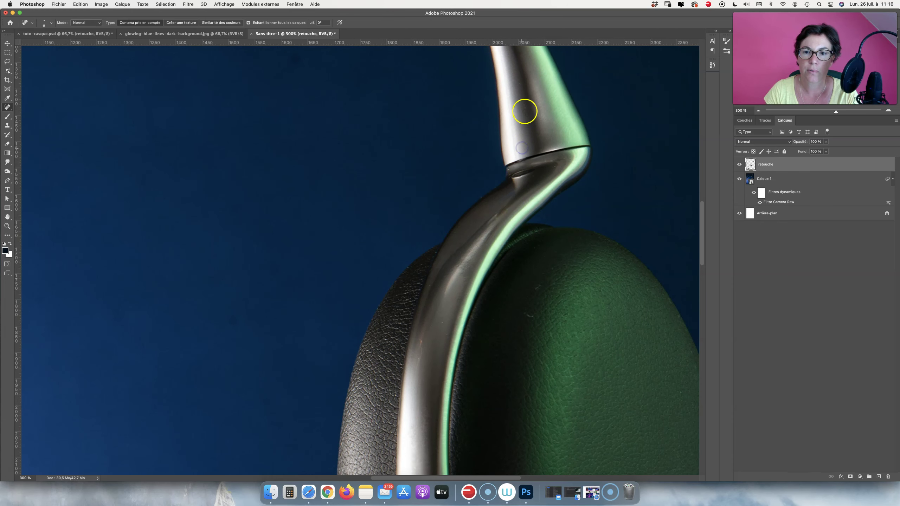
# Step: Heal the dark spot at the headband tip and a speck on the ear cup
pyautogui.scroll(-3, 517, 154)
pyautogui.scroll(-3, 466, 245)
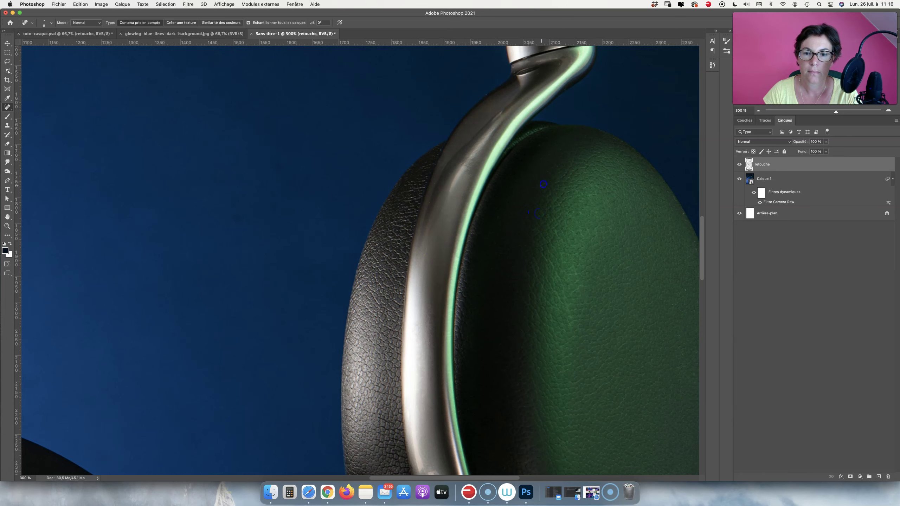
pyautogui.moveTo(428, 230); pyautogui.dragTo(426, 153)
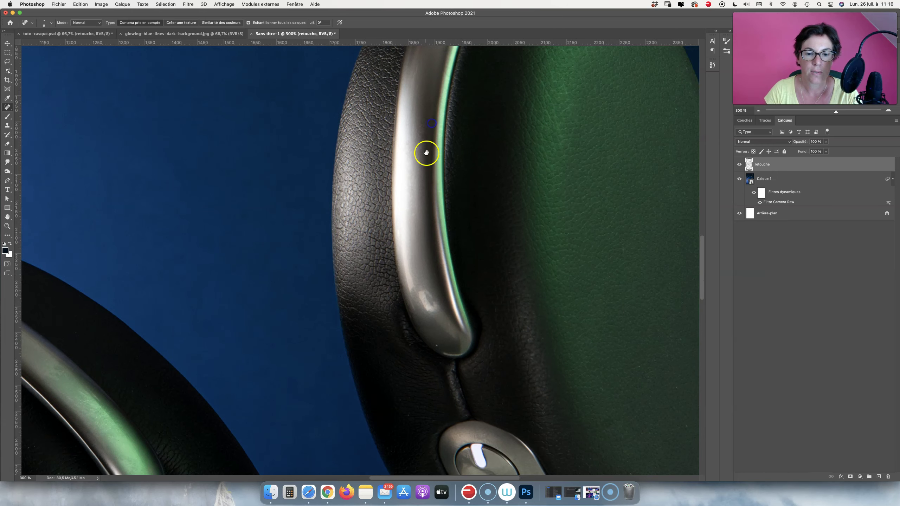
pyautogui.scroll(-2, 422, 247)
pyautogui.click(428, 307)
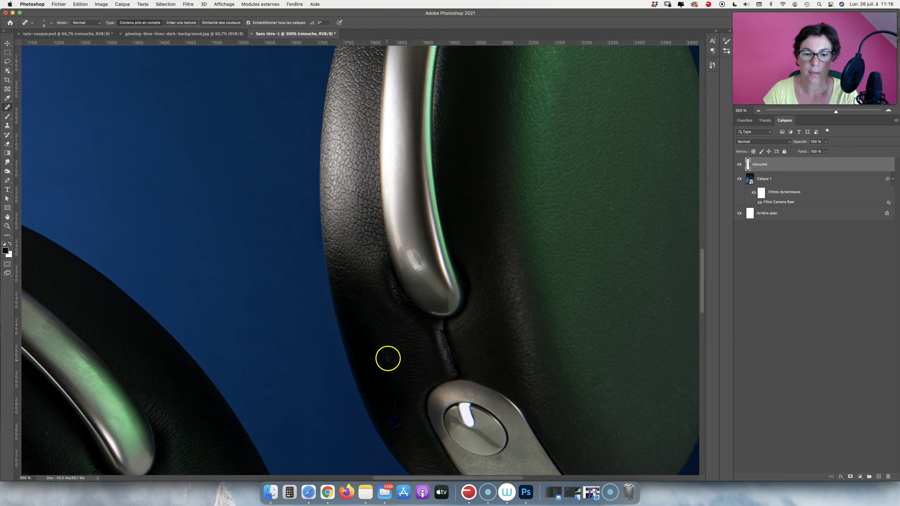
pyautogui.moveTo(417, 362); pyautogui.dragTo(313, 204)
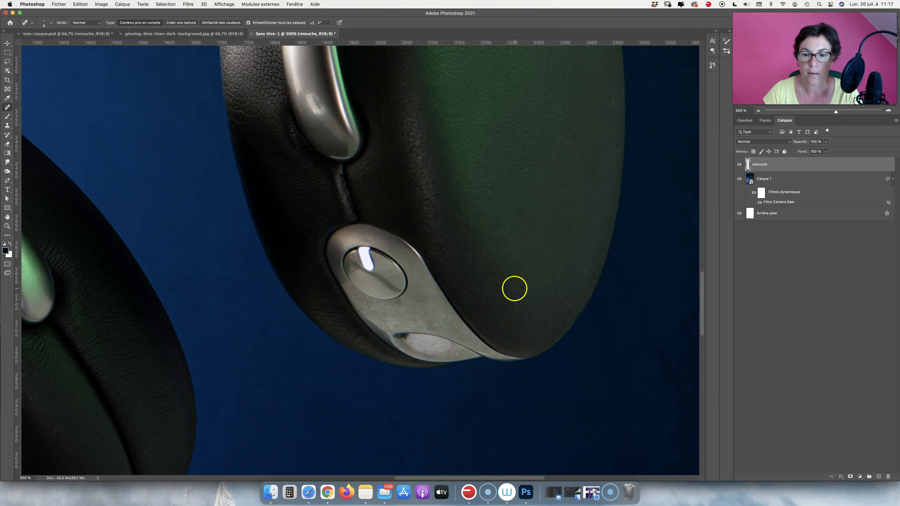
pyautogui.click(531, 171)
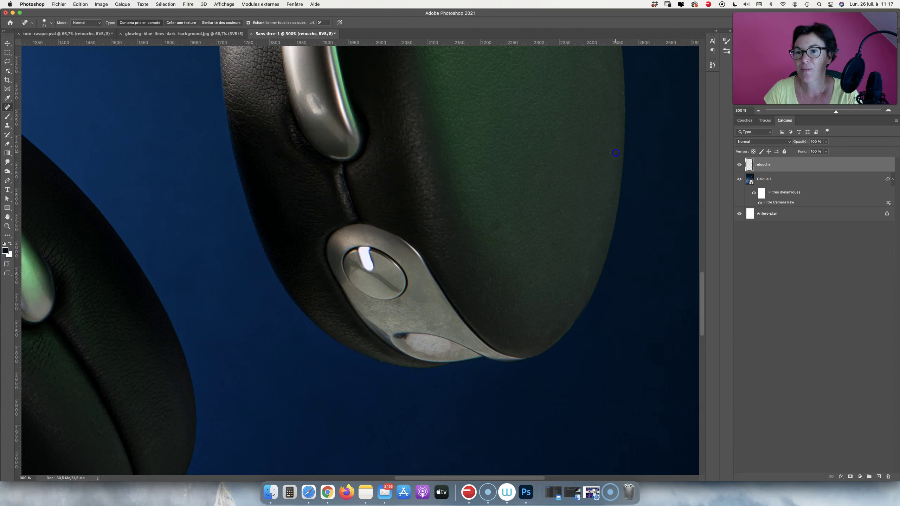
# Step: Heal the specks along the ear cup edge and on the Parrot-logo ear cup
pyautogui.moveTo(560, 251); pyautogui.dragTo(570, 205)
pyautogui.click(577, 279)
pyautogui.click(539, 283)
pyautogui.click(518, 294)
pyautogui.click(519, 268)
pyautogui.moveTo(444, 277)
pyautogui.mouseDown()
pyautogui.moveTo(574, 270)
pyautogui.moveTo(629, 205)
pyautogui.mouseUp()
pyautogui.moveTo(402, 325); pyautogui.dragTo(417, 301)
pyautogui.click(399, 314)
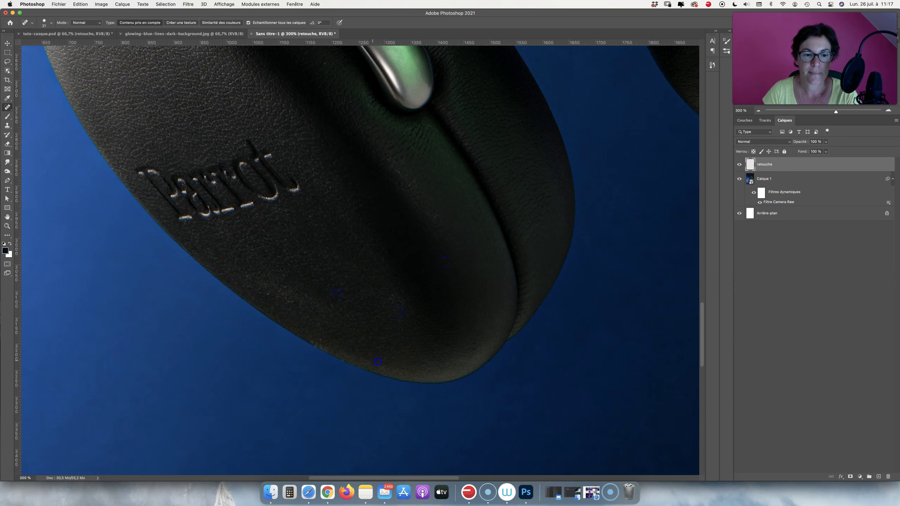
# Step: Heal a dark spot on the headband and shrink the healing brush to a fine size
pyautogui.scroll(5, 365, 247)
pyautogui.scroll(5, 302, 225)
pyautogui.click(262, 220)
pyautogui.press('[')
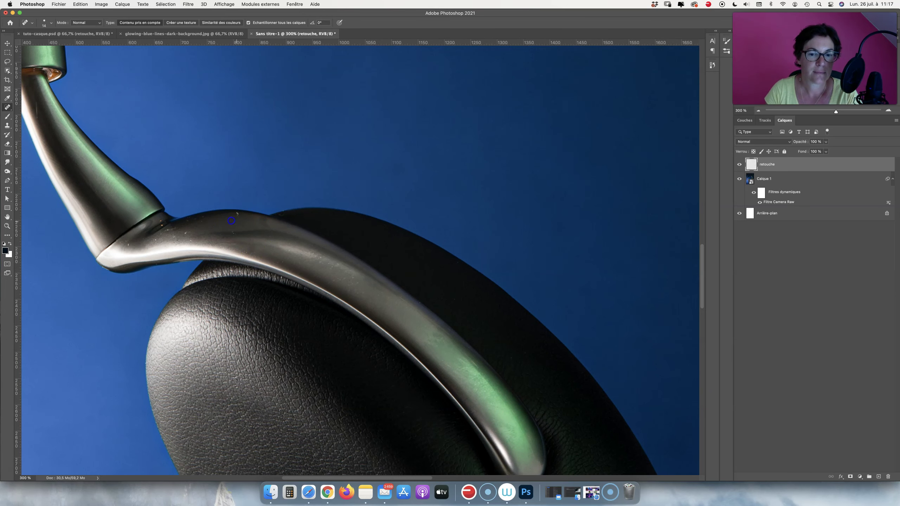
pyautogui.scroll(5, 285, 315)
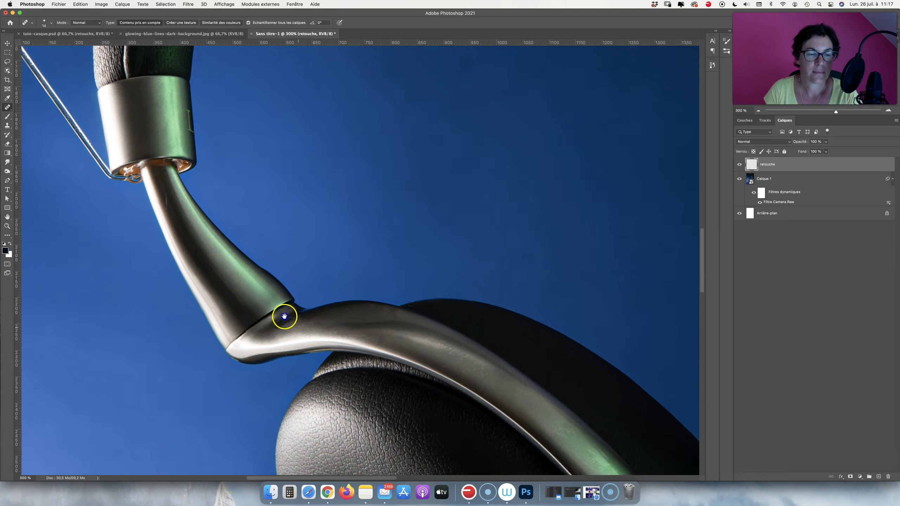
pyautogui.hscroll(-10, 244, 374)
pyautogui.scroll(5, 389, 266)
pyautogui.hscroll(8, 389, 267)
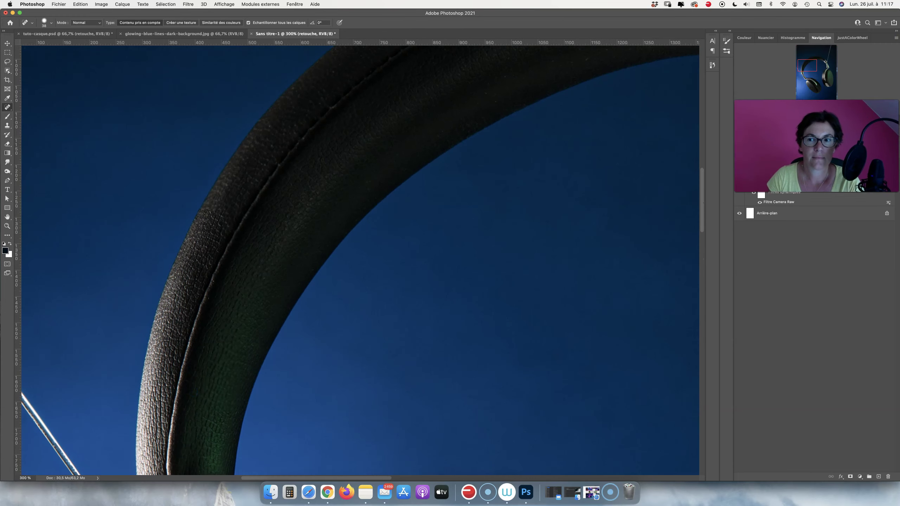
pyautogui.scroll(3, 221, 229)
pyautogui.press('[')
pyautogui.press('[')
pyautogui.hscroll(8, 399, 192)
pyautogui.press(']')
pyautogui.press(']')
pyautogui.press(']')
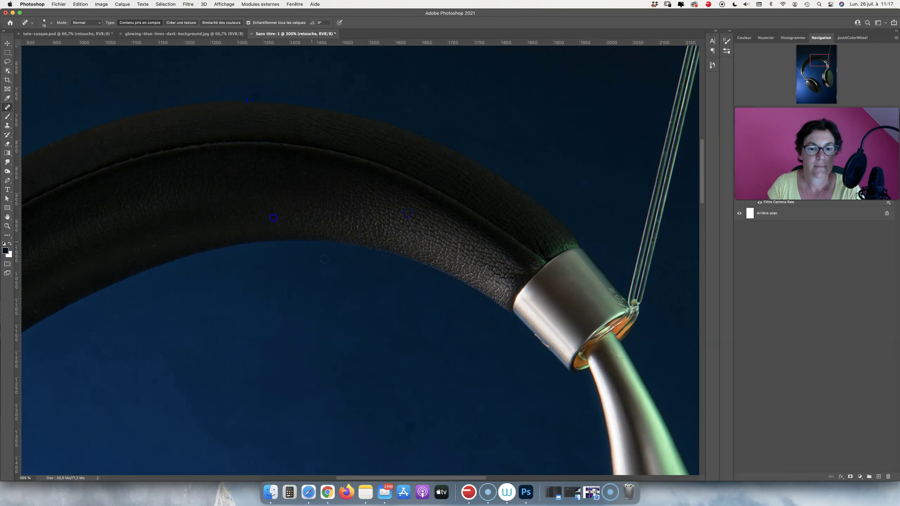
pyautogui.scroll(-5, 411, 140)
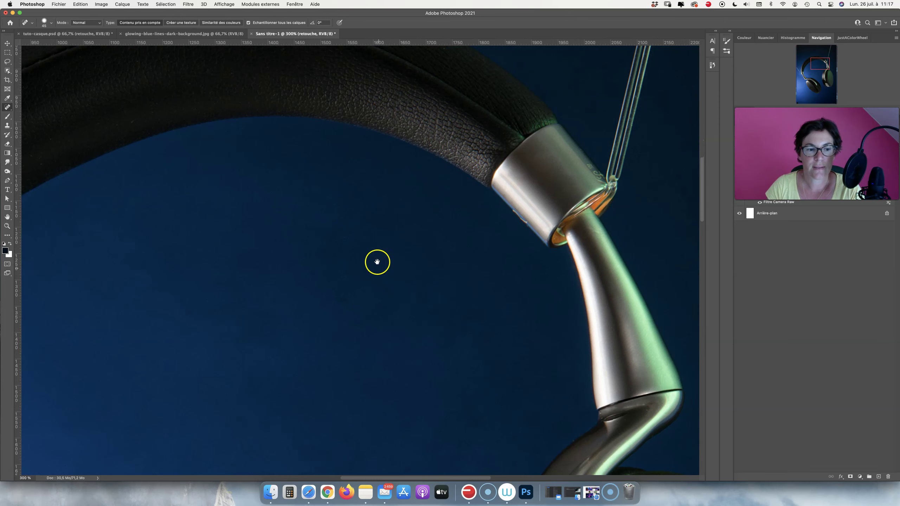
pyautogui.scroll(5, 396, 357)
pyautogui.hscroll(-2, 396, 358)
pyautogui.moveTo(271, 160); pyautogui.dragTo(262, 160)
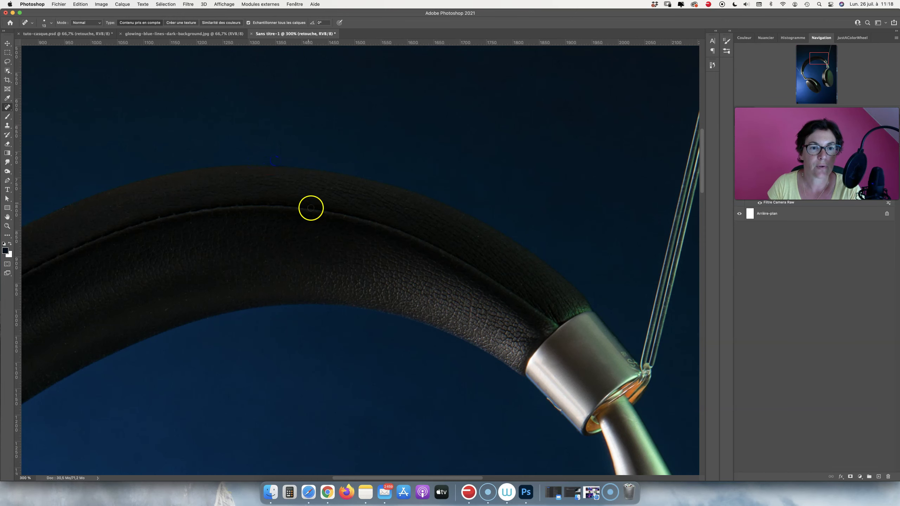
pyautogui.scroll(-3, 275, 207)
pyautogui.hscroll(3, 379, 191)
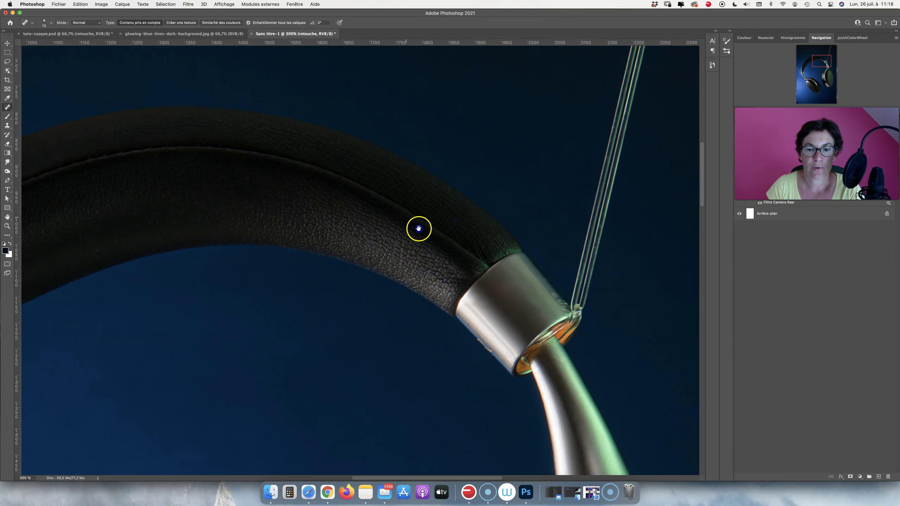
pyautogui.scroll(-4, 418, 229)
pyautogui.hscroll(2, 418, 228)
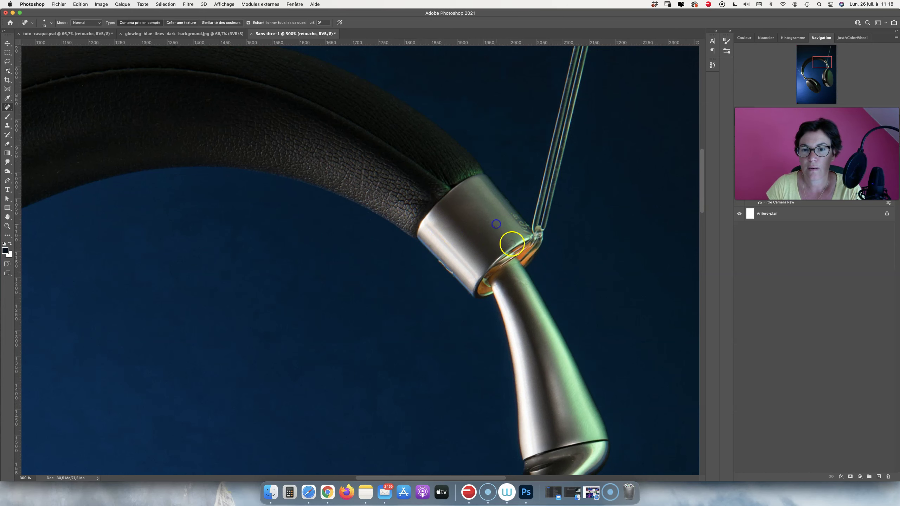
# Step: Check the hinge, slider ring and lower arm, then heal a spot on the ear cup's metal trim
pyautogui.moveTo(484, 243); pyautogui.dragTo(432, 138)
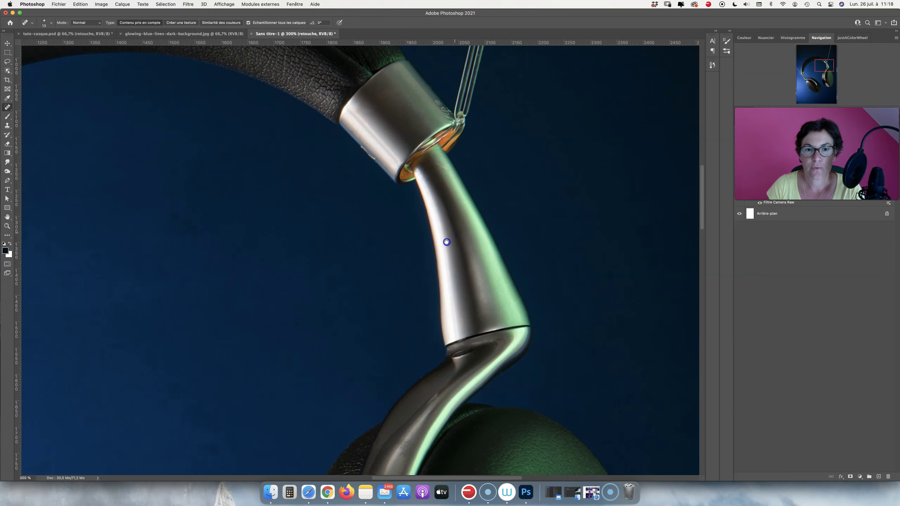
pyautogui.scroll(-5, 445, 219)
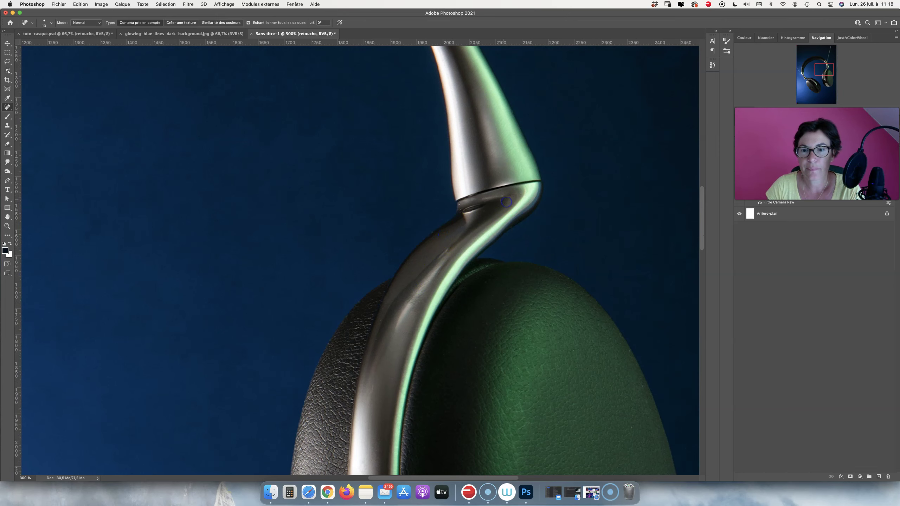
pyautogui.moveTo(473, 208)
pyautogui.mouseDown()
pyautogui.moveTo(419, 331)
pyautogui.moveTo(401, 222)
pyautogui.moveTo(416, 206)
pyautogui.mouseUp()
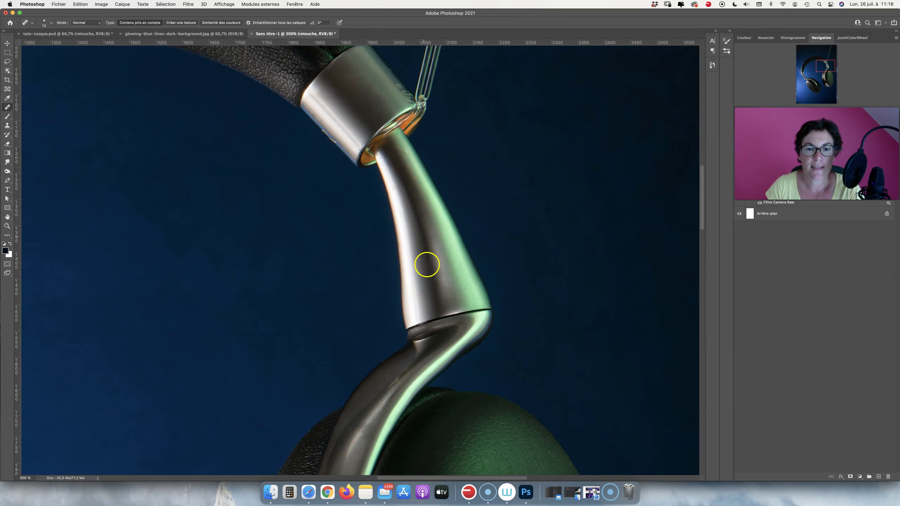
pyautogui.moveTo(429, 303); pyautogui.dragTo(444, 227)
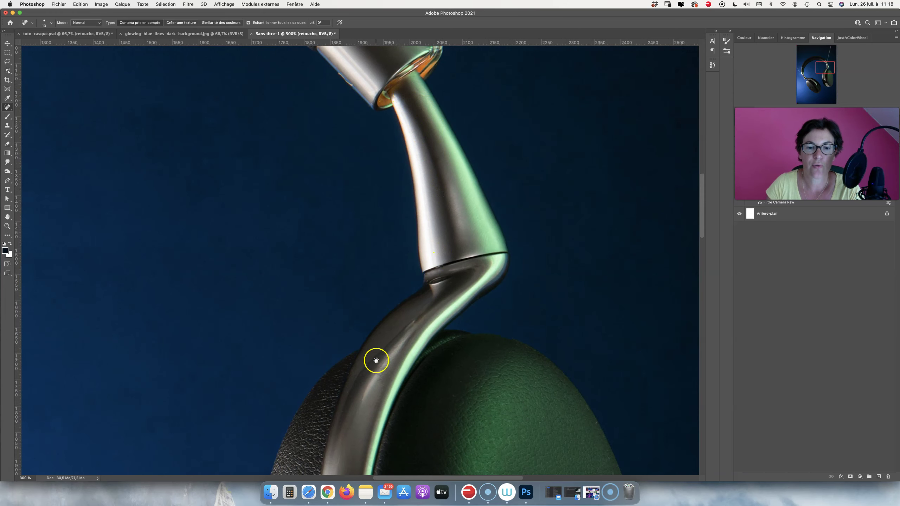
pyautogui.moveTo(375, 357); pyautogui.dragTo(414, 220)
pyautogui.moveTo(397, 338); pyautogui.dragTo(397, 237)
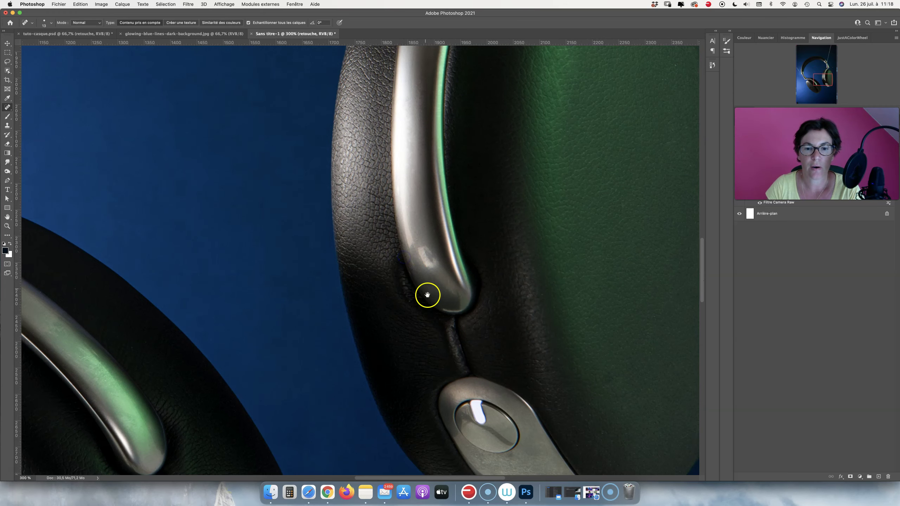
pyautogui.moveTo(426, 298); pyautogui.dragTo(411, 217)
pyautogui.scroll(-3, 410, 217)
pyautogui.scroll(-5, 411, 284)
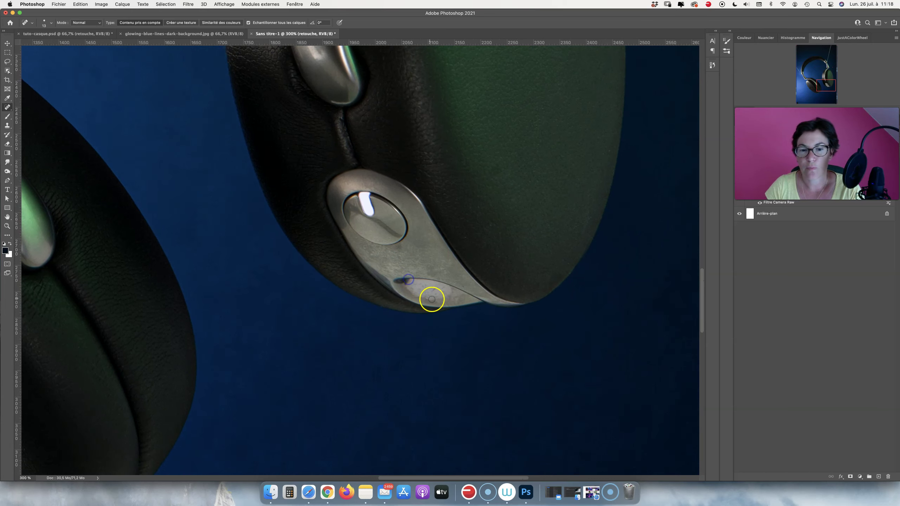
pyautogui.moveTo(505, 187); pyautogui.dragTo(521, 187)
pyautogui.click(494, 173)
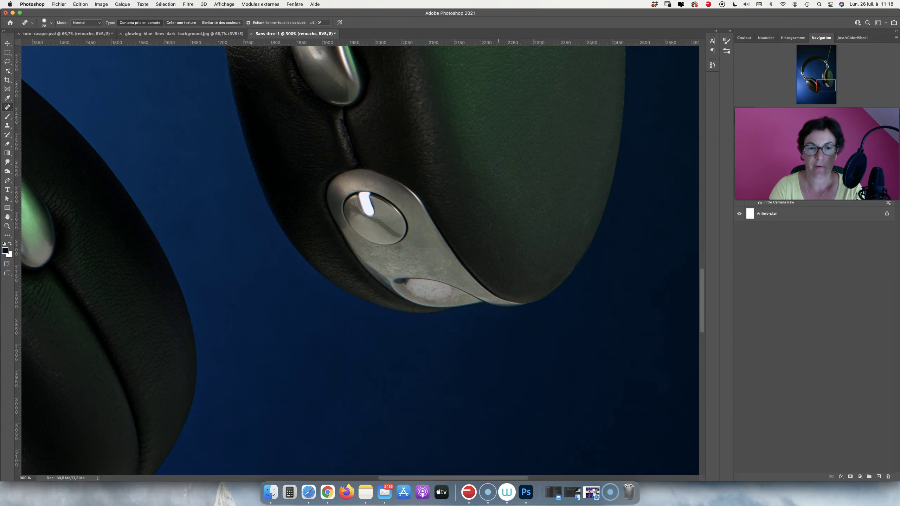
pyautogui.press('super+minus')
pyautogui.press('super+minus')
pyautogui.press('super+minus')
pyautogui.press('super+minus')
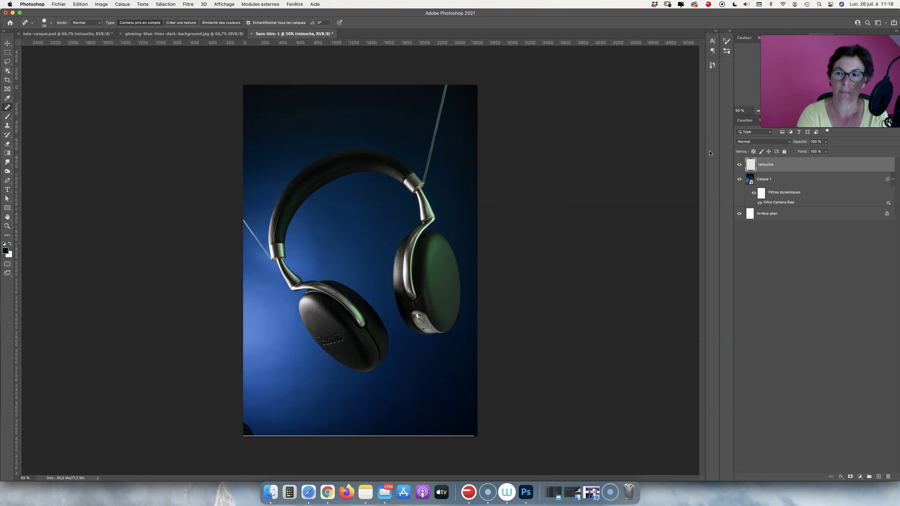
# Step: Stamp all visible layers into a new merged top layer, Calque 2
pyautogui.press('super+alt+shift+e')
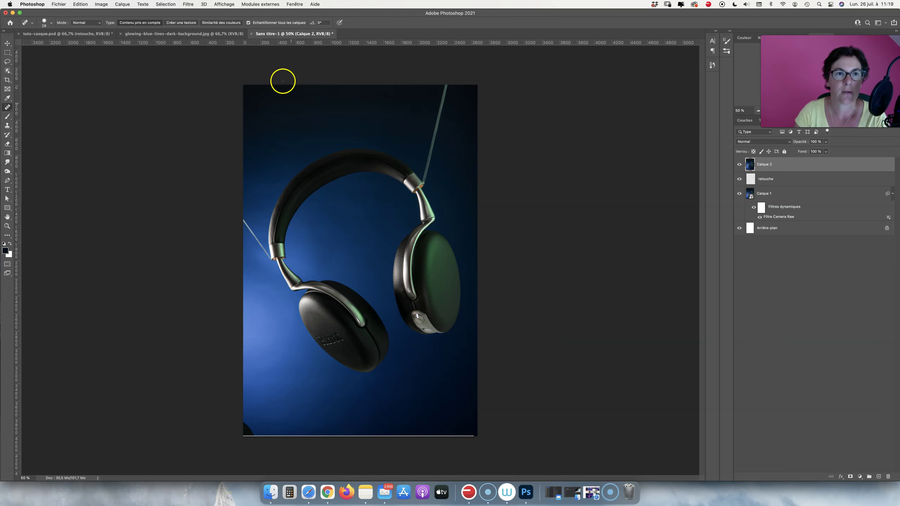
pyautogui.click(190, 6)
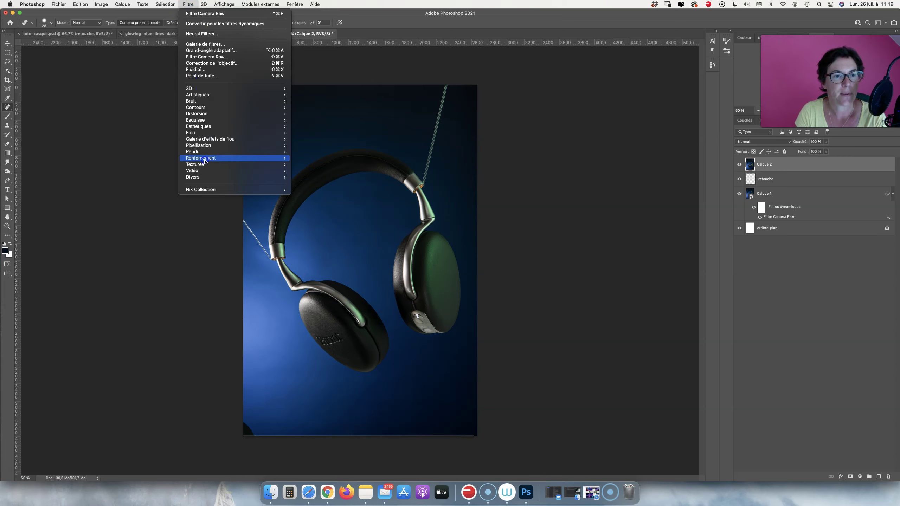
pyautogui.moveTo(191, 100)
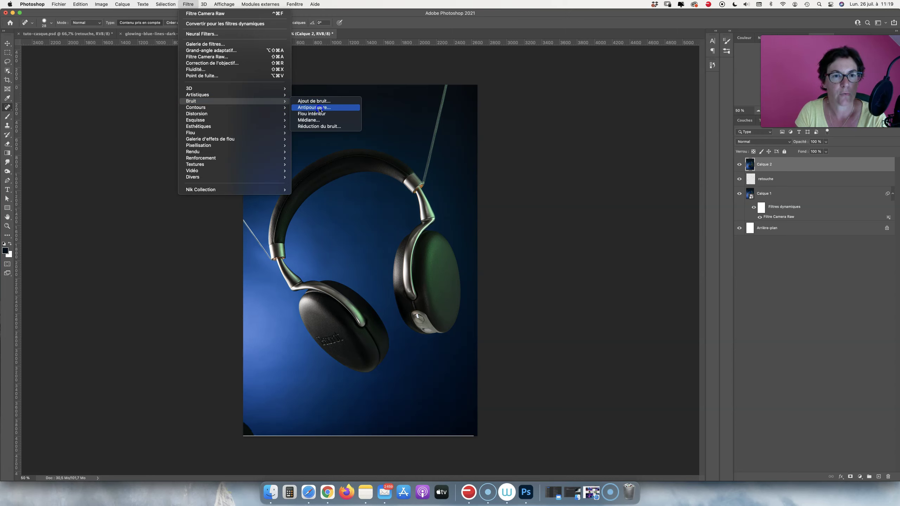
# Step: Open Antipoussière on Calque 2 and zoom in to preview it on the ear cup and hinge
pyautogui.click(320, 107)
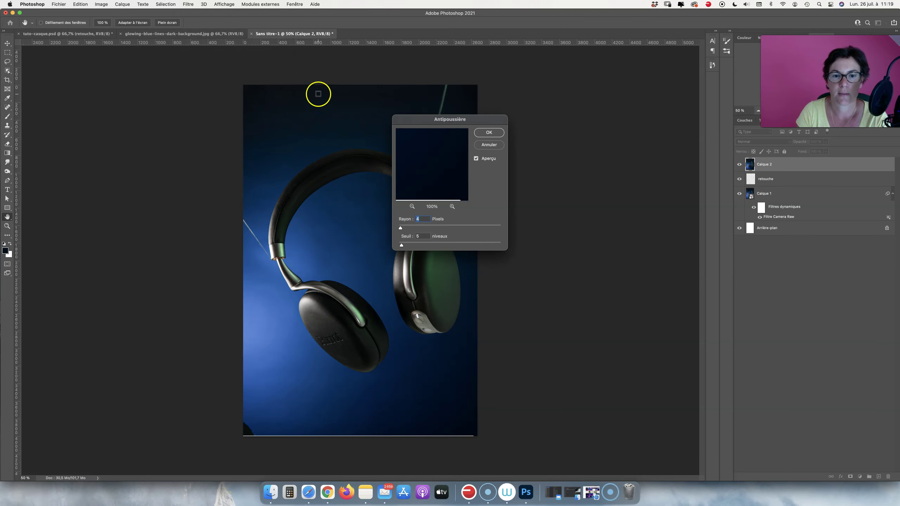
pyautogui.moveTo(470, 119); pyautogui.dragTo(490, 122)
pyautogui.moveTo(576, 134); pyautogui.dragTo(578, 134)
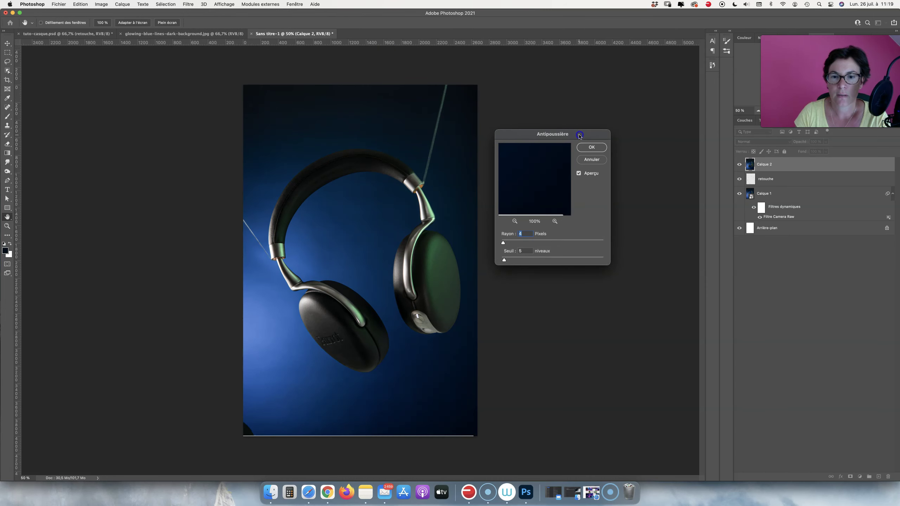
pyautogui.press('super+plus')
pyautogui.press('super+plus')
pyautogui.press('super+plus')
pyautogui.moveTo(484, 325)
pyautogui.mouseDown()
pyautogui.moveTo(332, 251)
pyautogui.moveTo(324, 278)
pyautogui.mouseUp()
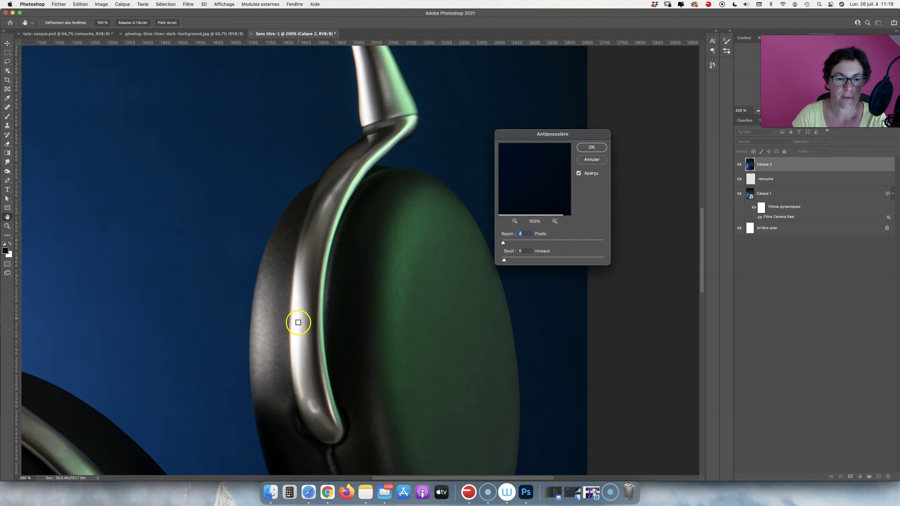
pyautogui.moveTo(324, 403); pyautogui.dragTo(318, 219)
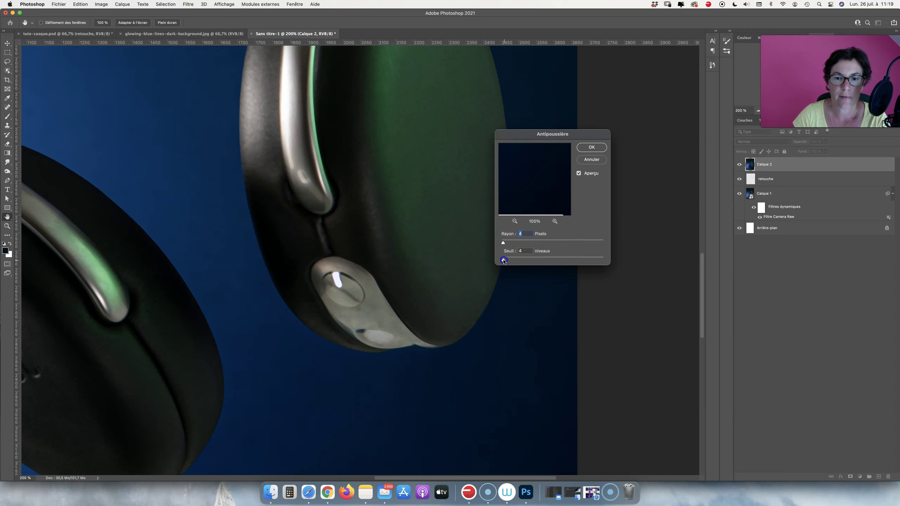
# Step: Set Antipoussière to Rayon 3 px and Seuil 4 niveaux, and apply it
pyautogui.moveTo(503, 243); pyautogui.dragTo(502, 244)
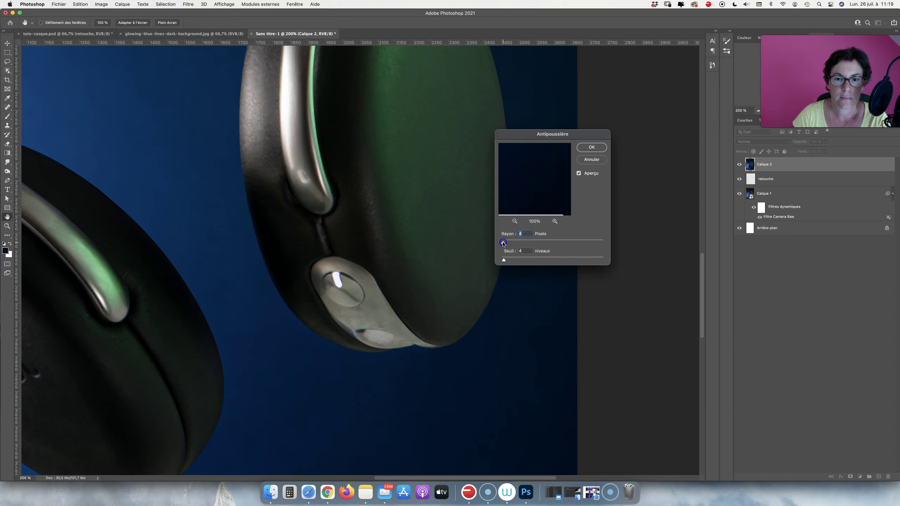
pyautogui.click(510, 275)
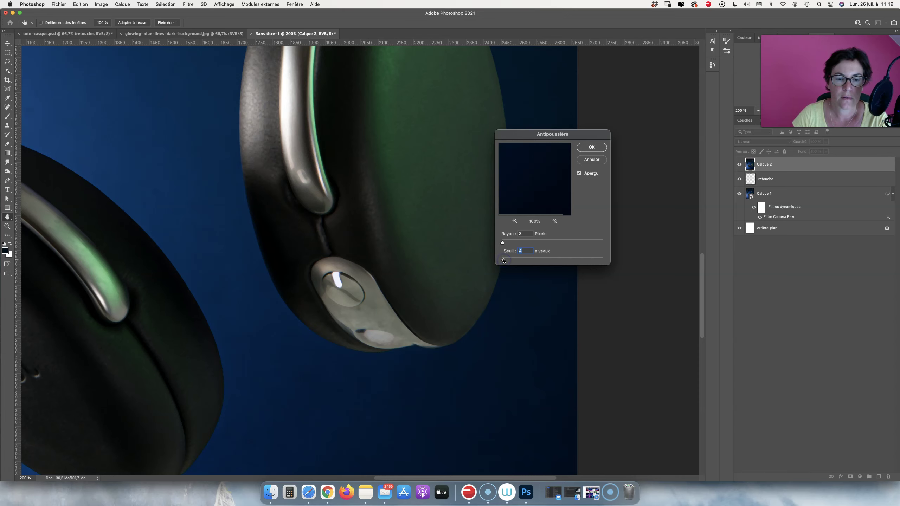
pyautogui.scroll(2, 394, 264)
pyautogui.scroll(6, 393, 284)
pyautogui.scroll(2, 394, 310)
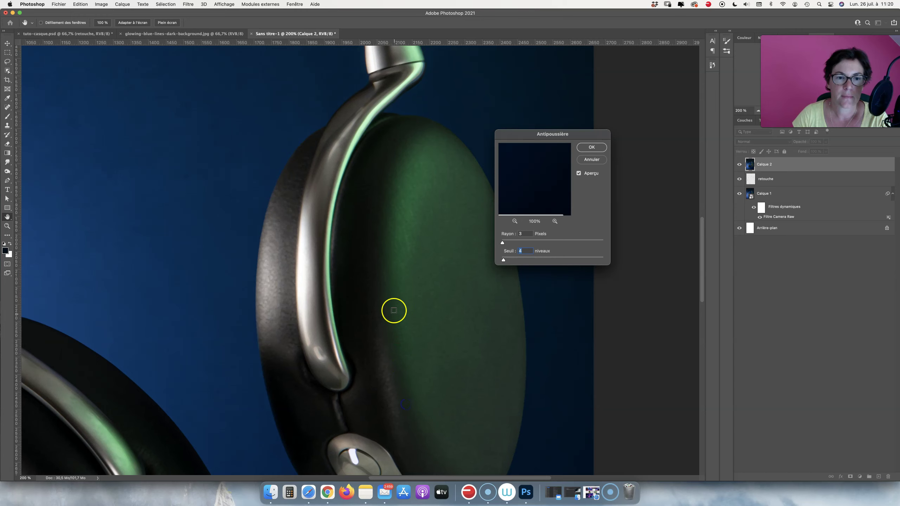
pyautogui.scroll(3, 404, 301)
pyautogui.scroll(2, 410, 337)
pyautogui.scroll(2, 417, 392)
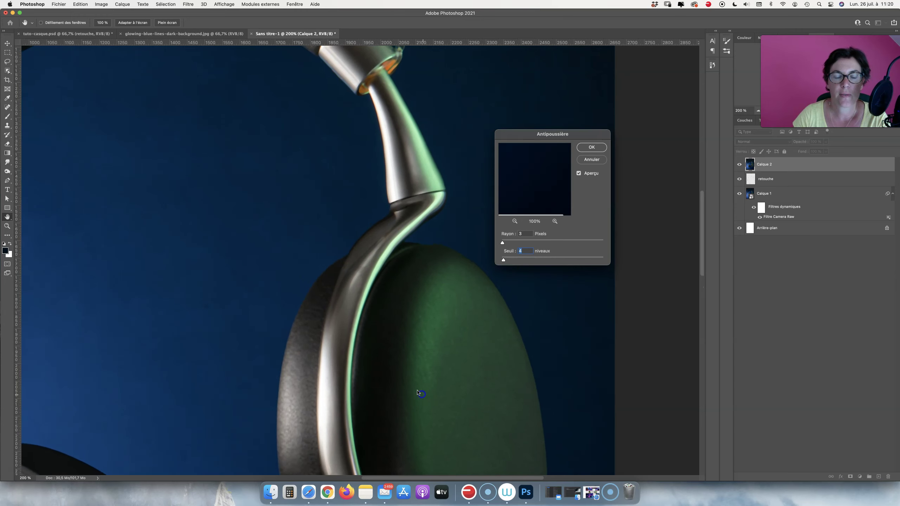
pyautogui.click(592, 147)
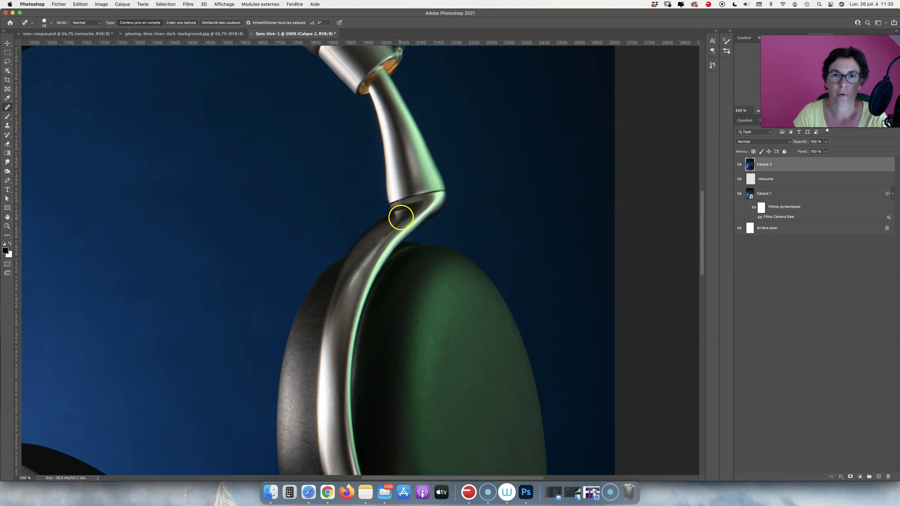
# Step: Rename Calque 2 to 'polissage' and give it an inverted black layer mask
pyautogui.click(400, 218)
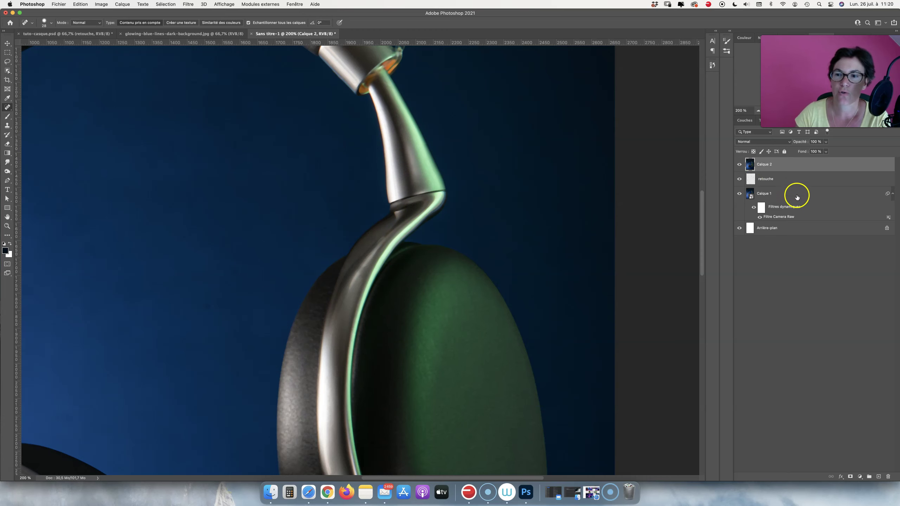
pyautogui.doubleClick(772, 168)
pyautogui.write('polissage')
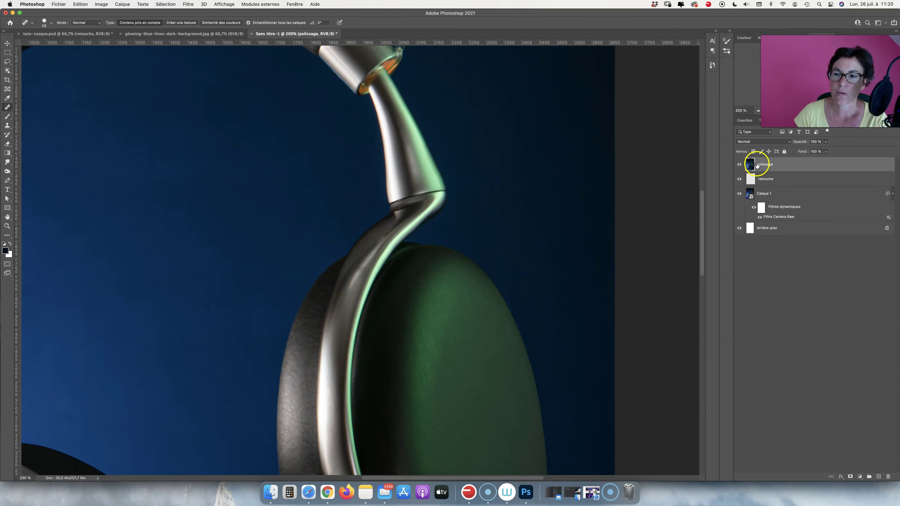
pyautogui.click(849, 476)
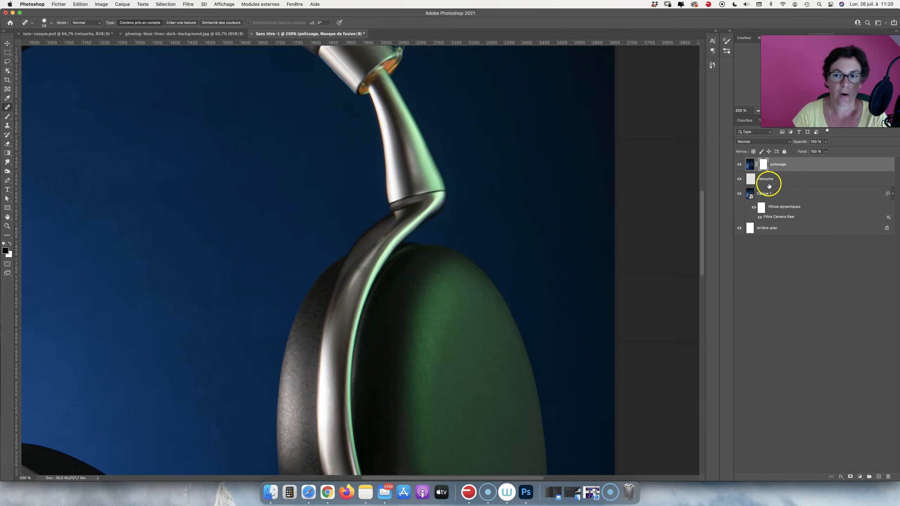
pyautogui.doubleClick(764, 167)
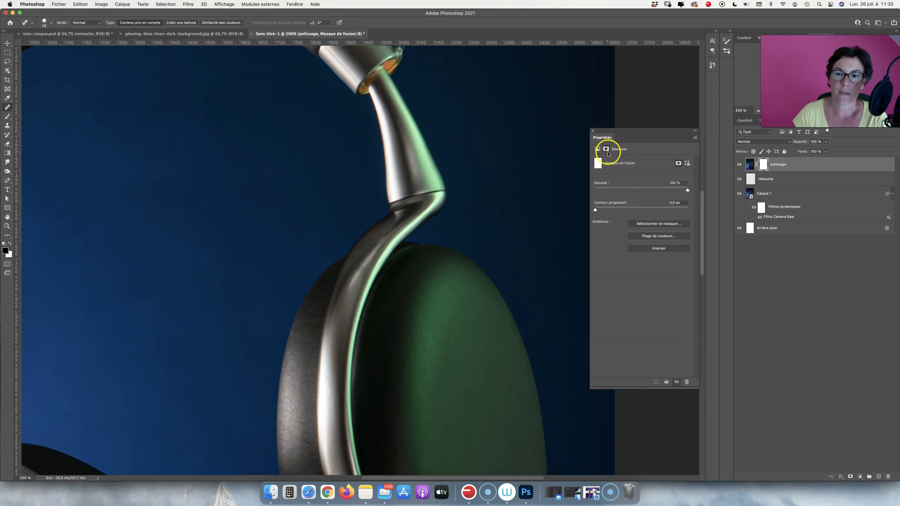
pyautogui.click(653, 248)
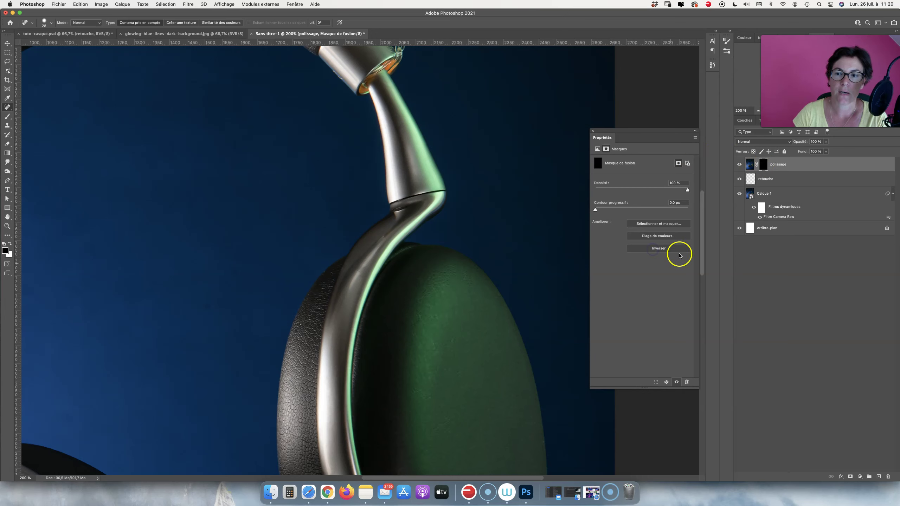
pyautogui.click(592, 130)
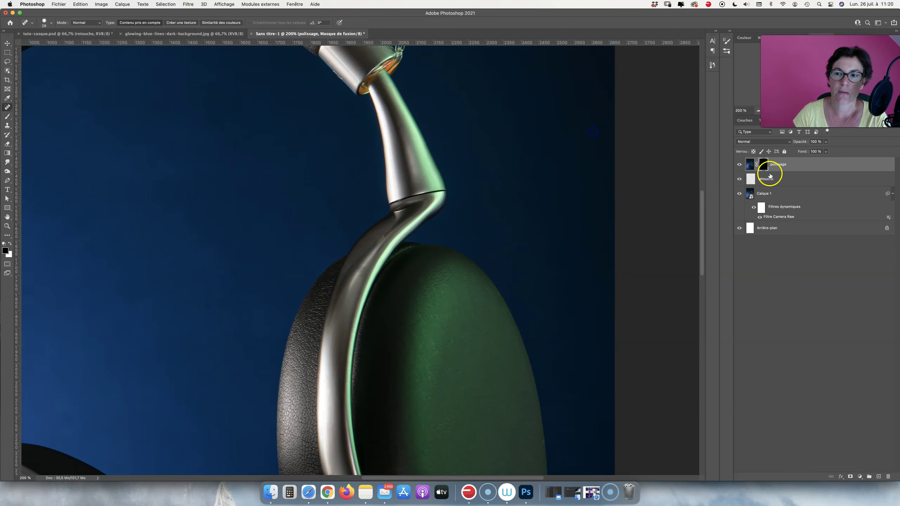
# Step: Set up a soft round brush painting in white
pyautogui.press('b')
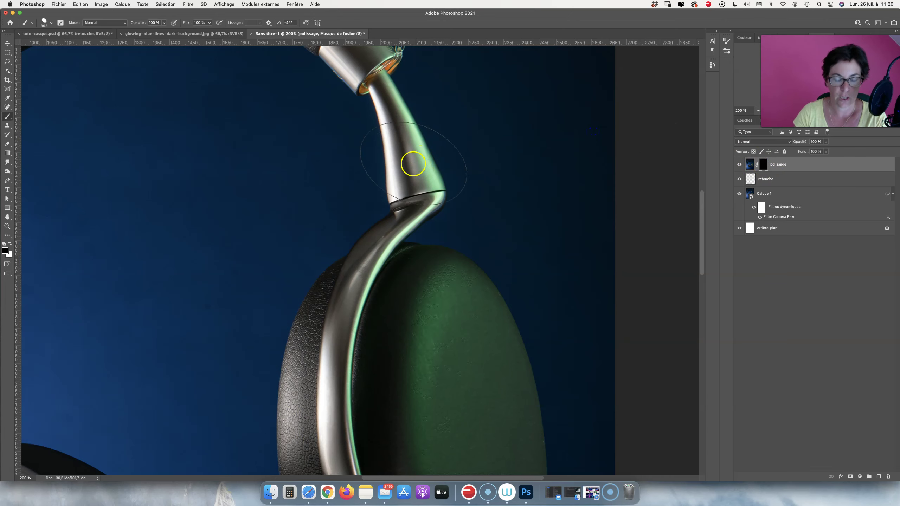
pyautogui.click(49, 24)
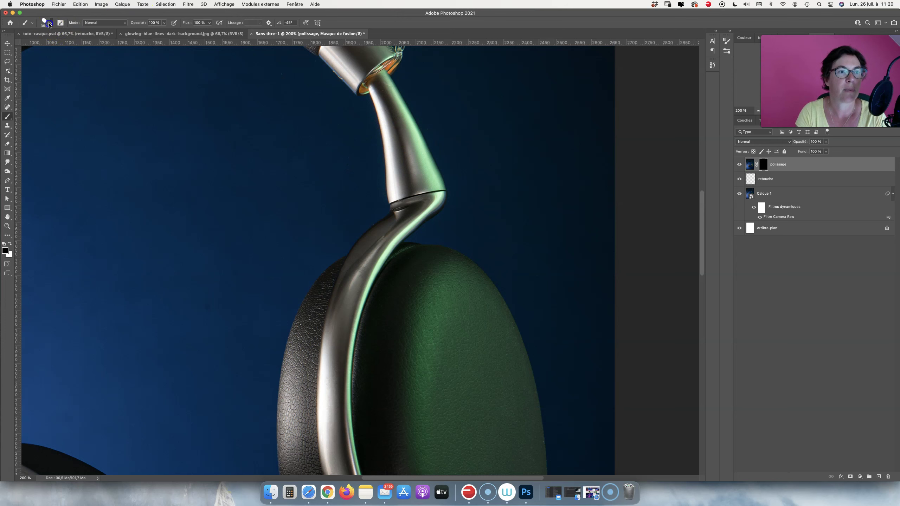
pyautogui.click(40, 102)
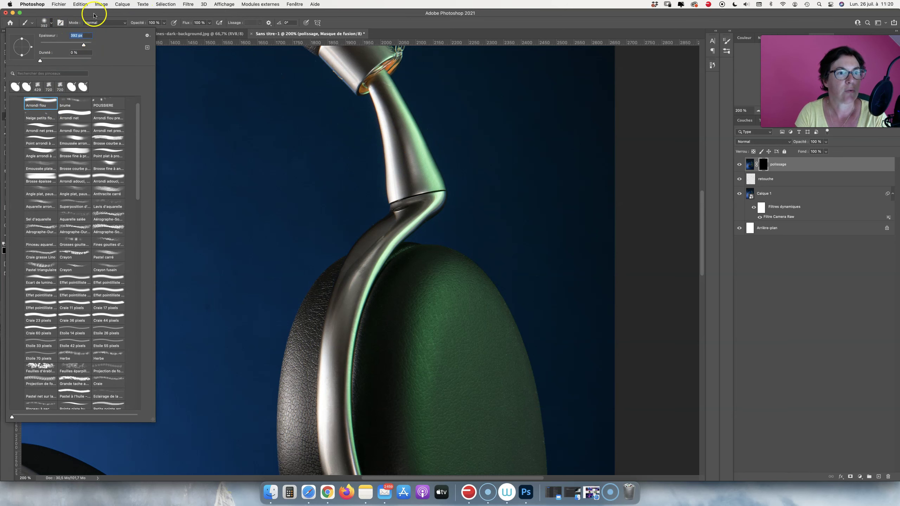
pyautogui.click(94, 15)
pyautogui.moveTo(404, 180); pyautogui.dragTo(299, 164)
pyautogui.press('x')
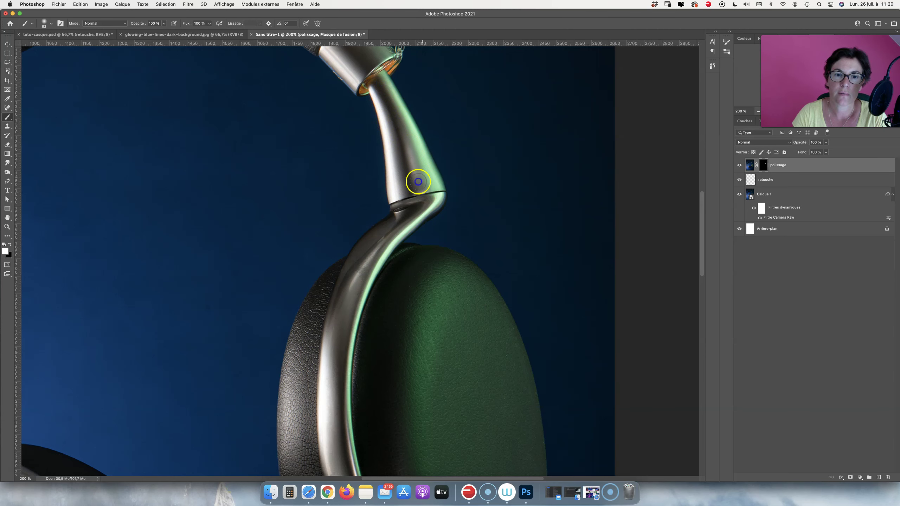
# Step: Paint the polissage mask white over the headband's metal ring and metal band
pyautogui.moveTo(410, 153); pyautogui.dragTo(430, 249)
pyautogui.moveTo(355, 149); pyautogui.dragTo(370, 182)
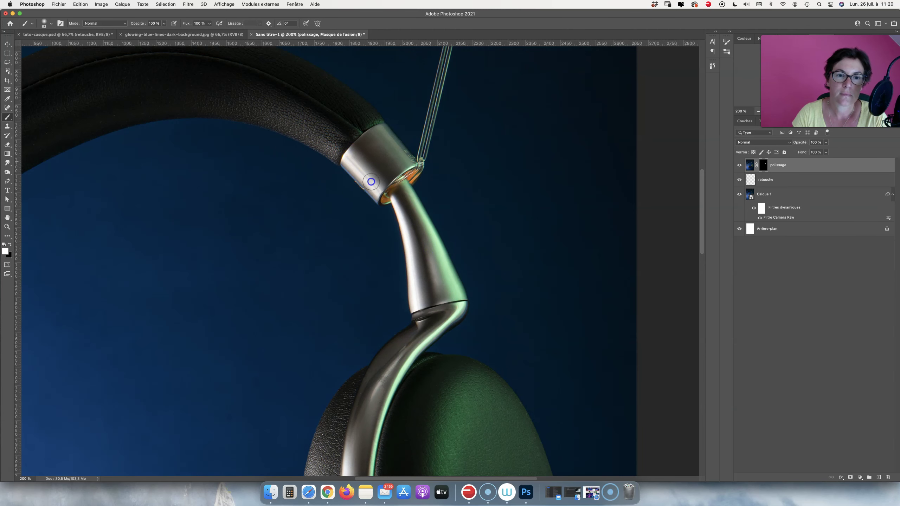
pyautogui.moveTo(387, 141)
pyautogui.mouseDown()
pyautogui.moveTo(415, 154)
pyautogui.moveTo(384, 149)
pyautogui.moveTo(411, 200)
pyautogui.moveTo(363, 239)
pyautogui.moveTo(375, 225)
pyautogui.mouseUp()
pyautogui.scroll(-4, 408, 199)
pyautogui.hscroll(2, 407, 199)
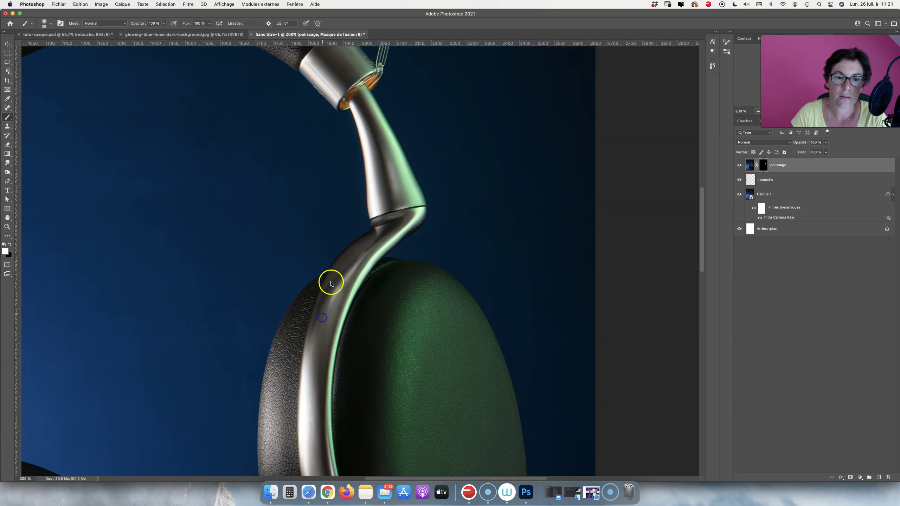
pyautogui.moveTo(349, 270); pyautogui.dragTo(397, 97)
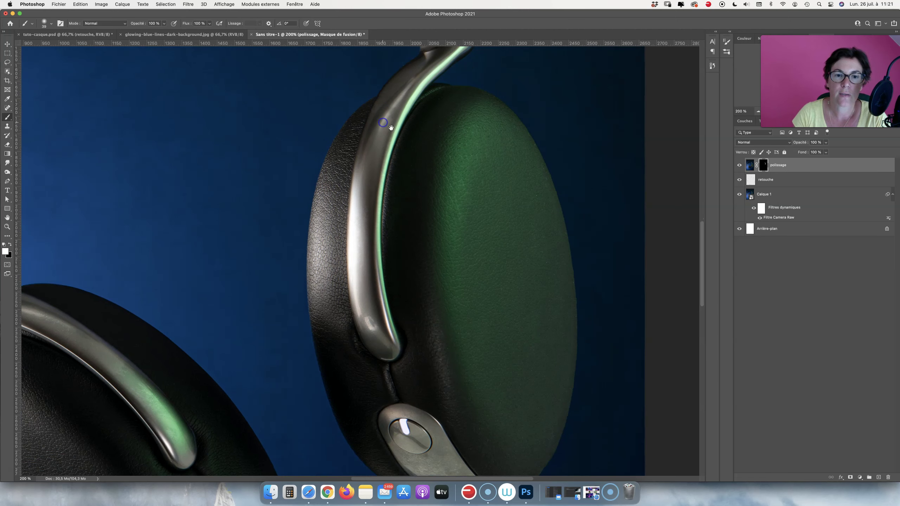
pyautogui.moveTo(361, 214); pyautogui.dragTo(367, 179)
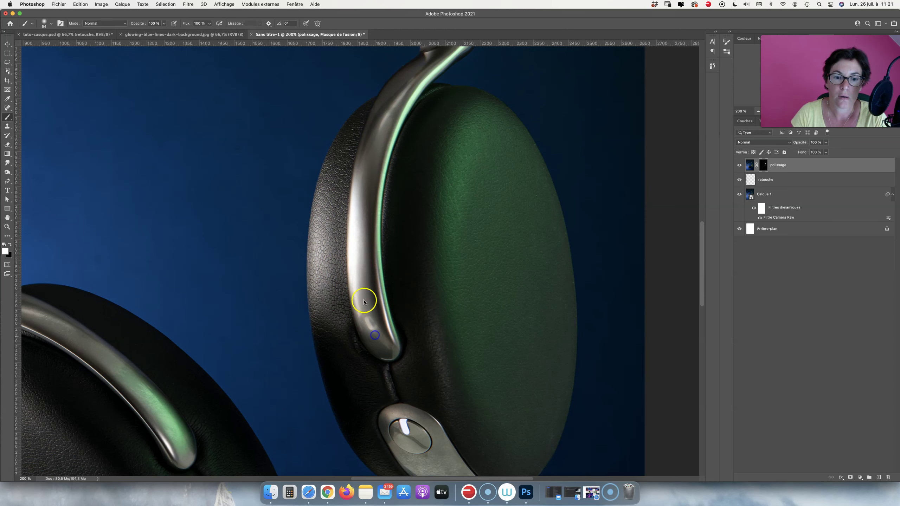
# Step: Smudge the headband highlight, then reveal smoothing further up the headband
pyautogui.click(8, 173)
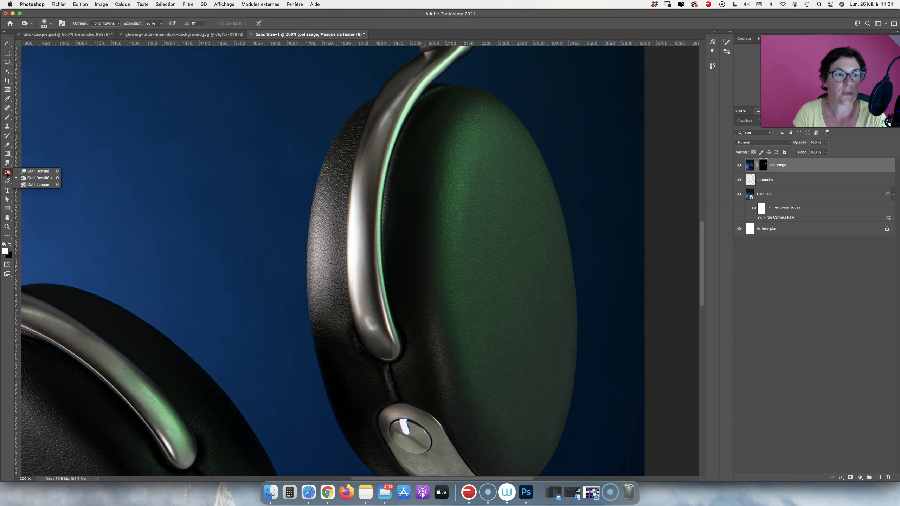
pyautogui.moveTo(8, 163); pyautogui.dragTo(23, 176)
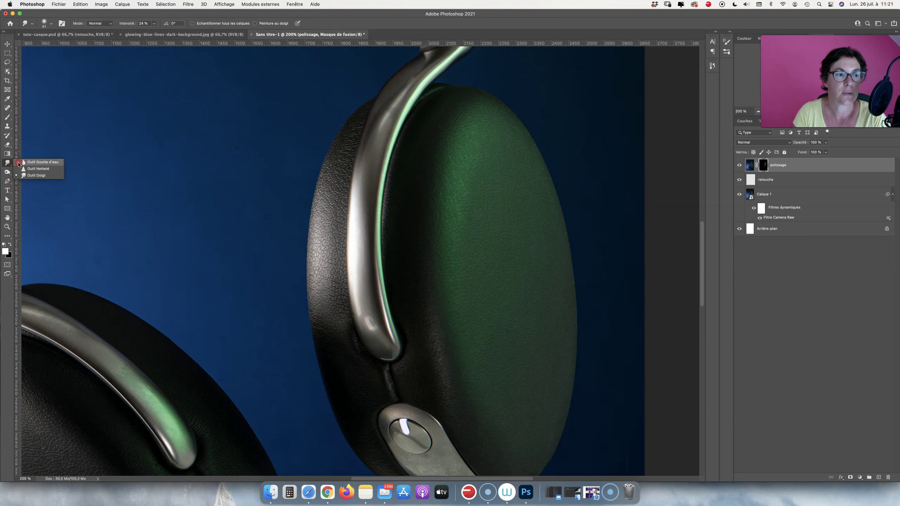
pyautogui.click(23, 175)
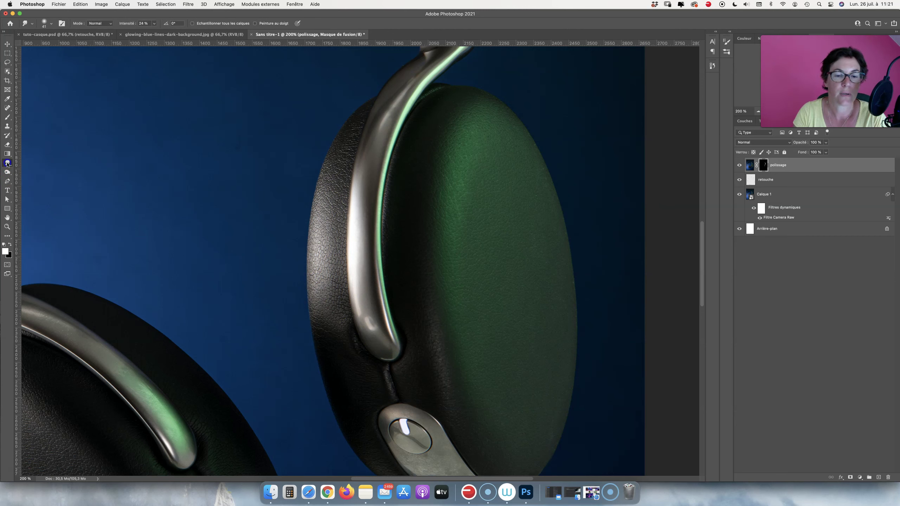
pyautogui.moveTo(368, 313); pyautogui.dragTo(373, 324)
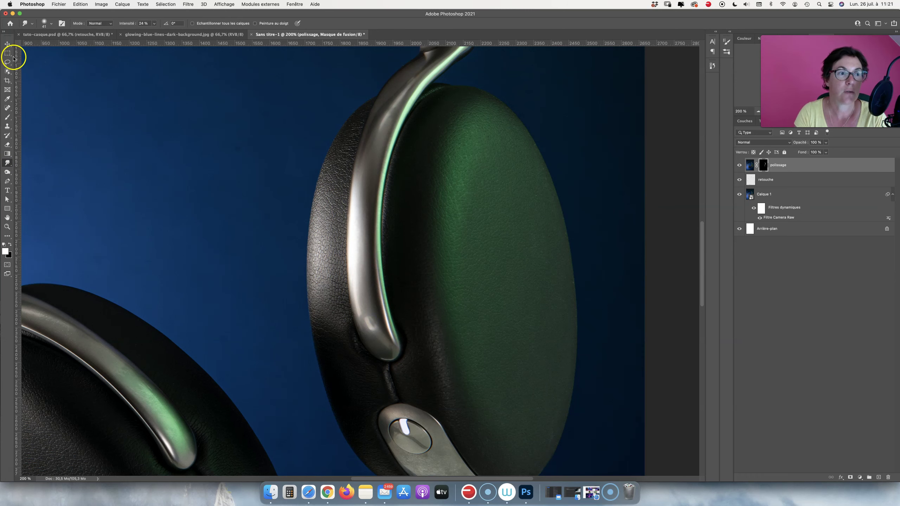
pyautogui.press('b')
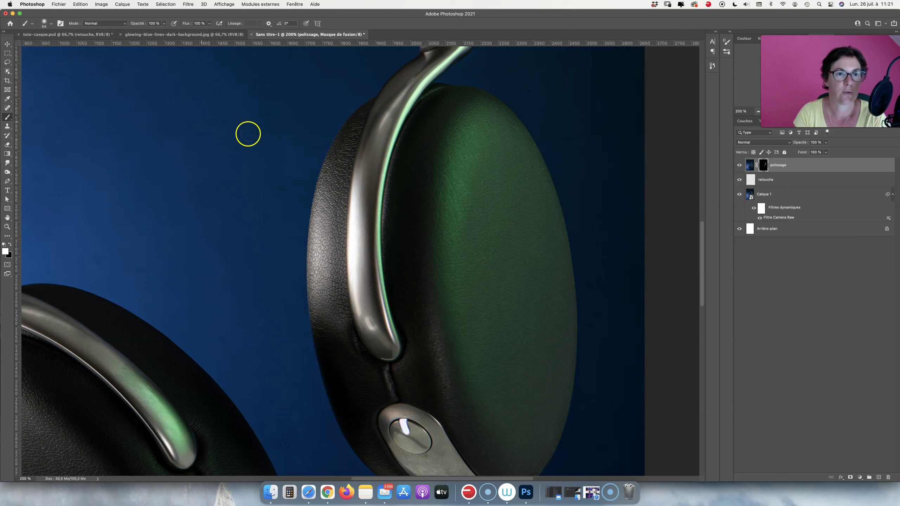
pyautogui.moveTo(370, 321); pyautogui.dragTo(369, 302)
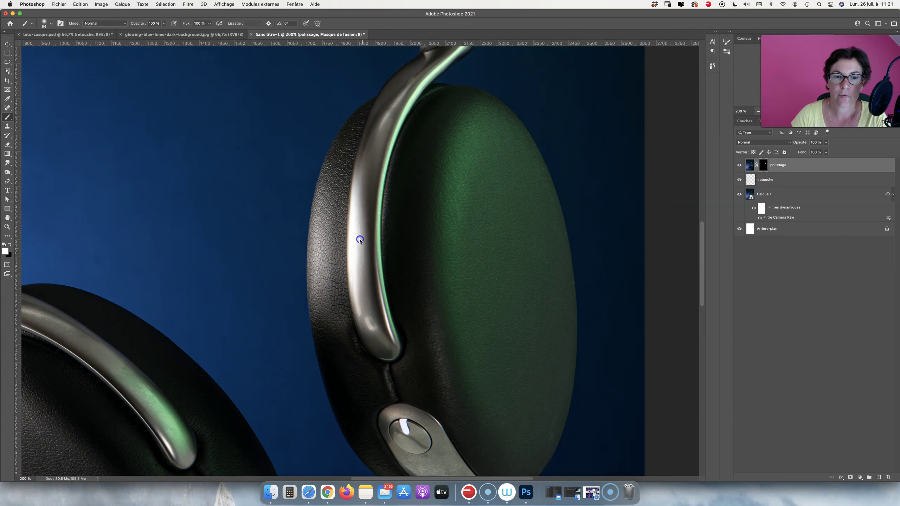
pyautogui.moveTo(379, 150); pyautogui.dragTo(377, 143)
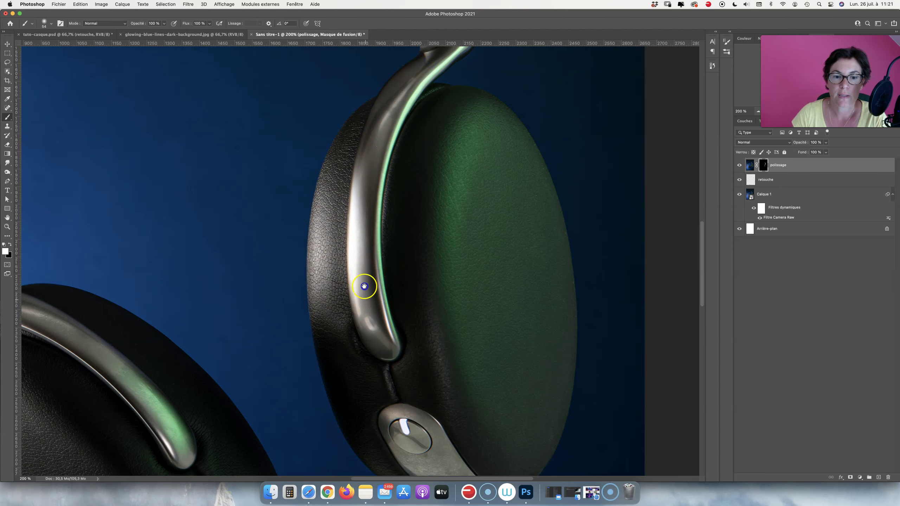
# Step: Reveal smoothing on the ear-cup button, metal plate and lower metal highlight
pyautogui.scroll(-5, 369, 280)
pyautogui.moveTo(405, 348); pyautogui.dragTo(389, 354)
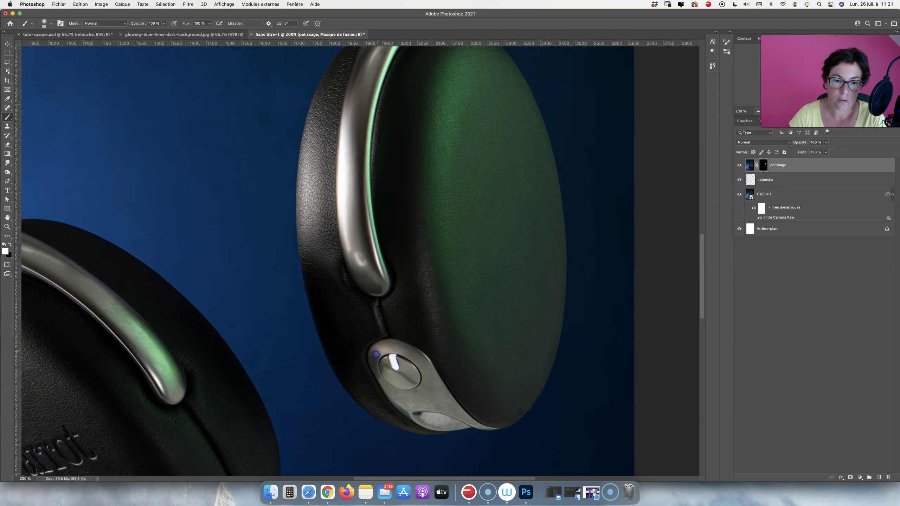
pyautogui.moveTo(429, 389); pyautogui.dragTo(407, 404)
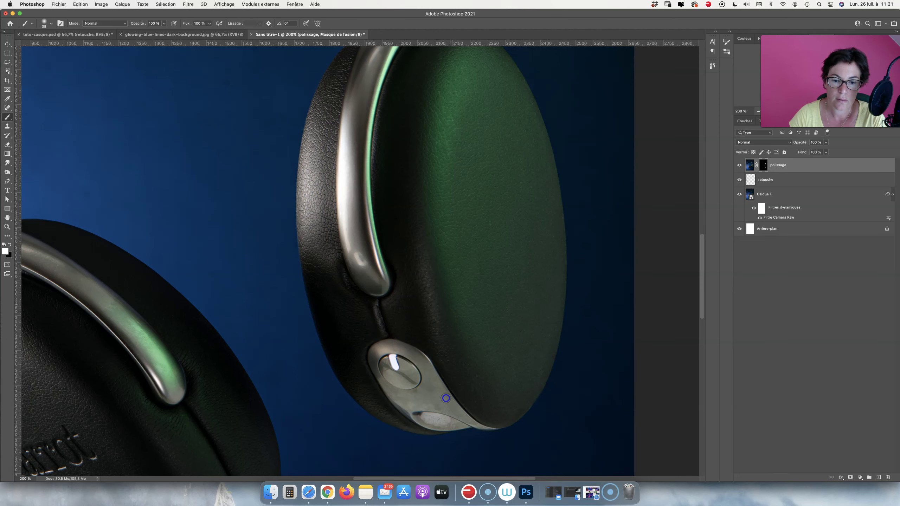
pyautogui.scroll(-5, 436, 389)
pyautogui.moveTo(381, 328); pyautogui.dragTo(389, 337)
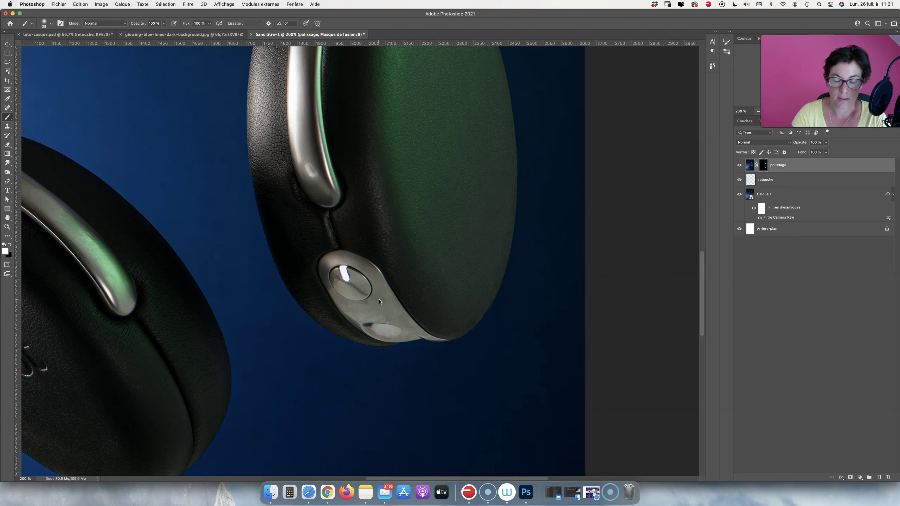
pyautogui.scroll(1, 377, 316)
pyautogui.moveTo(354, 288); pyautogui.dragTo(342, 267)
pyautogui.scroll(-2, 342, 267)
# Step: With a smaller white brush, reveal smoothing along the plate edge and the metal button
pyautogui.press('x')
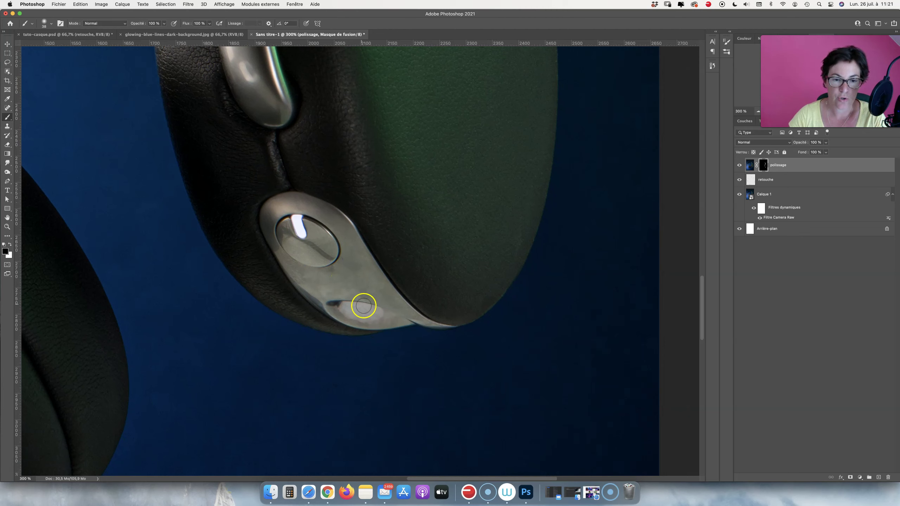
pyautogui.moveTo(379, 301)
pyautogui.mouseDown()
pyautogui.moveTo(372, 304)
pyautogui.moveTo(381, 321)
pyautogui.mouseUp()
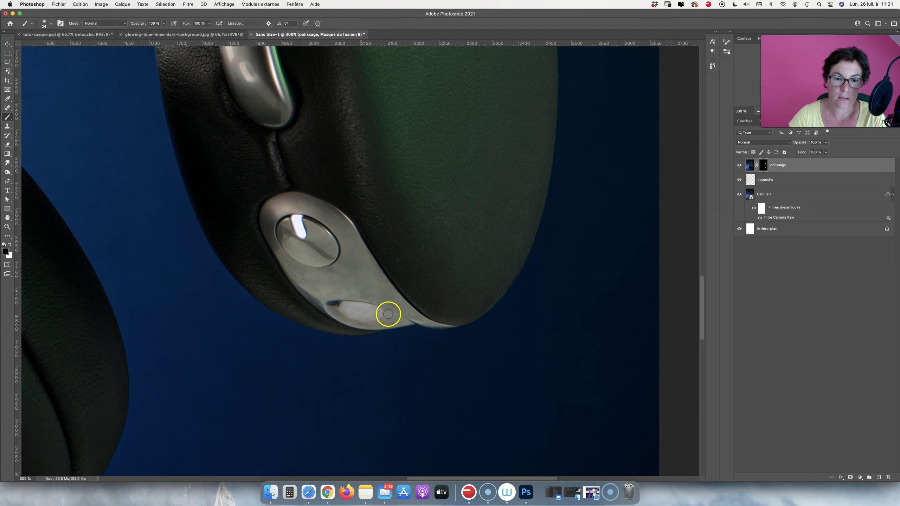
pyautogui.press('x')
pyautogui.press('[')
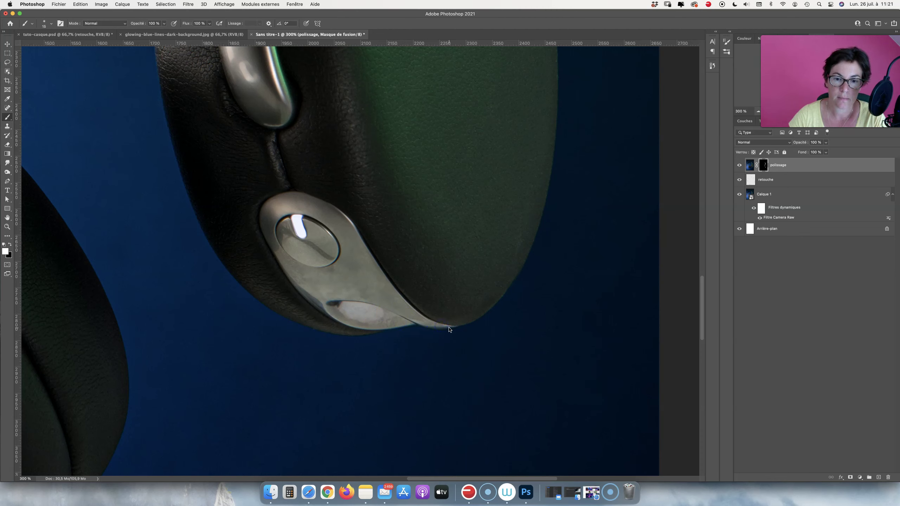
pyautogui.moveTo(296, 276); pyautogui.dragTo(292, 260)
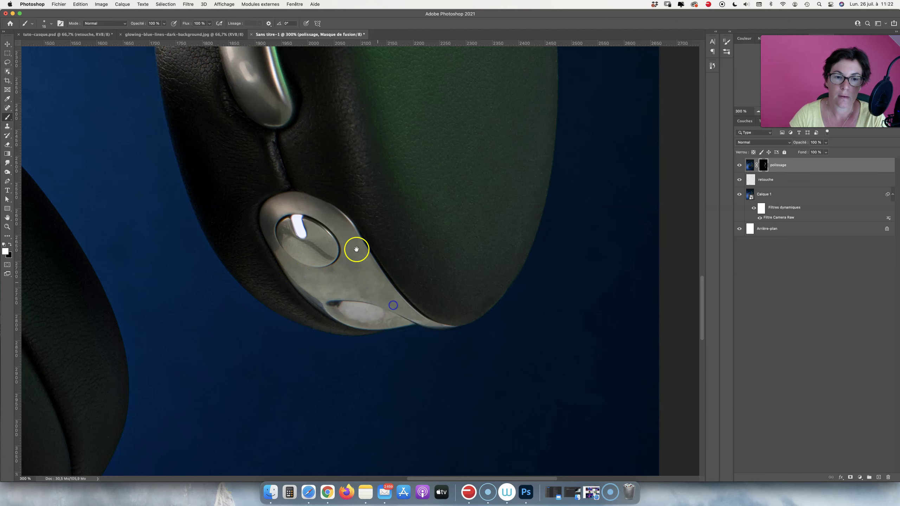
pyautogui.moveTo(353, 249); pyautogui.dragTo(393, 282)
pyautogui.moveTo(321, 257)
pyautogui.mouseDown()
pyautogui.moveTo(358, 283)
pyautogui.moveTo(148, 333)
pyautogui.mouseUp()
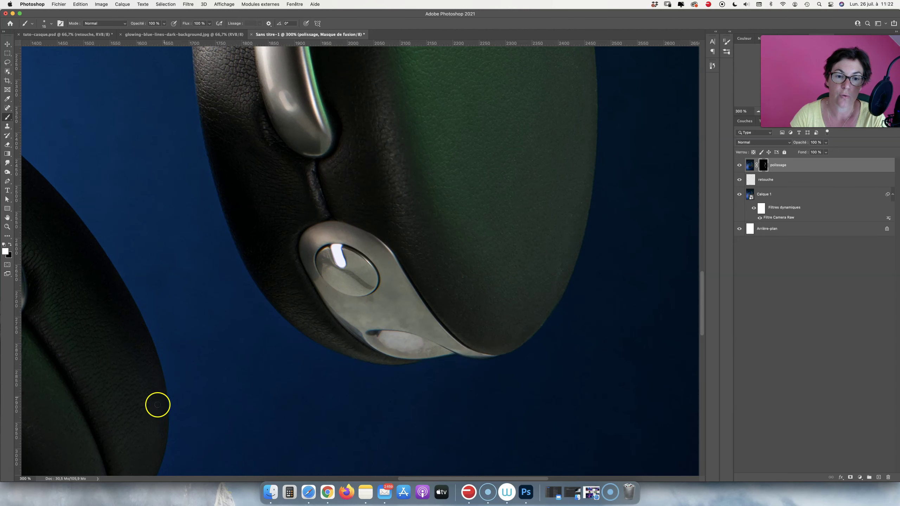
# Step: Paint the polissage mask along the metal headband arm with an enlarged brush
pyautogui.moveTo(391, 292); pyautogui.dragTo(468, 257)
pyautogui.moveTo(246, 310); pyautogui.dragTo(381, 260)
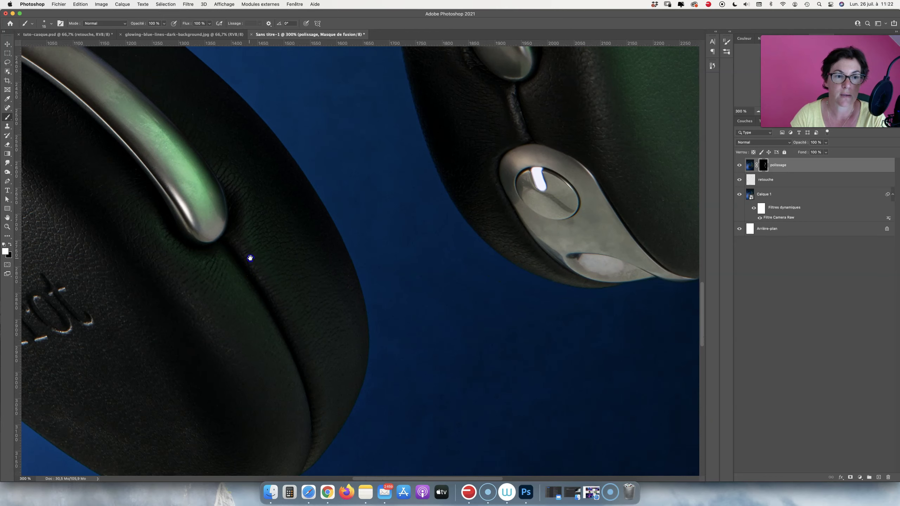
pyautogui.moveTo(249, 255); pyautogui.dragTo(375, 353)
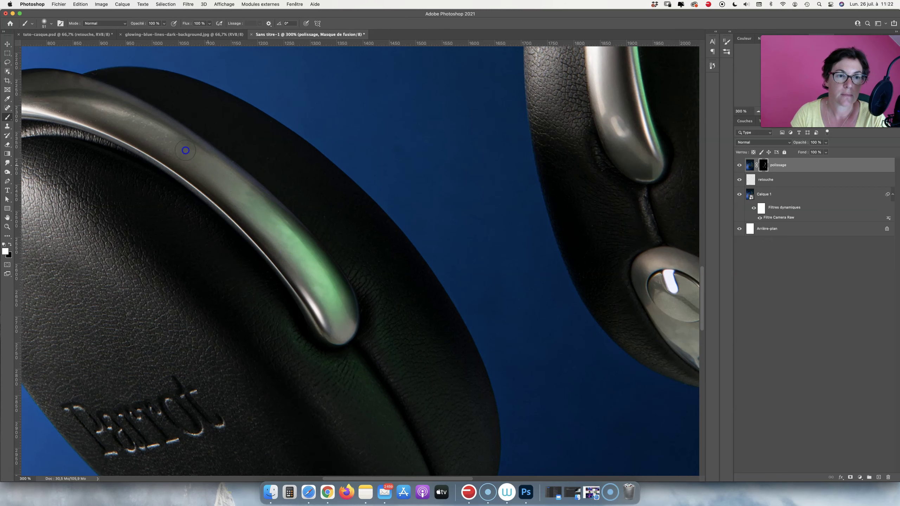
pyautogui.moveTo(136, 125); pyautogui.dragTo(424, 271)
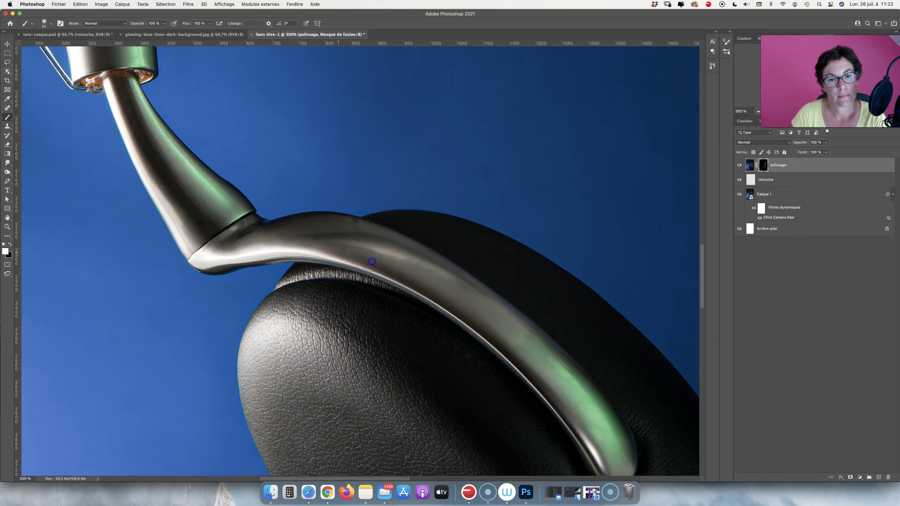
pyautogui.moveTo(225, 211); pyautogui.dragTo(308, 305)
pyautogui.moveTo(213, 197); pyautogui.dragTo(227, 197)
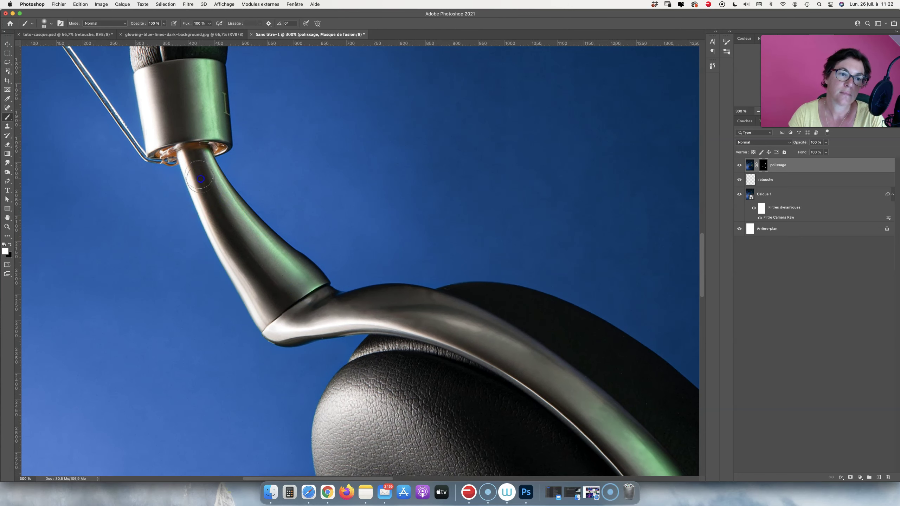
pyautogui.moveTo(224, 233)
pyautogui.mouseDown()
pyautogui.moveTo(229, 211)
pyautogui.moveTo(267, 250)
pyautogui.mouseUp()
pyautogui.moveTo(286, 286); pyautogui.dragTo(285, 290)
# Step: Extend the polished mask over the ear-cup collar, metal cylinder and curved arm, then view at 100%
pyautogui.moveTo(153, 88); pyautogui.dragTo(170, 121)
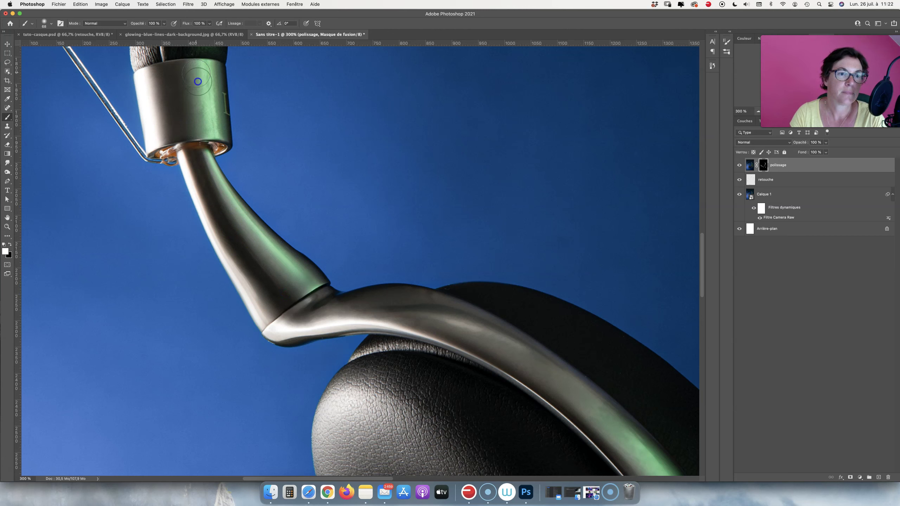
pyautogui.moveTo(204, 113); pyautogui.dragTo(206, 111)
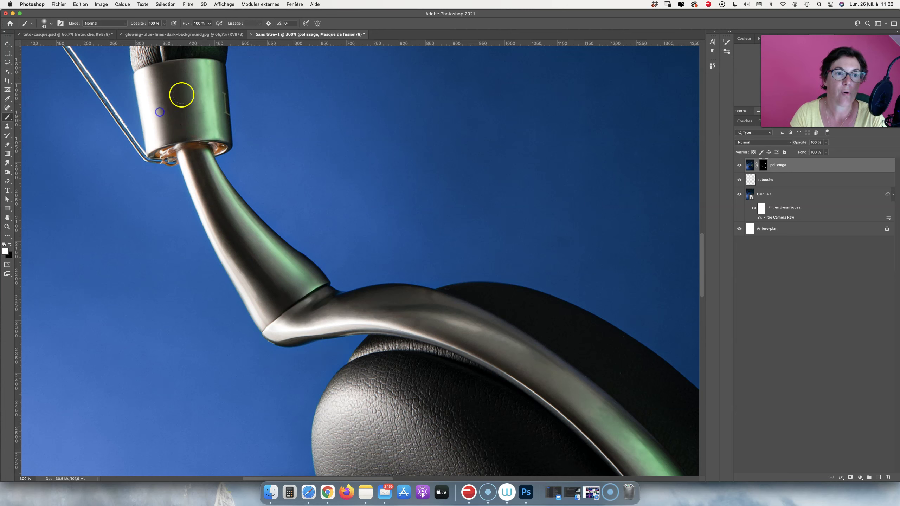
pyautogui.moveTo(278, 298); pyautogui.dragTo(278, 331)
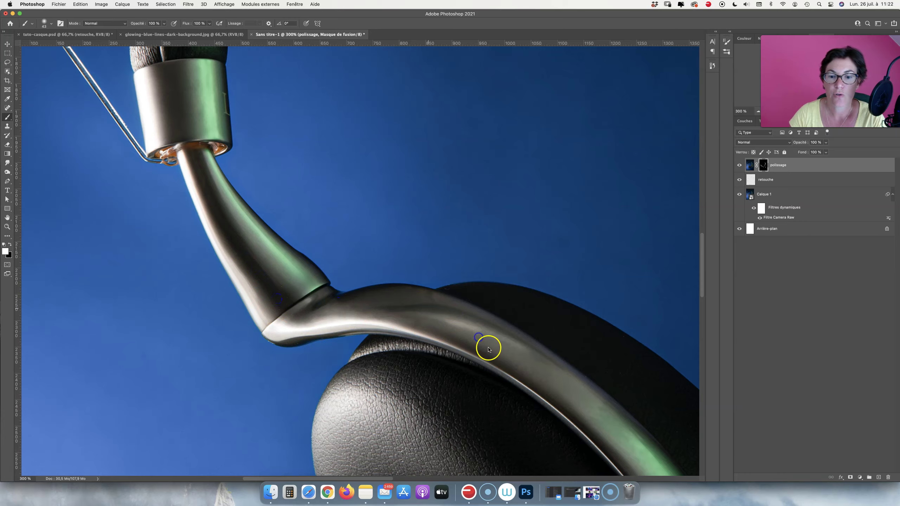
pyautogui.scroll(-5, 488, 347)
pyautogui.moveTo(429, 276); pyautogui.dragTo(502, 364)
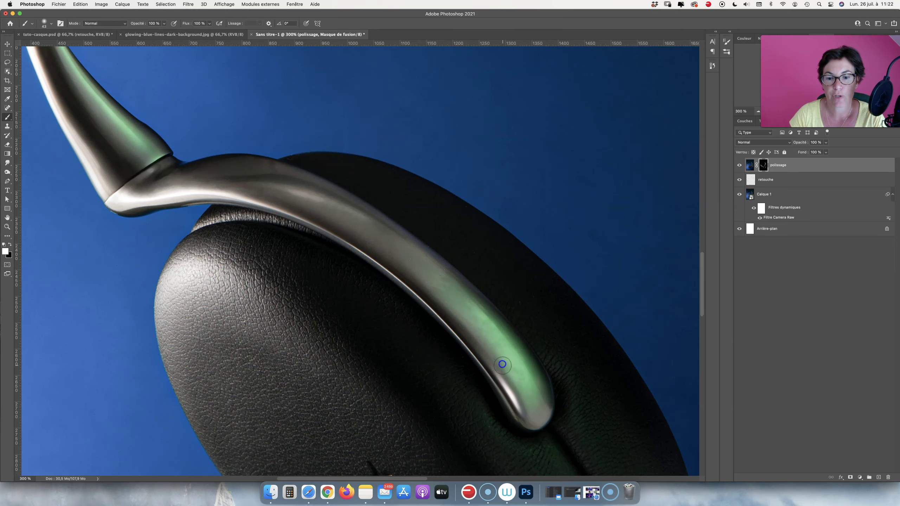
pyautogui.scroll(-10, 460, 337)
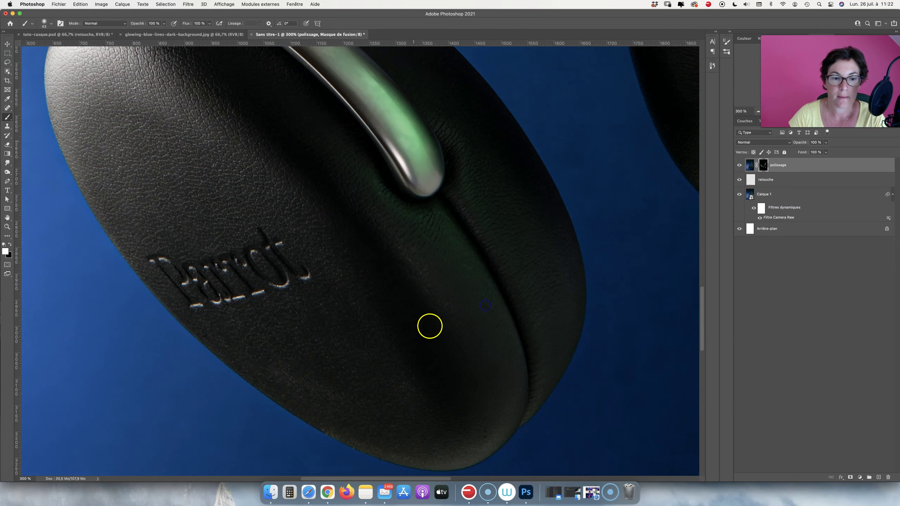
pyautogui.scroll(10, 403, 282)
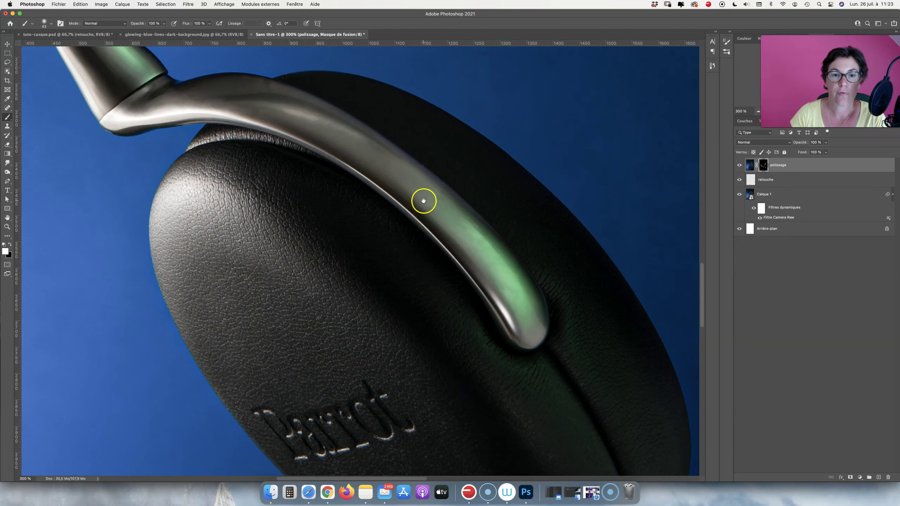
pyautogui.hscroll(-8, 425, 201)
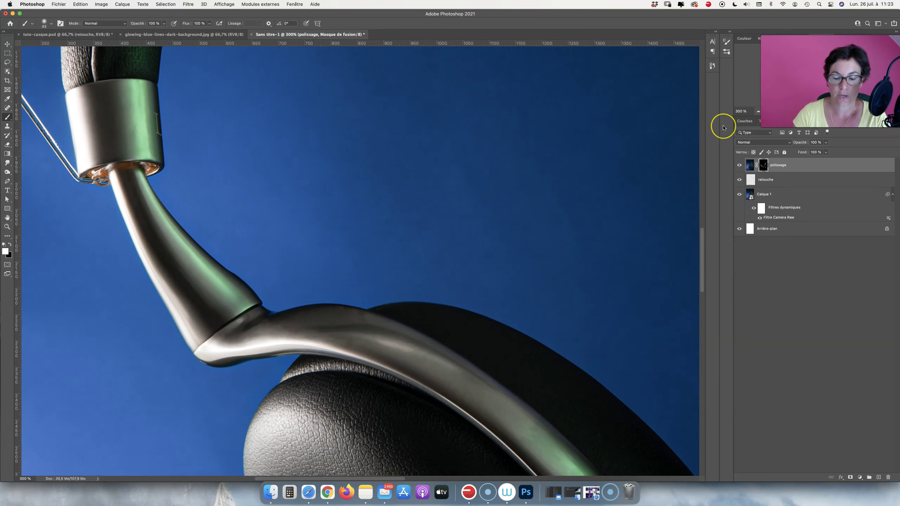
pyautogui.press('super+1')
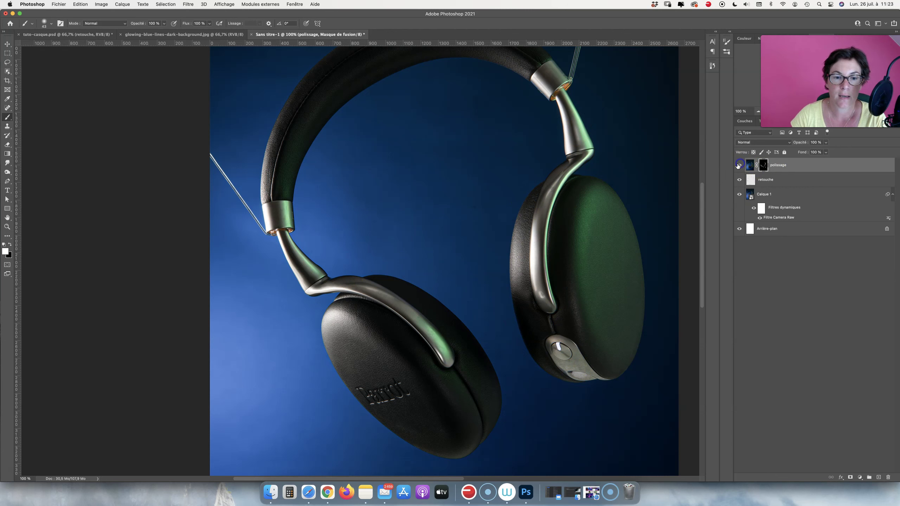
# Step: Compare polissage on and off, then stamp visible layers into a new top layer, fusion1
pyautogui.click(738, 165)
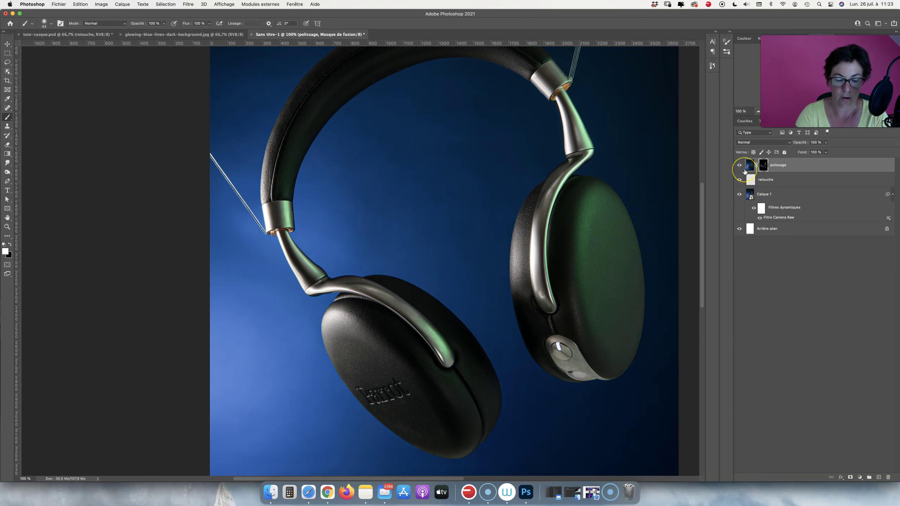
pyautogui.press('super+alt+shift+e')
pyautogui.write('fusion1')
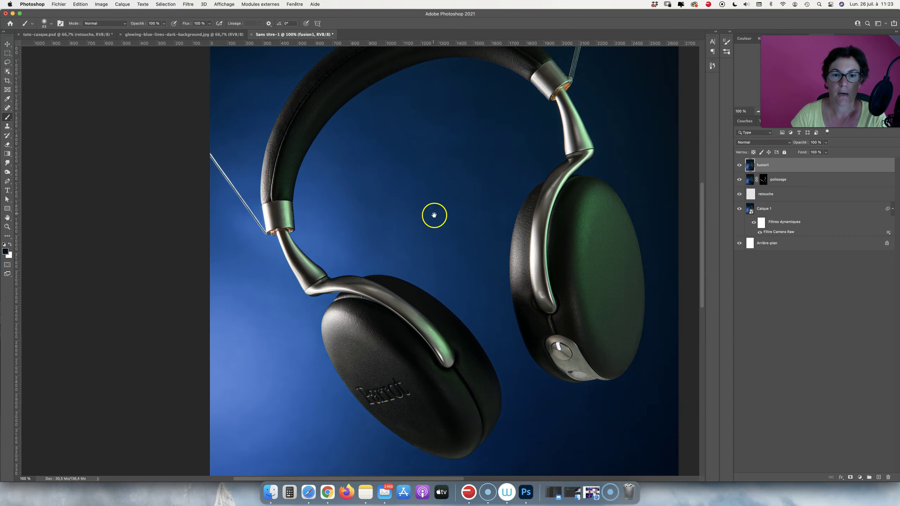
pyautogui.moveTo(434, 215); pyautogui.dragTo(301, 445)
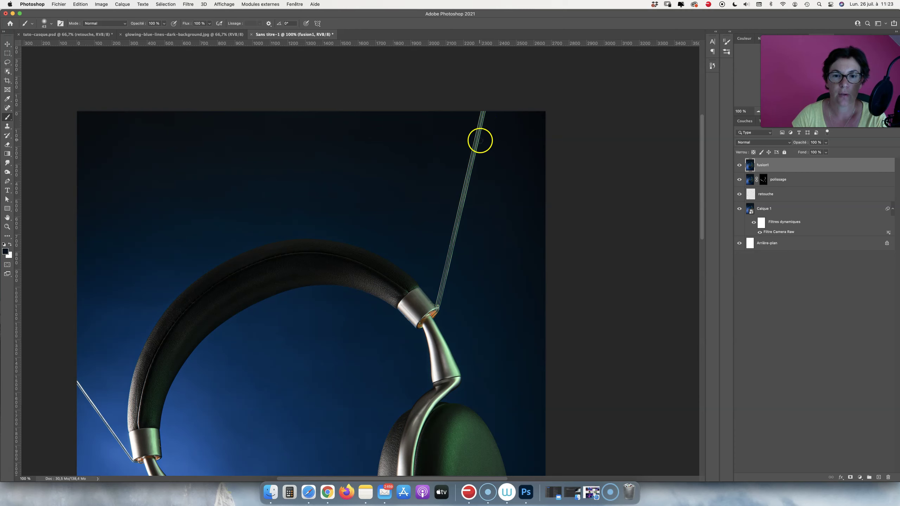
# Step: Lasso a freehand selection around the glowing wire above the right headphone hinge
pyautogui.press('l')
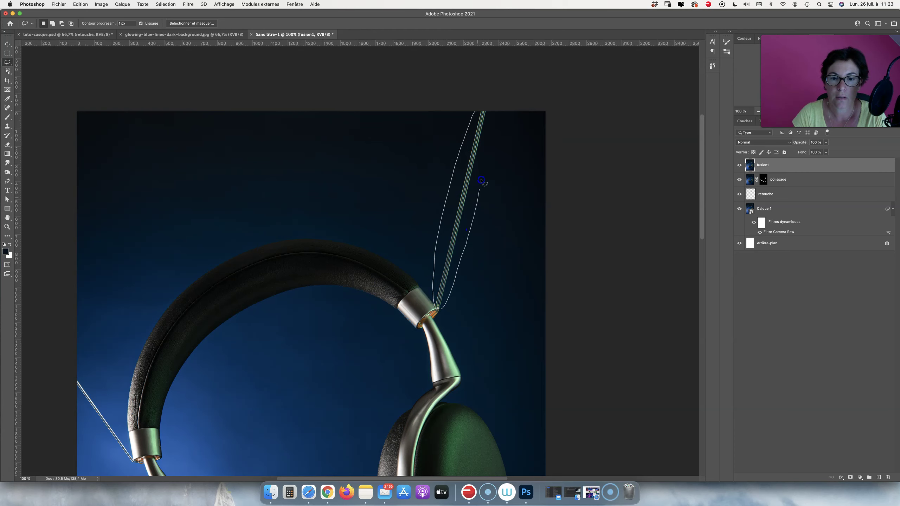
pyautogui.moveTo(495, 118); pyautogui.dragTo(463, 126)
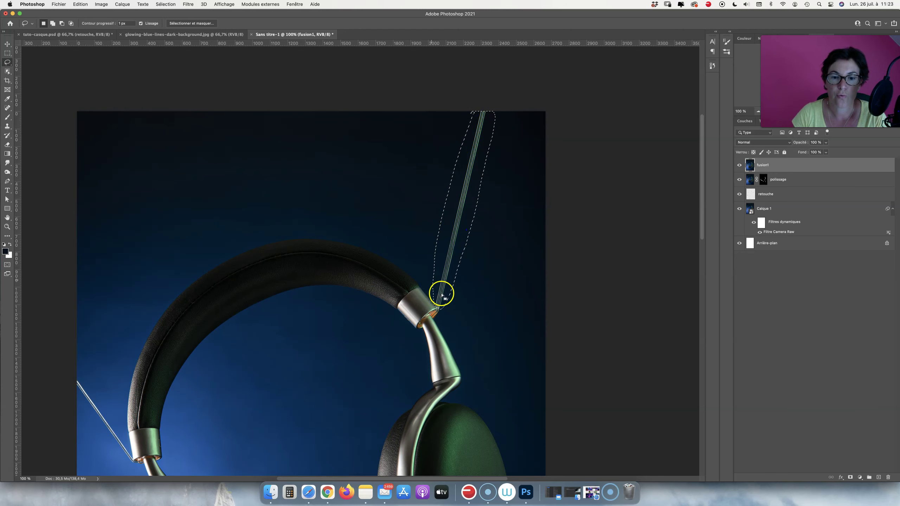
pyautogui.moveTo(181, 275); pyautogui.dragTo(301, 187)
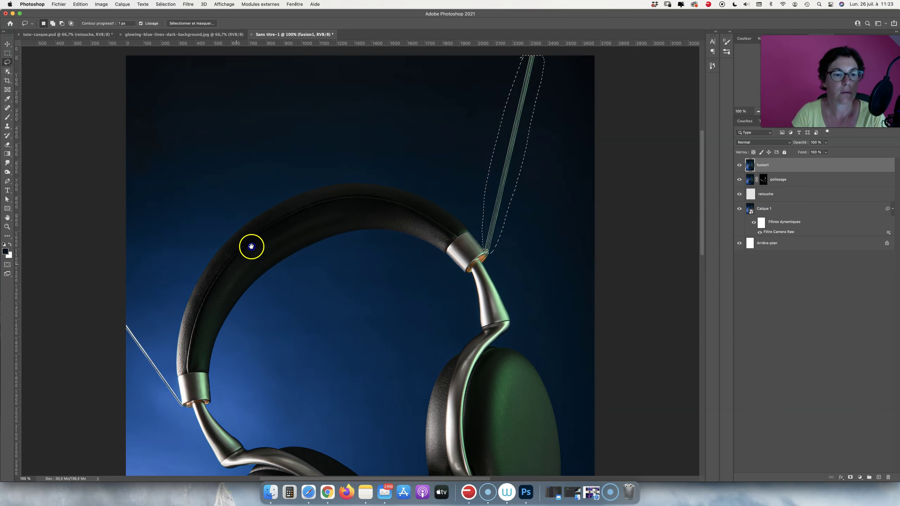
pyautogui.moveTo(285, 222); pyautogui.dragTo(172, 301)
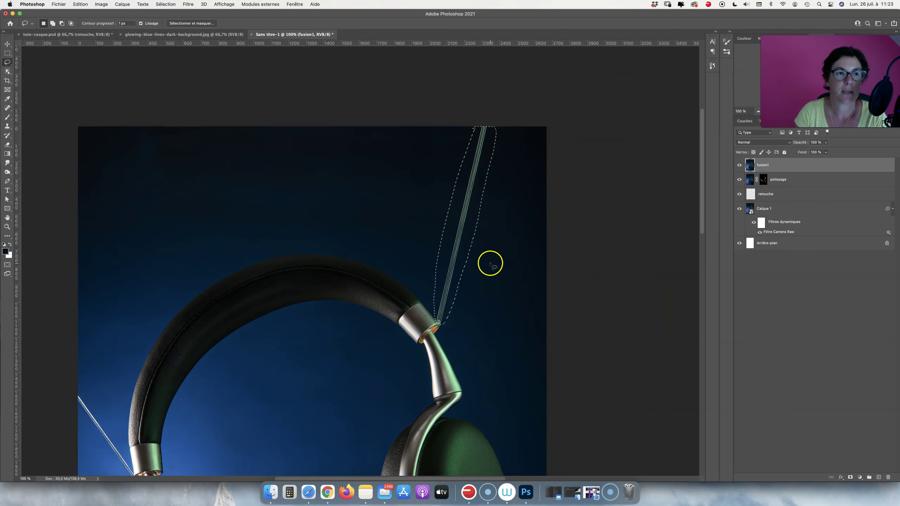
pyautogui.click(85, 4)
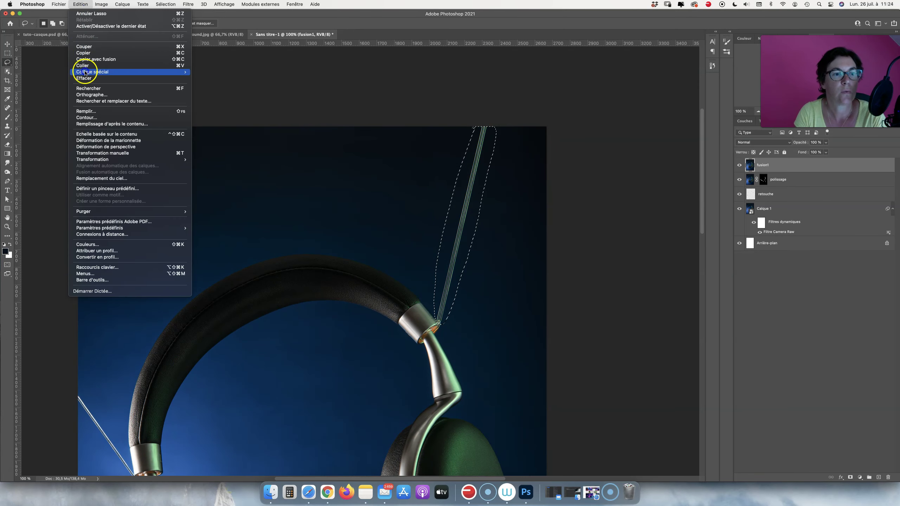
# Step: Start Content-Aware Fill on the wire and exclude the earcups and arm from sampling
pyautogui.click(92, 123)
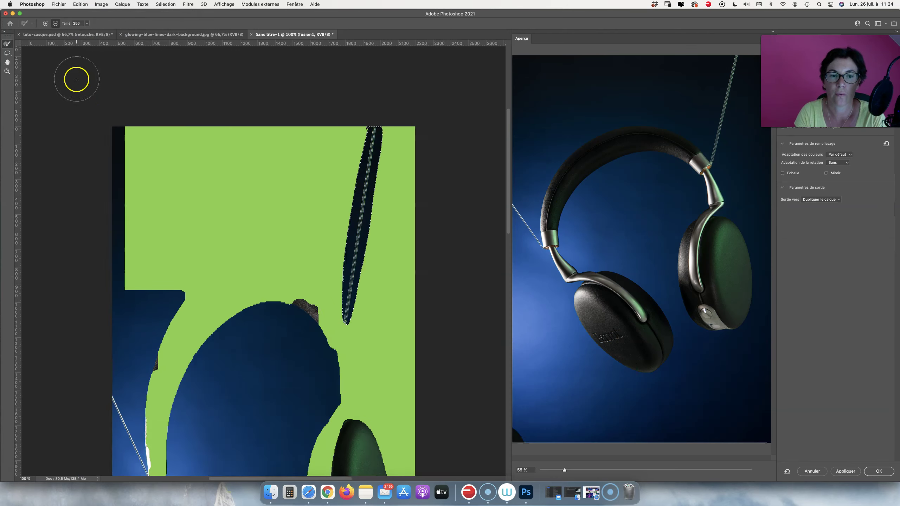
pyautogui.scroll(-3, 297, 299)
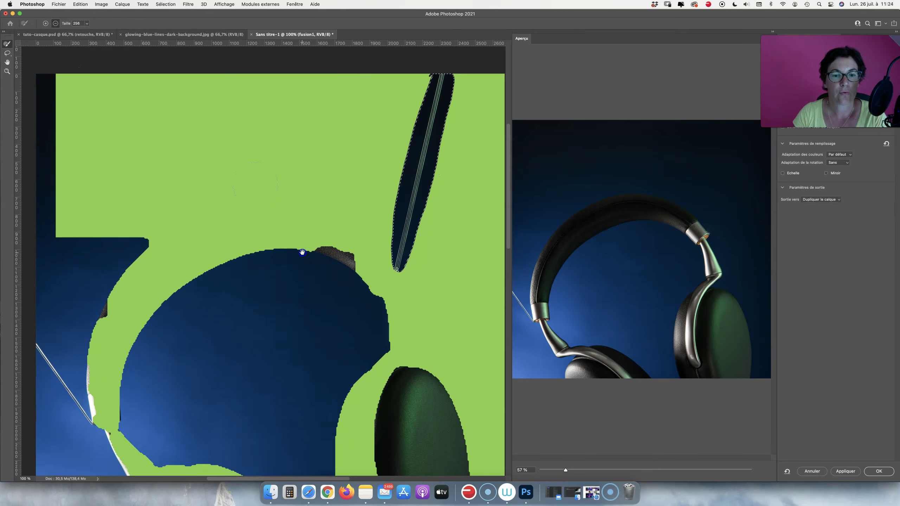
pyautogui.scroll(-2, 302, 251)
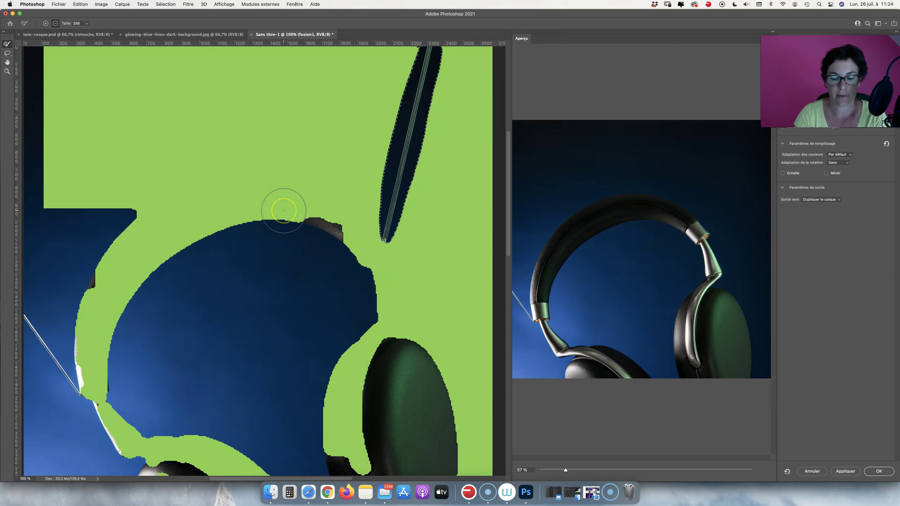
pyautogui.press('super+minus')
pyautogui.press('super+minus')
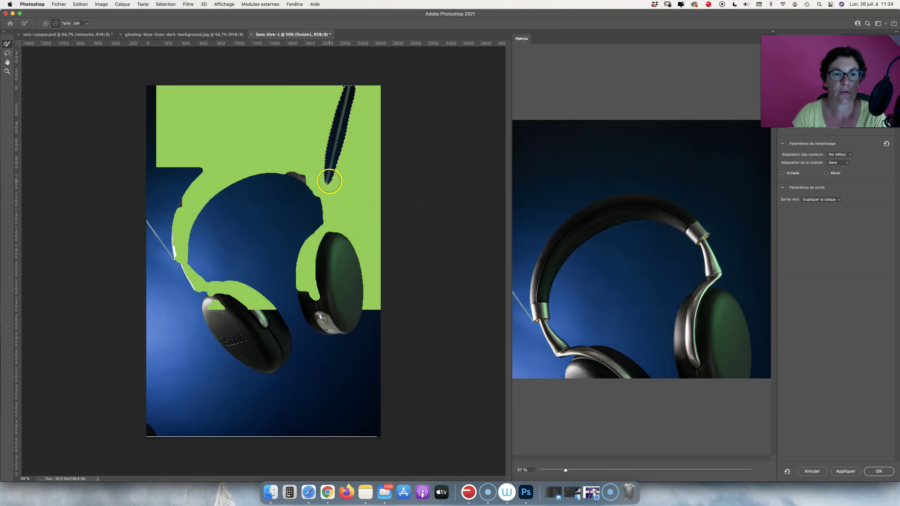
pyautogui.moveTo(217, 225)
pyautogui.mouseDown()
pyautogui.moveTo(247, 209)
pyautogui.moveTo(194, 197)
pyautogui.moveTo(228, 191)
pyautogui.moveTo(183, 291)
pyautogui.moveTo(258, 275)
pyautogui.mouseUp()
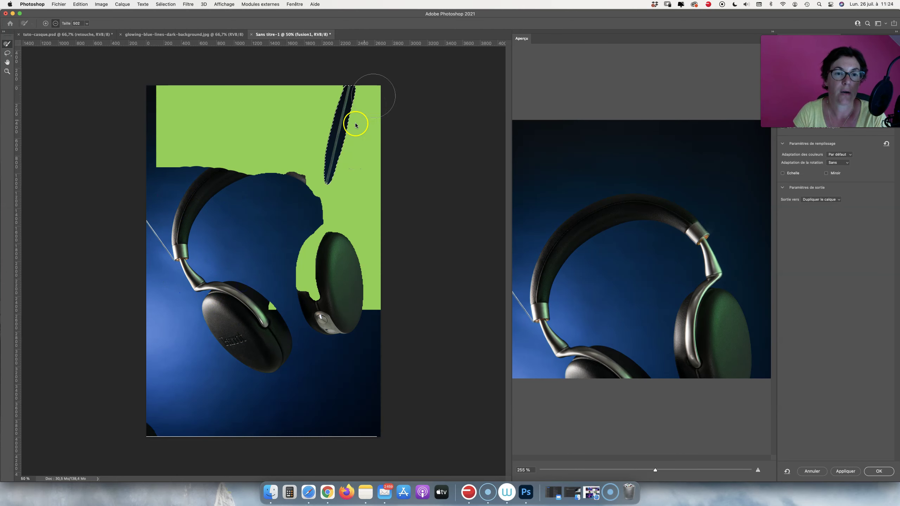
pyautogui.moveTo(315, 257)
pyautogui.mouseDown()
pyautogui.moveTo(296, 284)
pyautogui.moveTo(383, 276)
pyautogui.moveTo(309, 191)
pyautogui.mouseUp()
# Step: Trim more background from the sampling area, output the fill to a new layer, and deselect
pyautogui.moveTo(143, 85)
pyautogui.mouseDown()
pyautogui.moveTo(166, 123)
pyautogui.moveTo(209, 157)
pyautogui.moveTo(245, 129)
pyautogui.moveTo(262, 169)
pyautogui.moveTo(279, 136)
pyautogui.mouseUp()
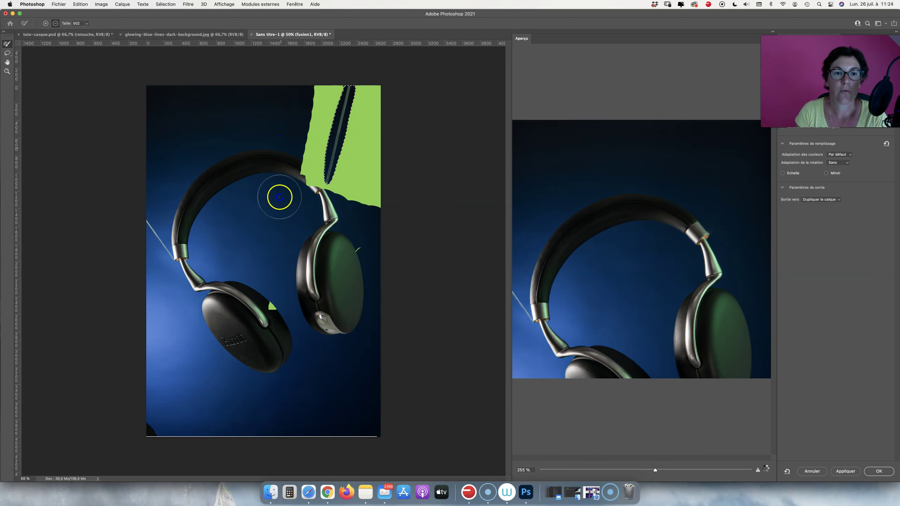
pyautogui.moveTo(333, 227); pyautogui.dragTo(381, 224)
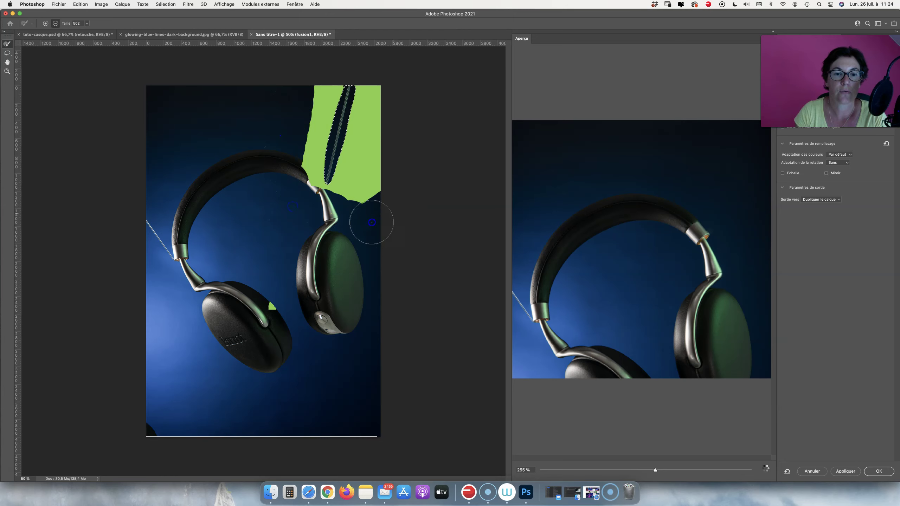
pyautogui.moveTo(316, 211)
pyautogui.mouseDown()
pyautogui.moveTo(341, 219)
pyautogui.moveTo(392, 194)
pyautogui.moveTo(403, 173)
pyautogui.moveTo(363, 215)
pyautogui.mouseUp()
pyautogui.scroll(-5, 727, 155)
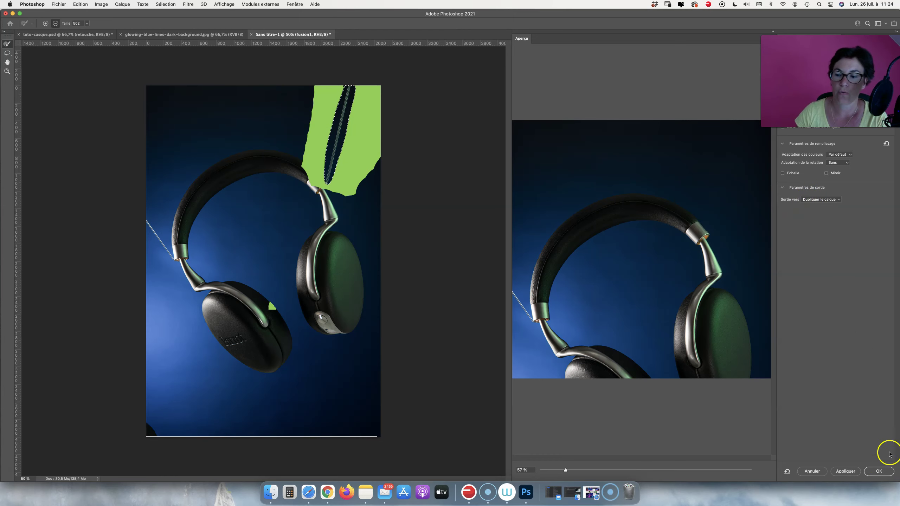
pyautogui.click(879, 471)
pyautogui.press('super+d')
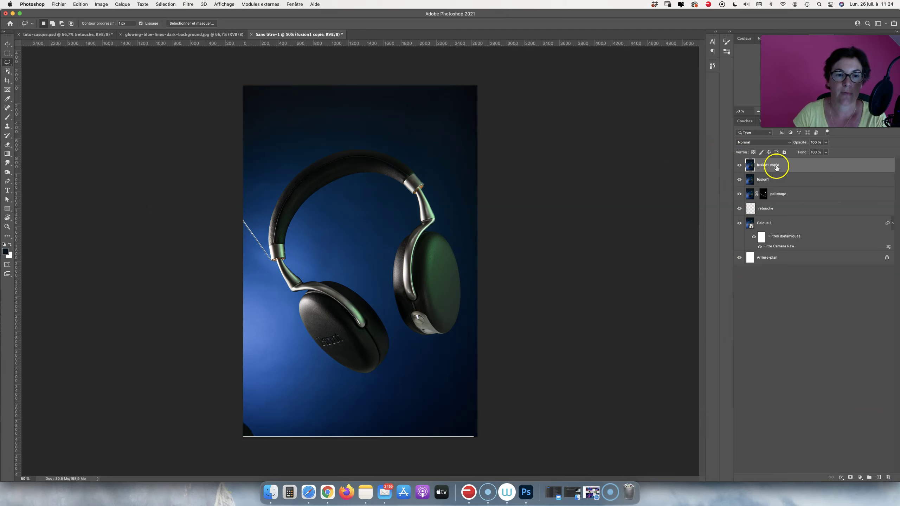
# Step: At 100% zoom, lasso the stray wire beside the left hinge
pyautogui.press('super+1')
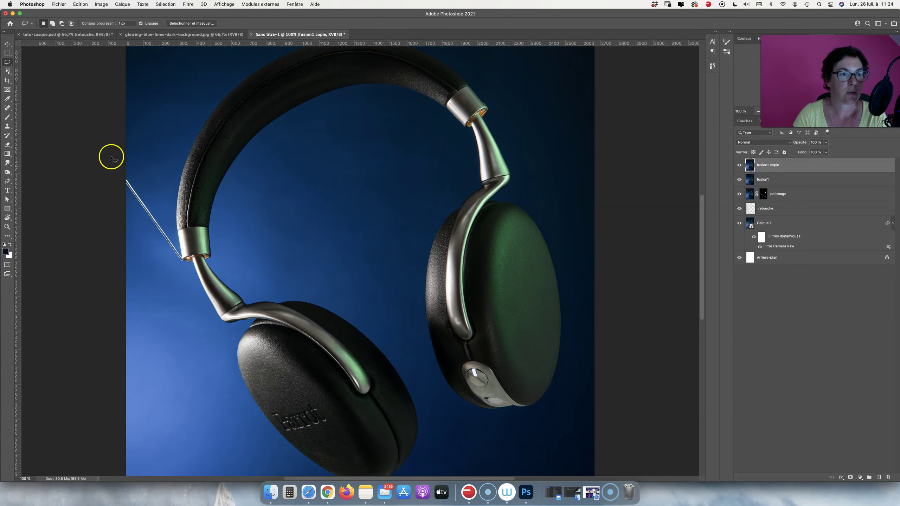
pyautogui.click(34, 61)
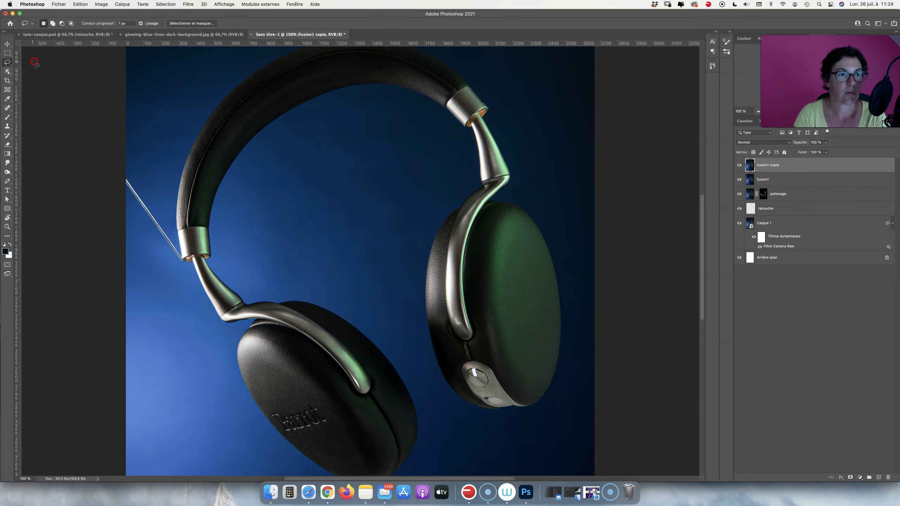
pyautogui.moveTo(138, 169); pyautogui.dragTo(116, 166)
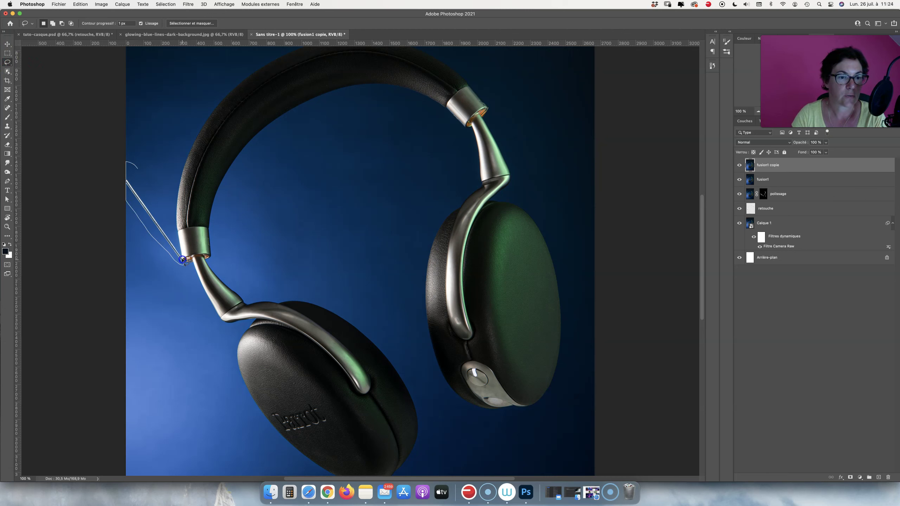
pyautogui.moveTo(147, 186); pyautogui.dragTo(127, 162)
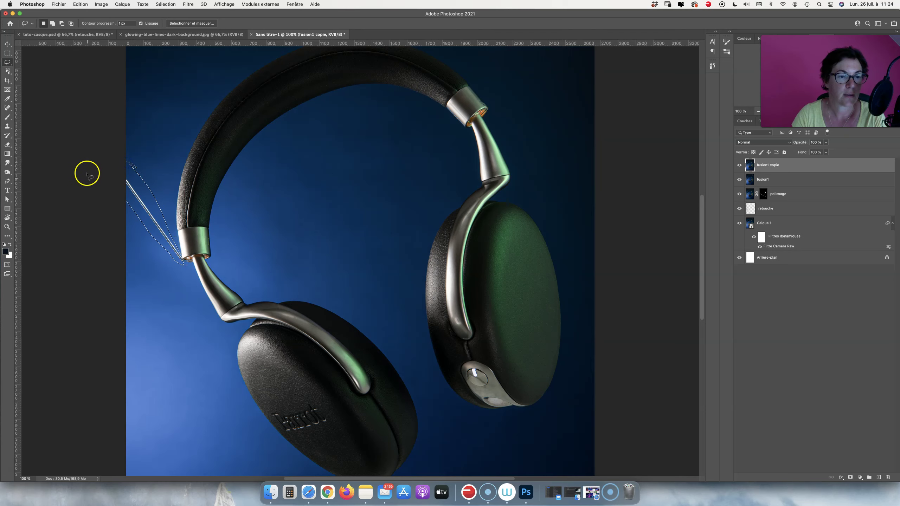
# Step: Content-aware fill the wire, excluding the headband, headphones and lower earcup from sampling
pyautogui.click(81, 4)
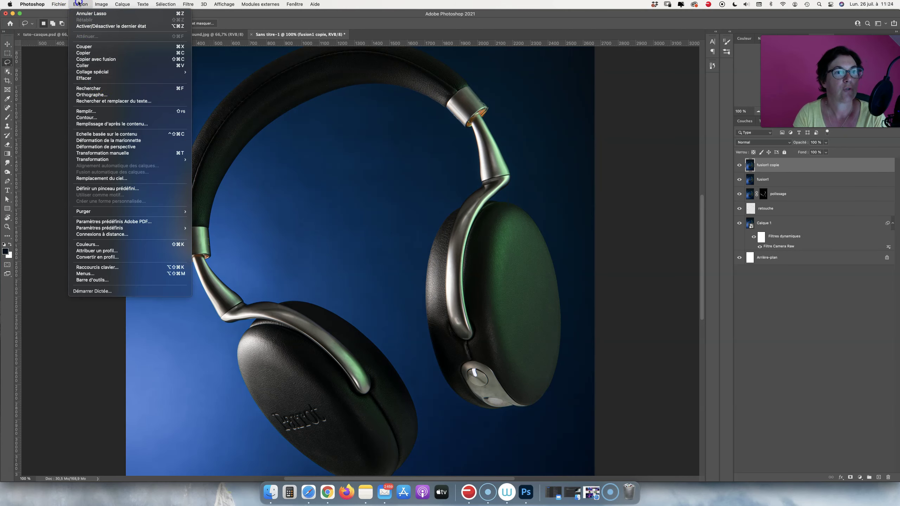
pyautogui.click(101, 120)
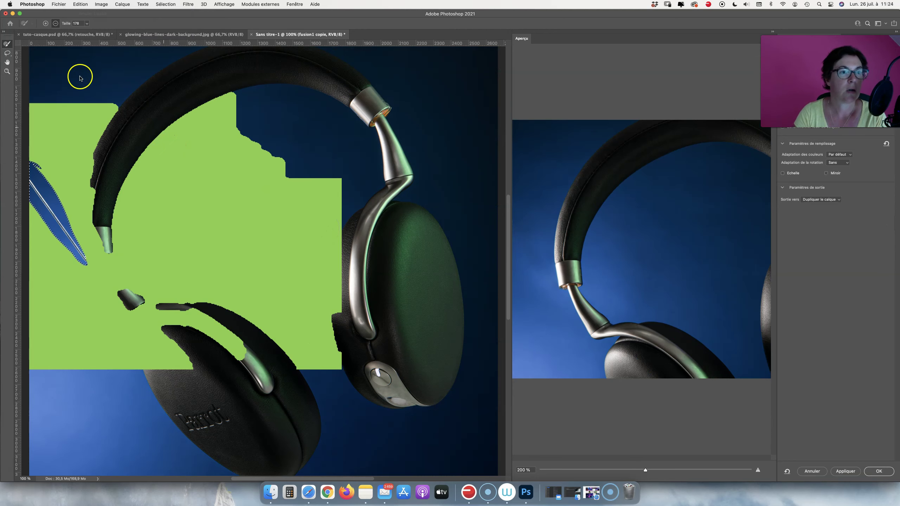
pyautogui.click(56, 23)
pyautogui.moveTo(163, 226); pyautogui.dragTo(173, 153)
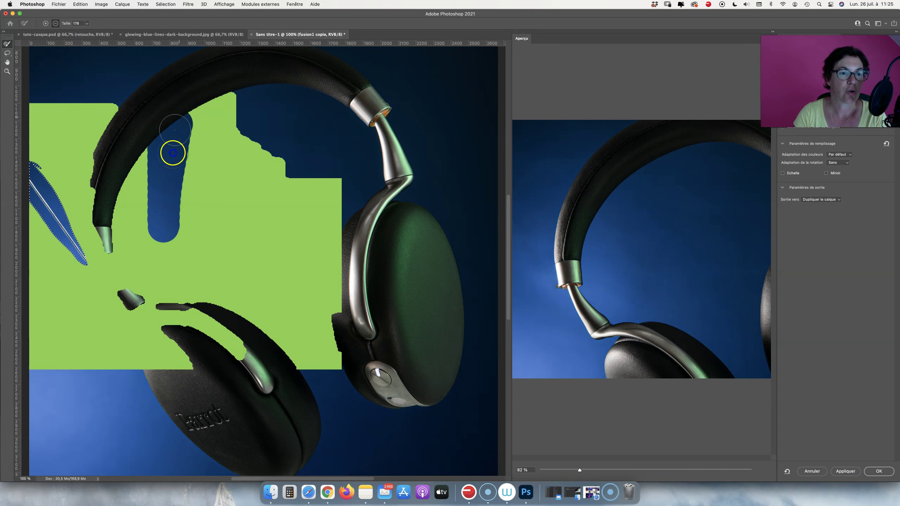
pyautogui.moveTo(211, 121)
pyautogui.mouseDown()
pyautogui.moveTo(235, 325)
pyautogui.moveTo(291, 368)
pyautogui.moveTo(317, 230)
pyautogui.moveTo(225, 404)
pyautogui.moveTo(183, 279)
pyautogui.moveTo(138, 280)
pyautogui.moveTo(106, 324)
pyautogui.moveTo(170, 242)
pyautogui.moveTo(106, 117)
pyautogui.moveTo(103, 245)
pyautogui.moveTo(124, 212)
pyautogui.moveTo(113, 177)
pyautogui.moveTo(121, 184)
pyautogui.moveTo(106, 226)
pyautogui.moveTo(117, 197)
pyautogui.moveTo(125, 249)
pyautogui.moveTo(128, 75)
pyautogui.moveTo(135, 108)
pyautogui.mouseUp()
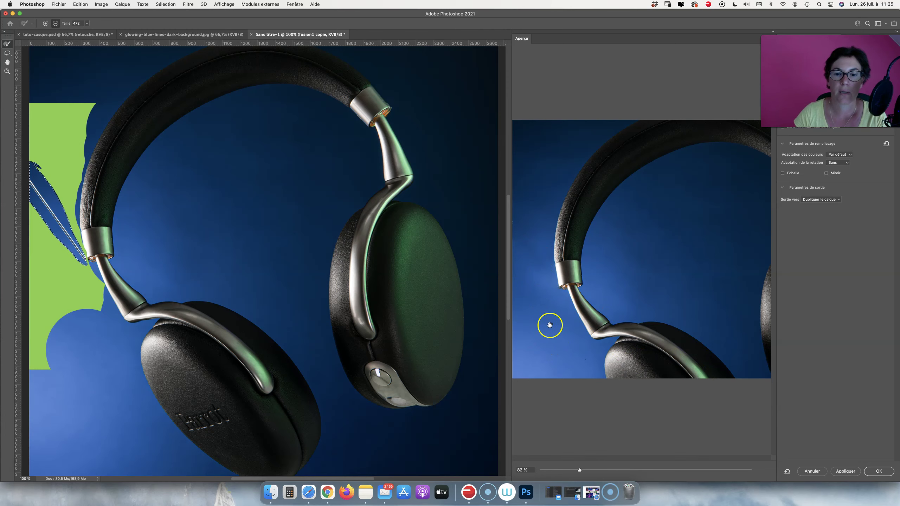
pyautogui.moveTo(76, 372); pyautogui.dragTo(42, 351)
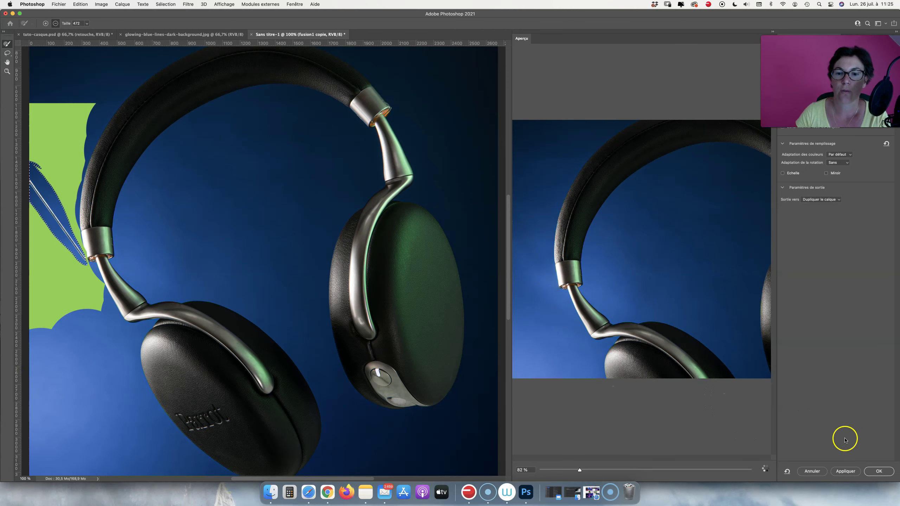
pyautogui.click(869, 472)
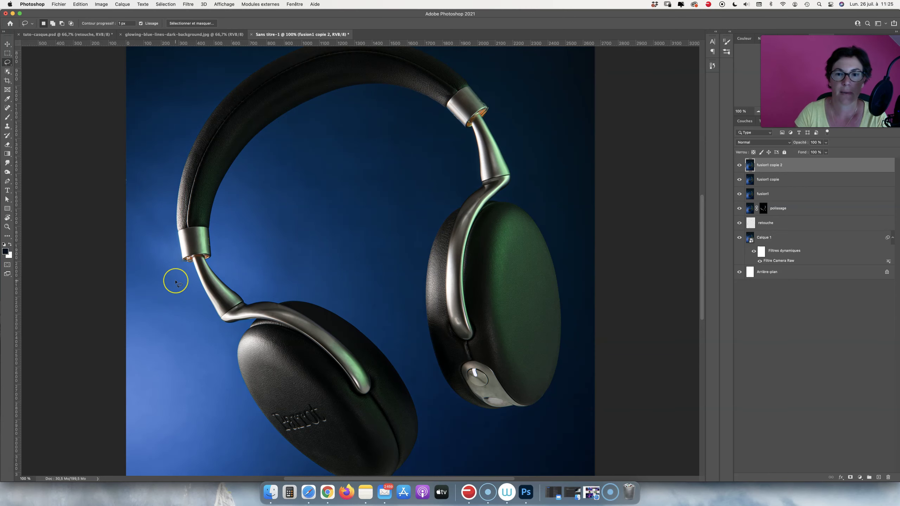
# Step: Zoom in and spot-heal two dark specks in the blue background beside the earcup
pyautogui.press('super+plus')
pyautogui.press('super+plus')
pyautogui.press('super+plus')
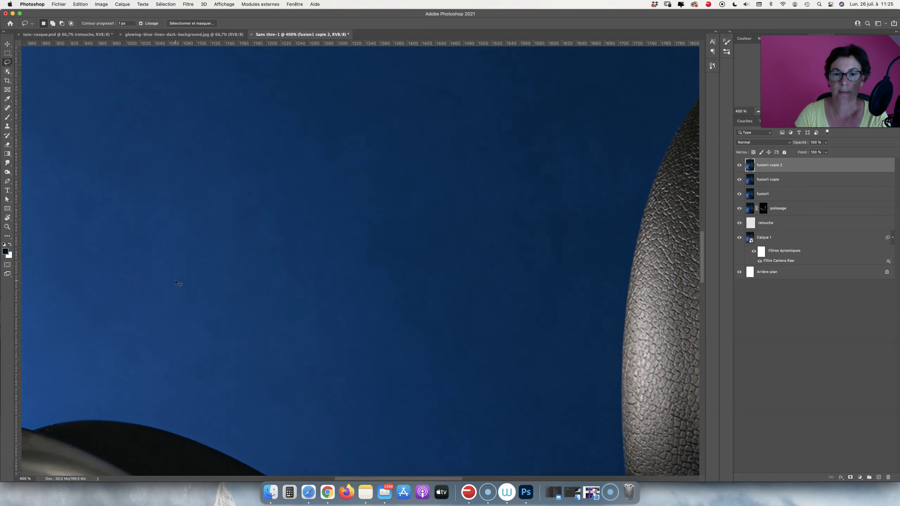
pyautogui.moveTo(511, 196); pyautogui.dragTo(354, 363)
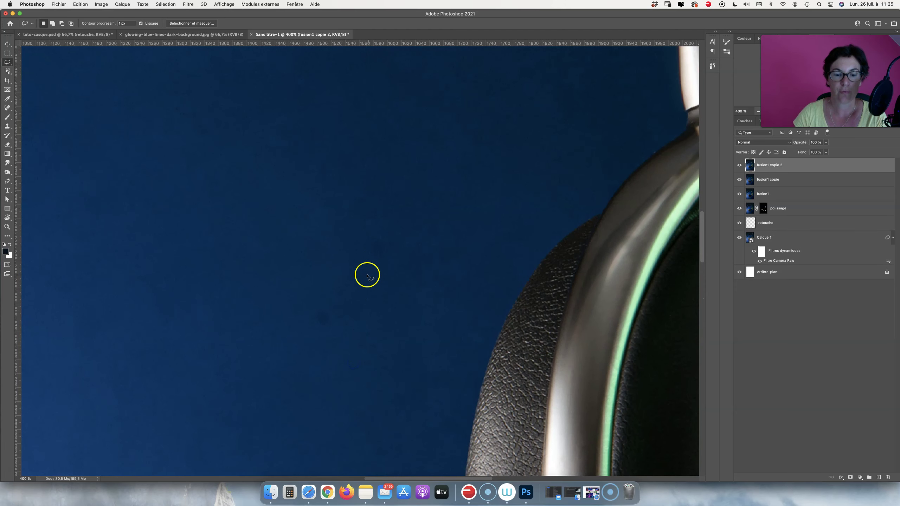
pyautogui.press('j')
pyautogui.moveTo(338, 294); pyautogui.dragTo(352, 296)
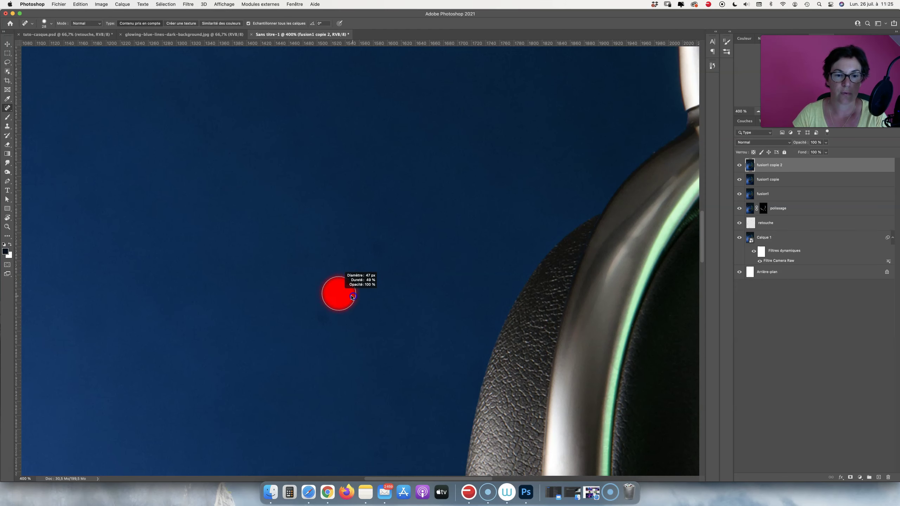
pyautogui.click(312, 318)
pyautogui.click(378, 249)
# Step: Move to the metal headband joint and switch to the Clone Stamp at higher zoom
pyautogui.moveTo(465, 237)
pyautogui.mouseDown()
pyautogui.moveTo(342, 318)
pyautogui.moveTo(247, 364)
pyautogui.mouseUp()
pyautogui.moveTo(330, 288); pyautogui.dragTo(248, 467)
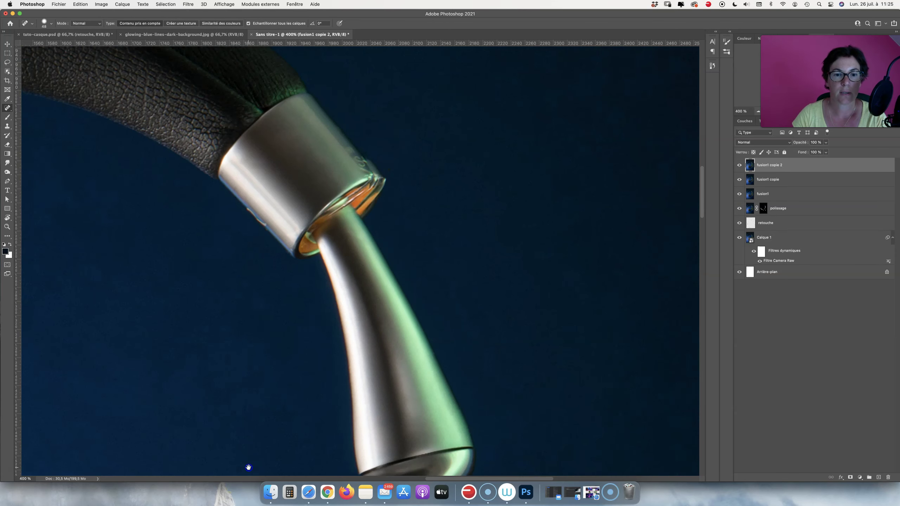
pyautogui.scroll(5, 248, 467)
pyautogui.hscroll(-3, 248, 467)
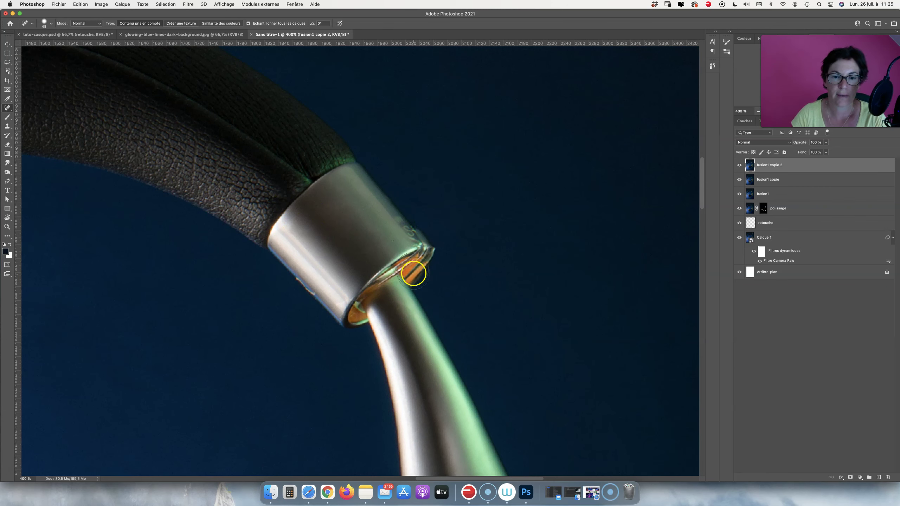
pyautogui.press('s')
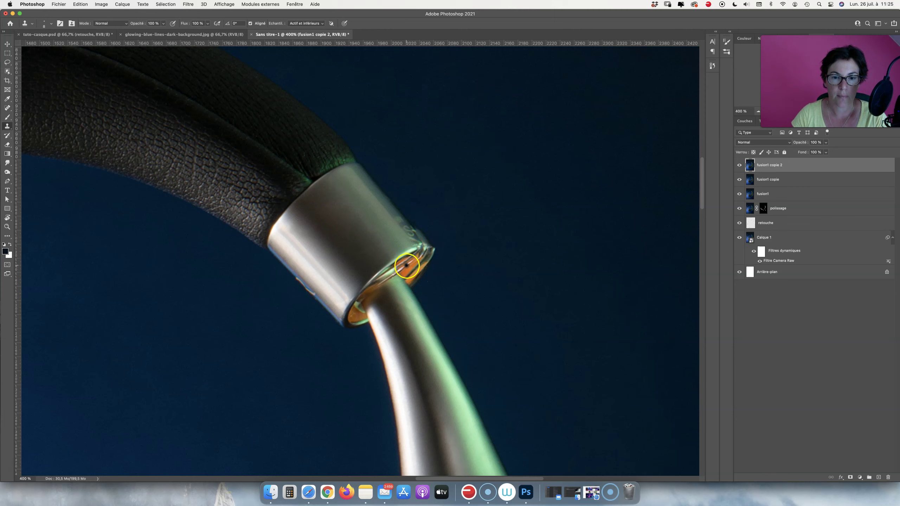
pyautogui.press('super+plus')
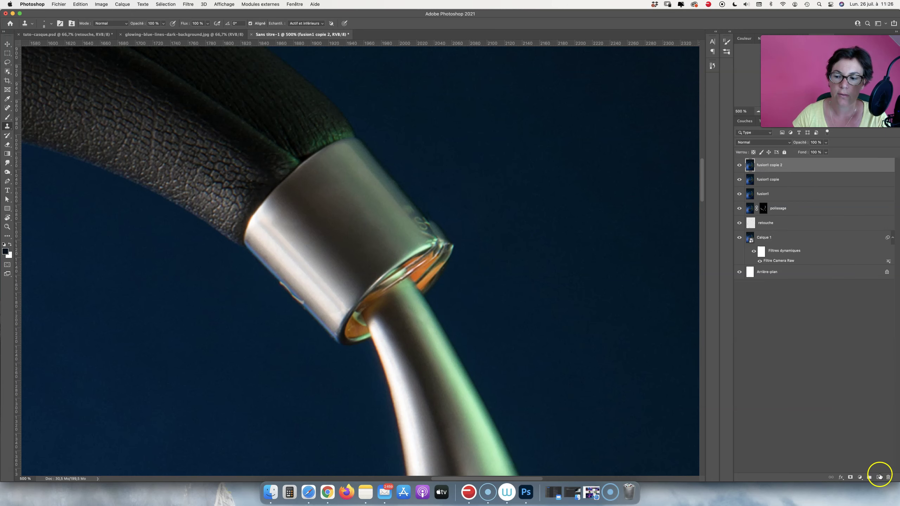
# Step: Add a new empty layer and clone over blemishes along the joint rim
pyautogui.click(879, 477)
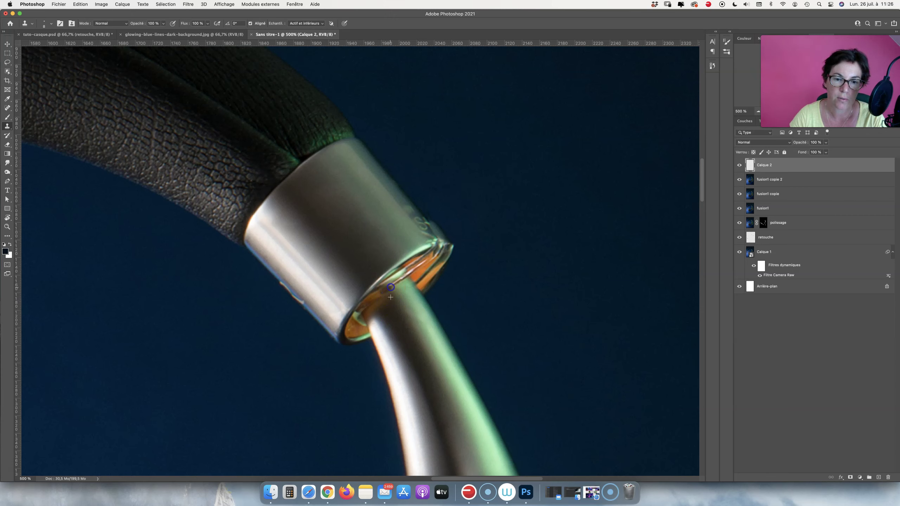
pyautogui.moveTo(406, 275); pyautogui.dragTo(372, 298)
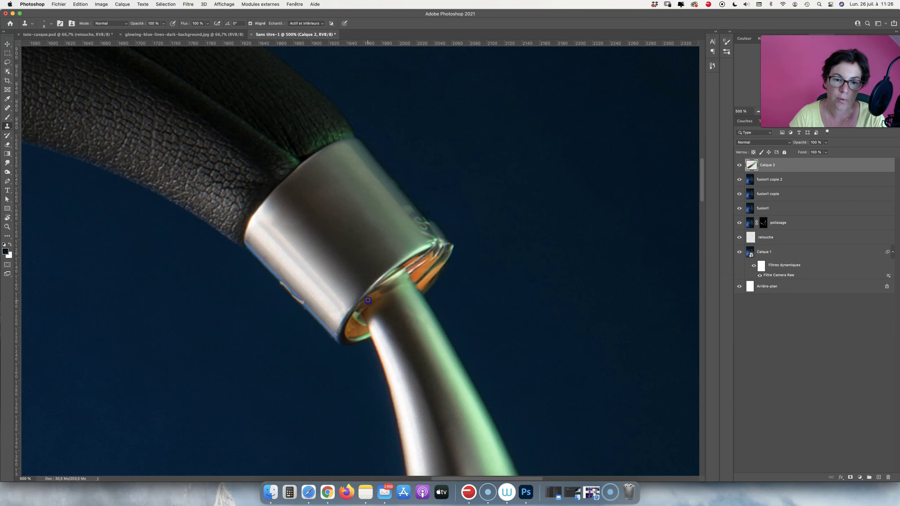
pyautogui.moveTo(412, 287); pyautogui.dragTo(385, 282)
# Step: Clone the orange rim at lowered opacity, then at full opacity with a smaller brush
pyautogui.rightClick(206, 125)
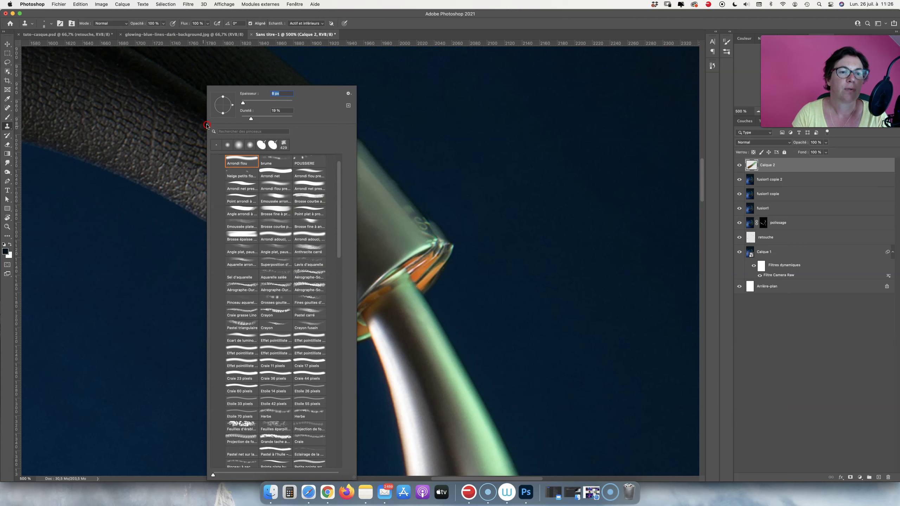
pyautogui.moveTo(163, 23); pyautogui.dragTo(154, 32)
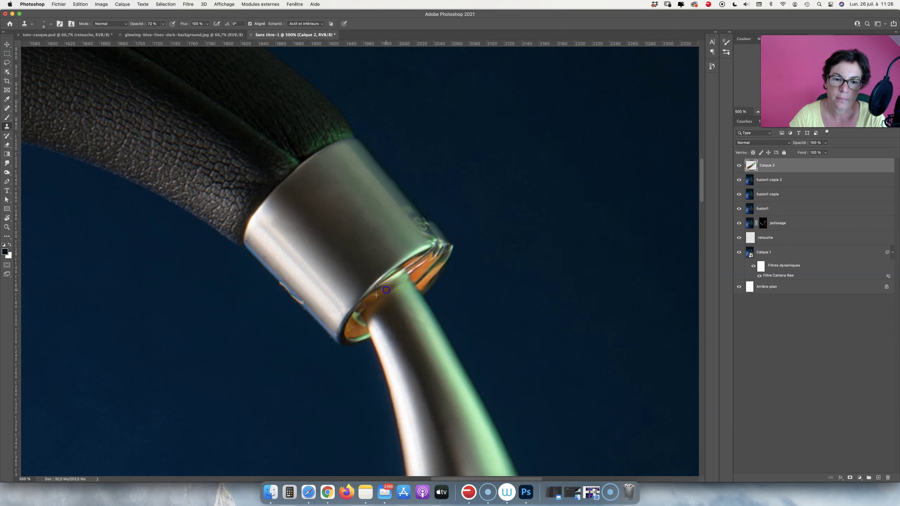
pyautogui.moveTo(394, 328); pyautogui.dragTo(418, 276)
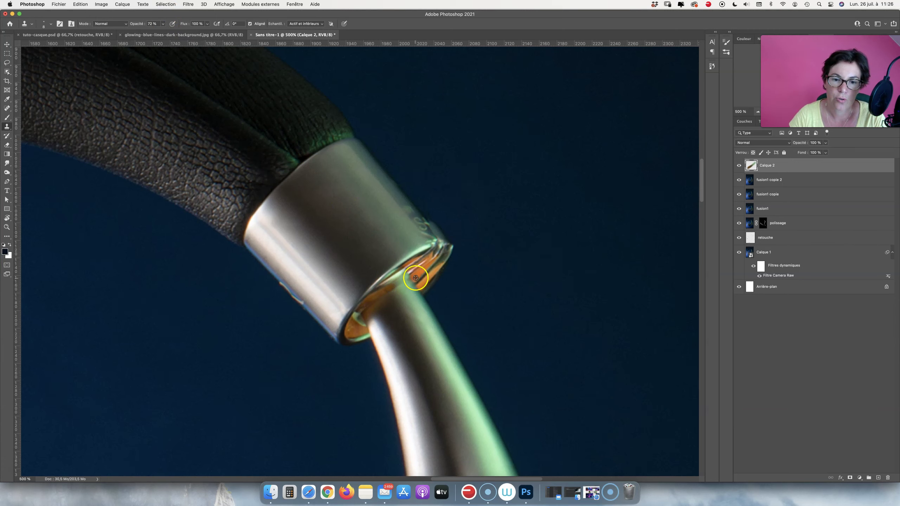
pyautogui.click(163, 24)
pyautogui.click(468, 245)
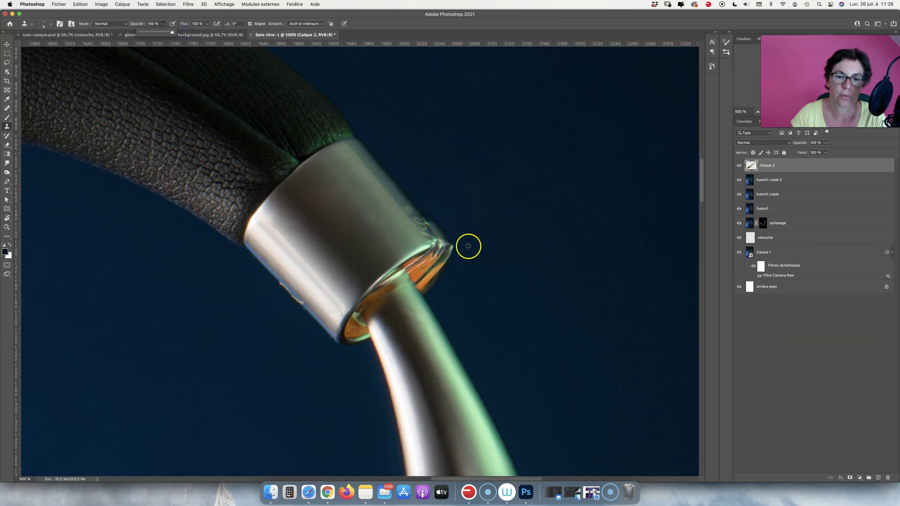
pyautogui.moveTo(419, 270); pyautogui.dragTo(415, 277)
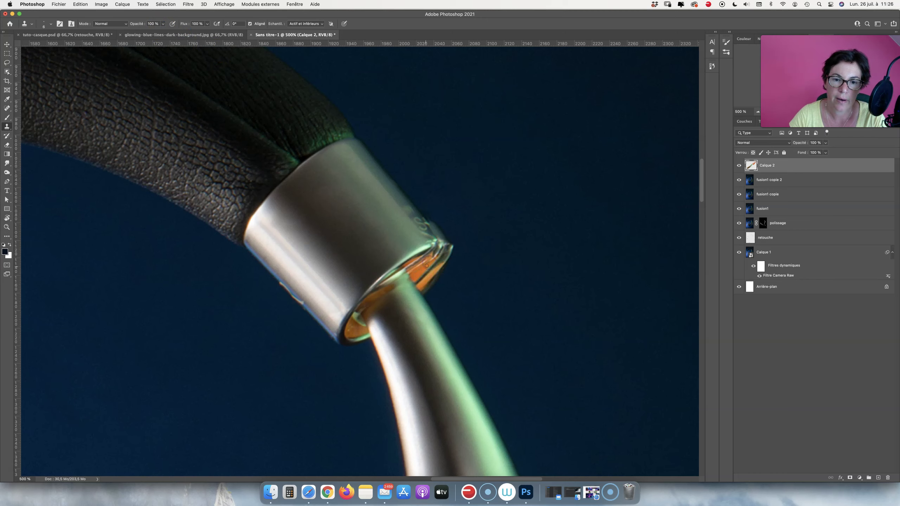
pyautogui.moveTo(420, 274); pyautogui.dragTo(415, 277)
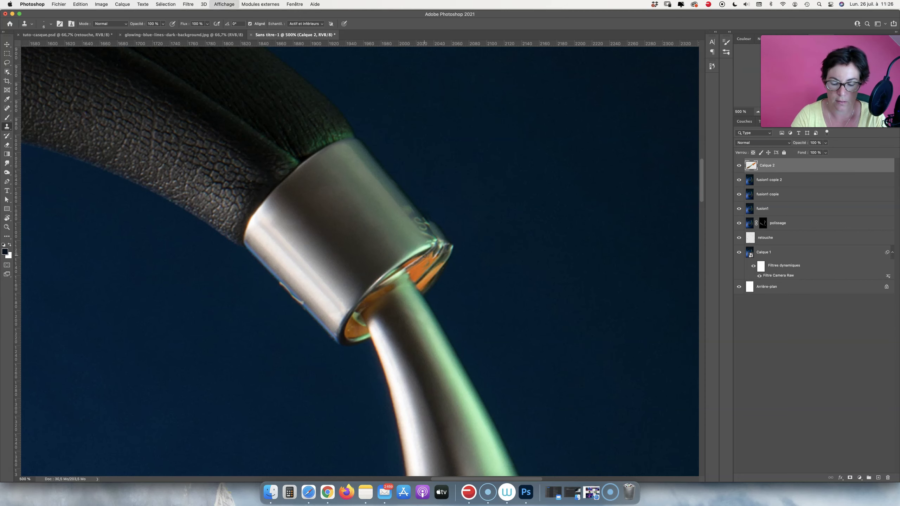
# Step: Zoom in, clone along the orange rim and pick a new clone source nearby
pyautogui.scroll(2, 425, 263)
pyautogui.scroll(1, 424, 256)
pyautogui.moveTo(484, 282); pyautogui.dragTo(454, 279)
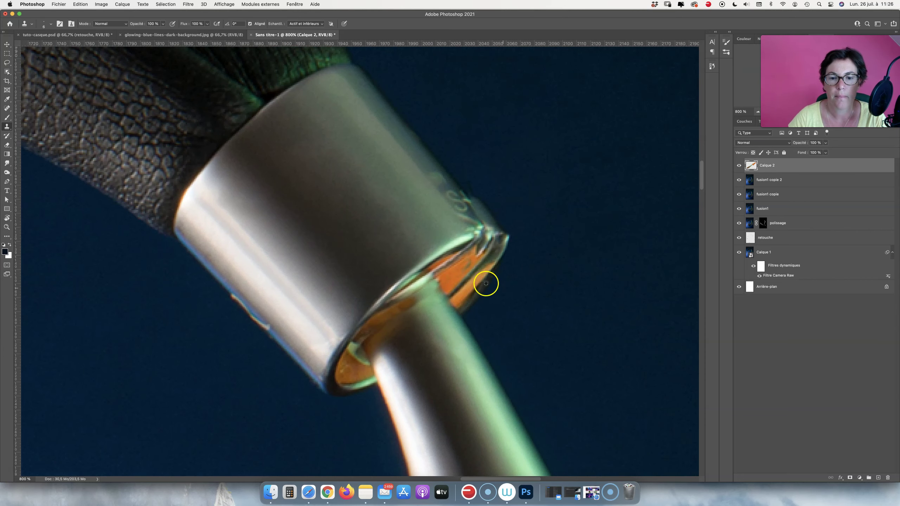
pyautogui.keyDown('alt'); pyautogui.click(467, 266); pyautogui.keyUp('alt')
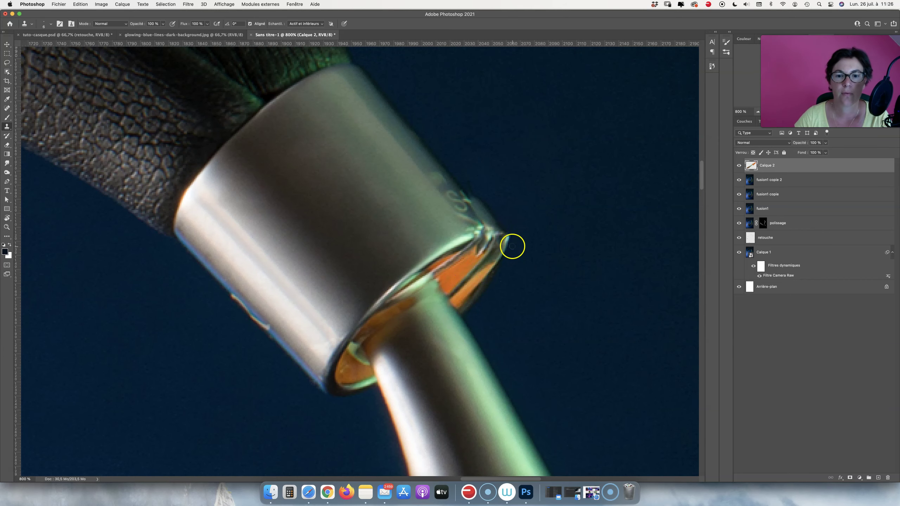
# Step: With a 10 px Clone Stamp, clone away the orange fringe along the tube edge
pyautogui.moveTo(468, 242); pyautogui.dragTo(399, 301)
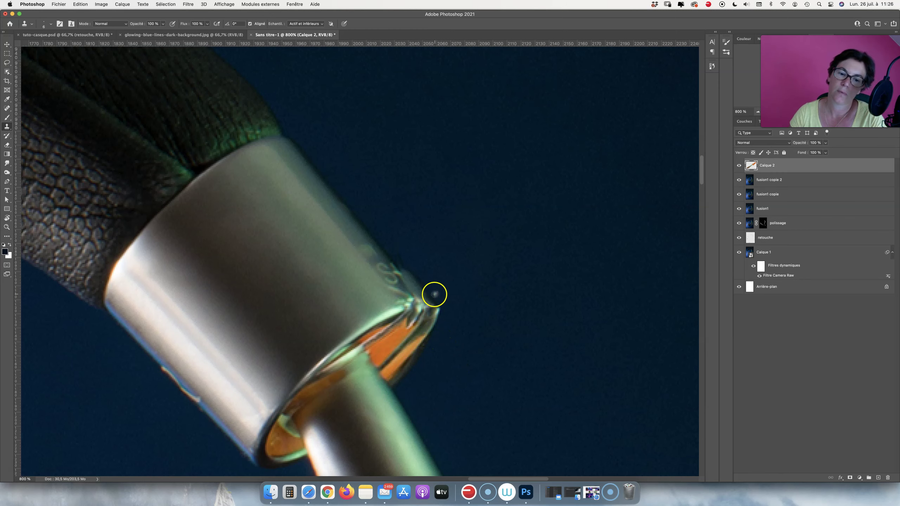
pyautogui.moveTo(264, 372); pyautogui.dragTo(416, 215)
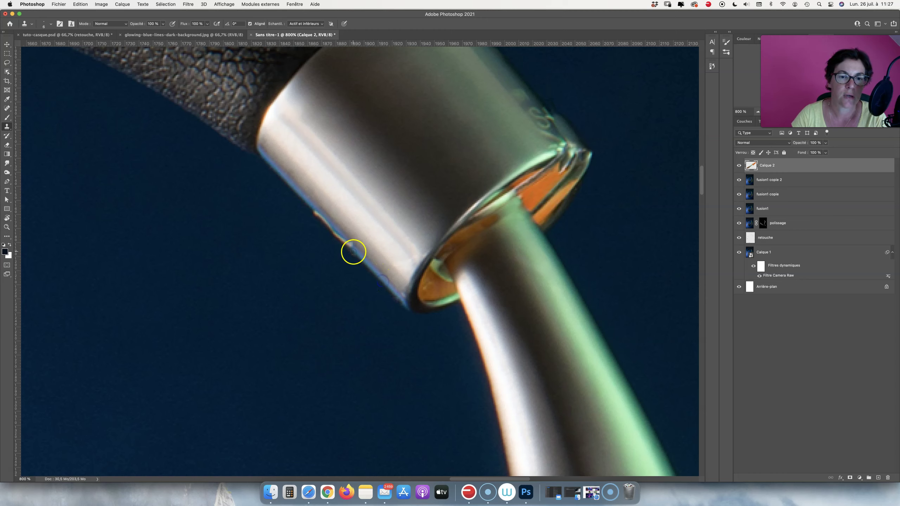
pyautogui.keyDown('ctrl'); pyautogui.keyDown('alt'); pyautogui.click(355, 252); pyautogui.keyUp('alt'); pyautogui.keyUp('ctrl')
pyautogui.moveTo(360, 252); pyautogui.dragTo(360, 252)
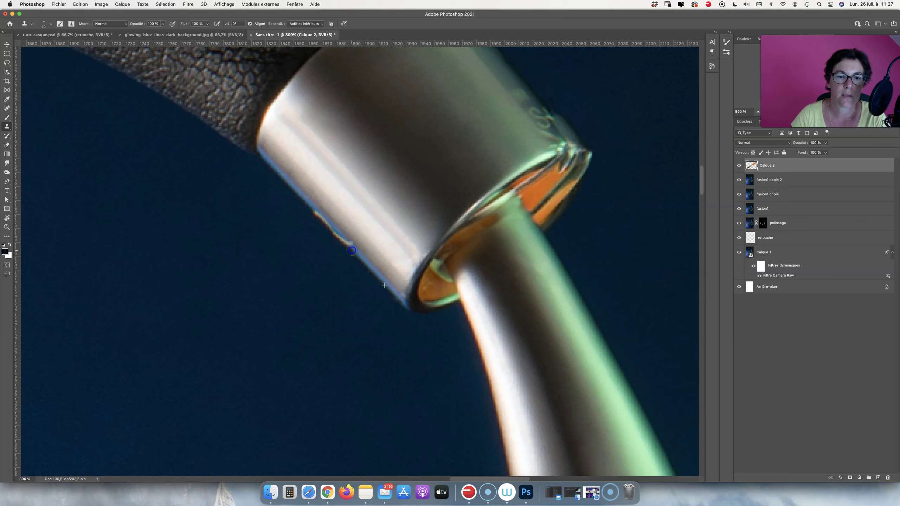
pyautogui.click(313, 207)
pyautogui.moveTo(314, 213); pyautogui.dragTo(346, 249)
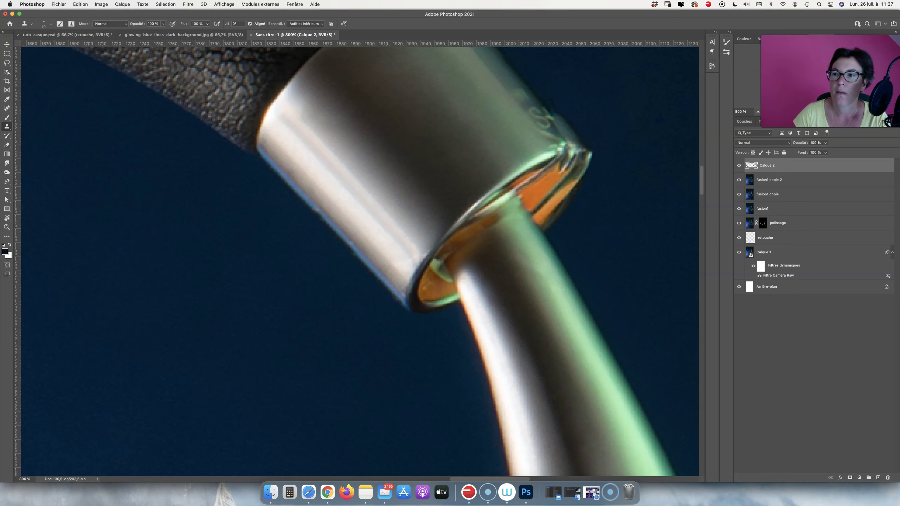
pyautogui.moveTo(824, 64)
pyautogui.mouseDown()
pyautogui.moveTo(812, 77)
pyautogui.moveTo(813, 98)
pyautogui.mouseUp()
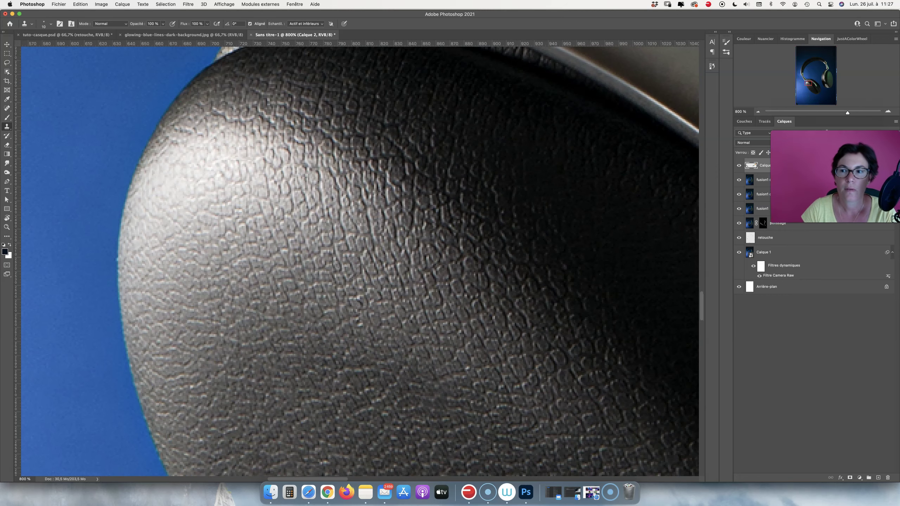
# Step: Navigate to the metal connector where the headband arm enters the collar, zoomed to 800%
pyautogui.moveTo(849, 113); pyautogui.dragTo(839, 116)
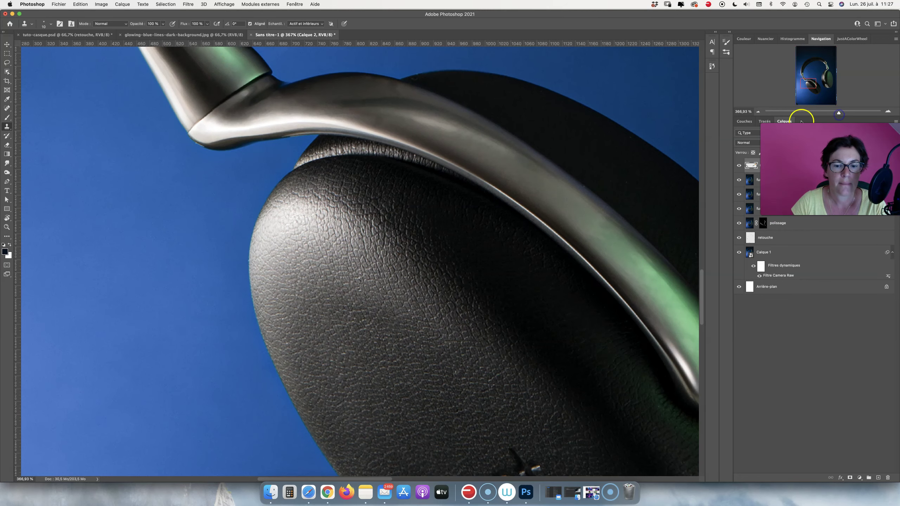
pyautogui.moveTo(420, 362)
pyautogui.mouseDown()
pyautogui.moveTo(384, 191)
pyautogui.moveTo(361, 401)
pyautogui.mouseUp()
pyautogui.moveTo(244, 217); pyautogui.dragTo(315, 337)
pyautogui.moveTo(259, 233); pyautogui.dragTo(398, 390)
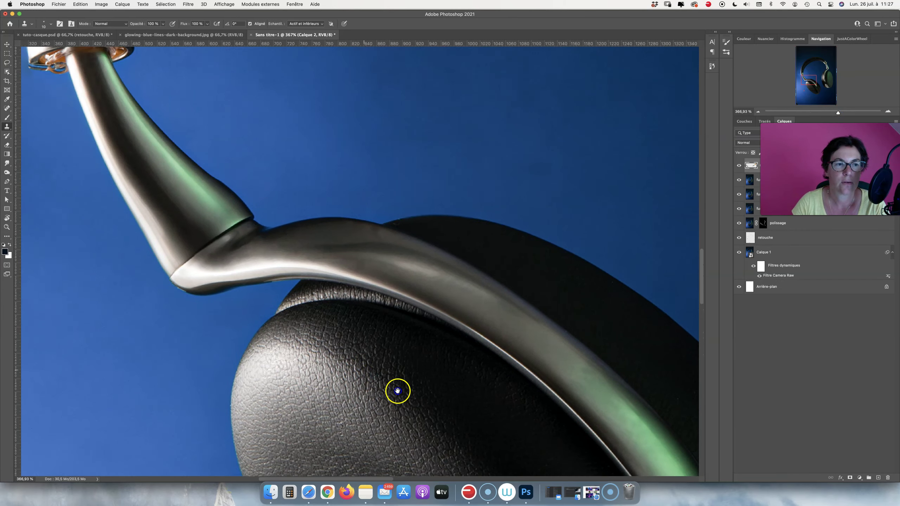
pyautogui.moveTo(91, 120); pyautogui.dragTo(368, 311)
pyautogui.moveTo(340, 248); pyautogui.dragTo(350, 284)
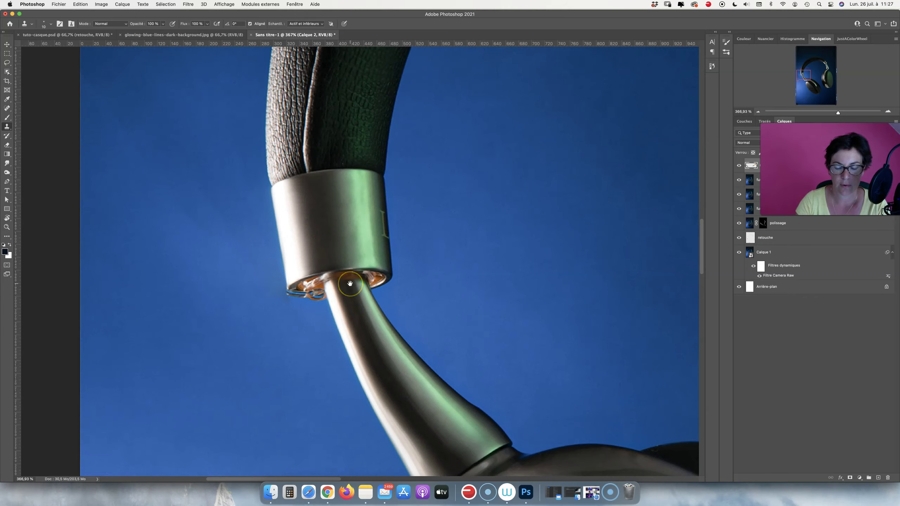
pyautogui.scroll(2, 350, 284)
pyautogui.scroll(2, 349, 284)
pyautogui.scroll(2, 350, 284)
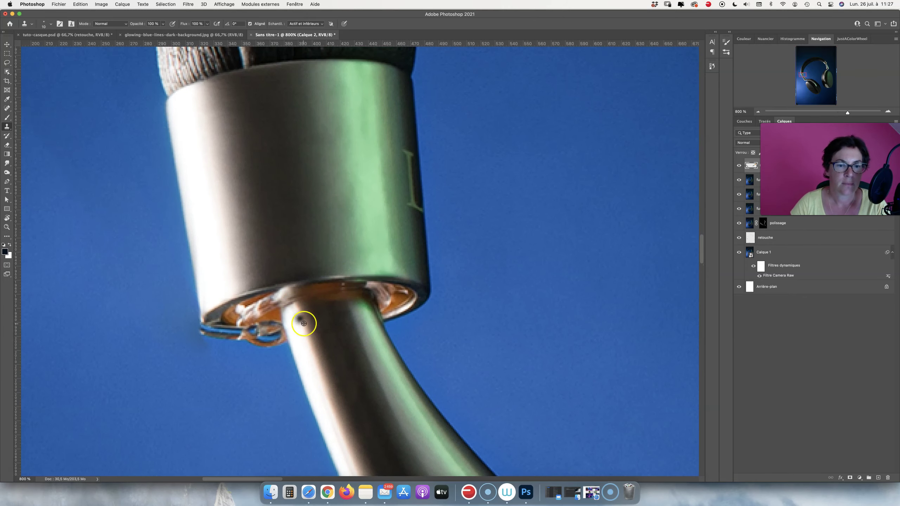
# Step: Clone clean metal over the orange rim bits at the collar with a slightly larger brush
pyautogui.moveTo(291, 323); pyautogui.dragTo(298, 324)
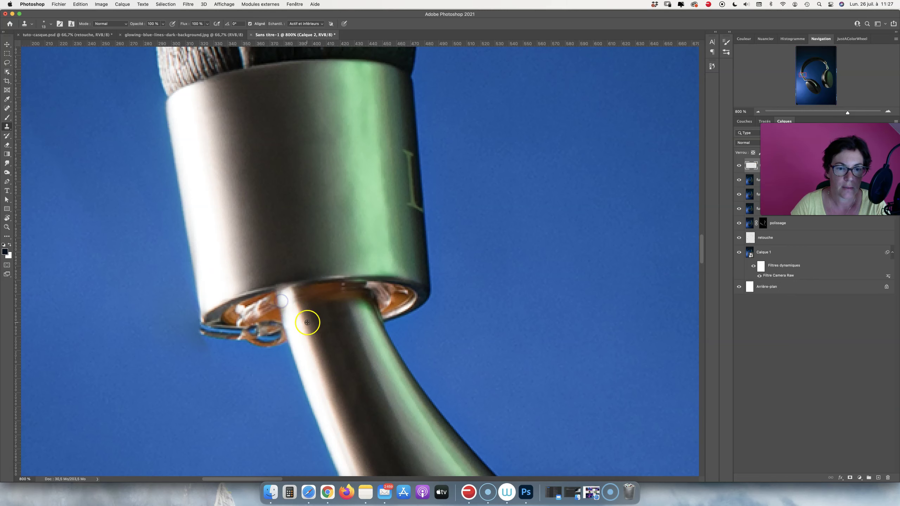
pyautogui.moveTo(318, 291)
pyautogui.mouseDown()
pyautogui.moveTo(357, 303)
pyautogui.moveTo(395, 295)
pyautogui.mouseUp()
pyautogui.keyDown('alt'); pyautogui.click(235, 314); pyautogui.keyUp('alt')
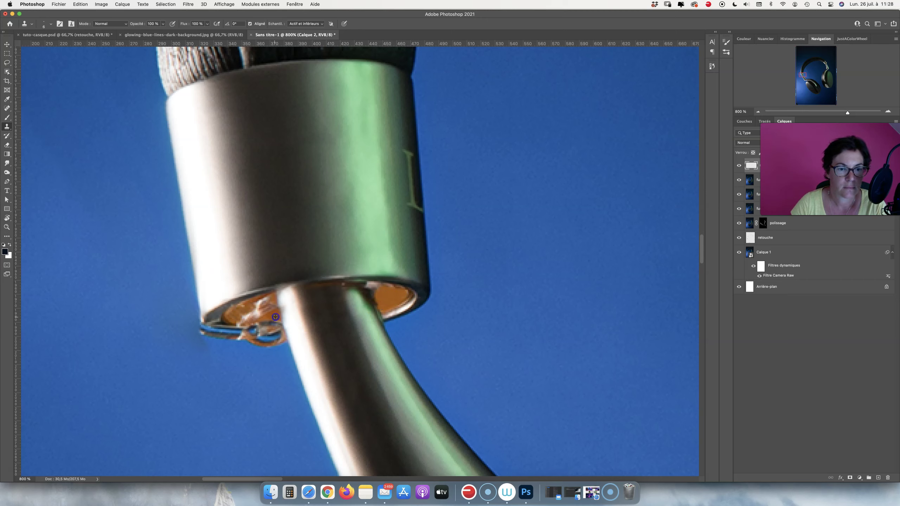
pyautogui.press('r')
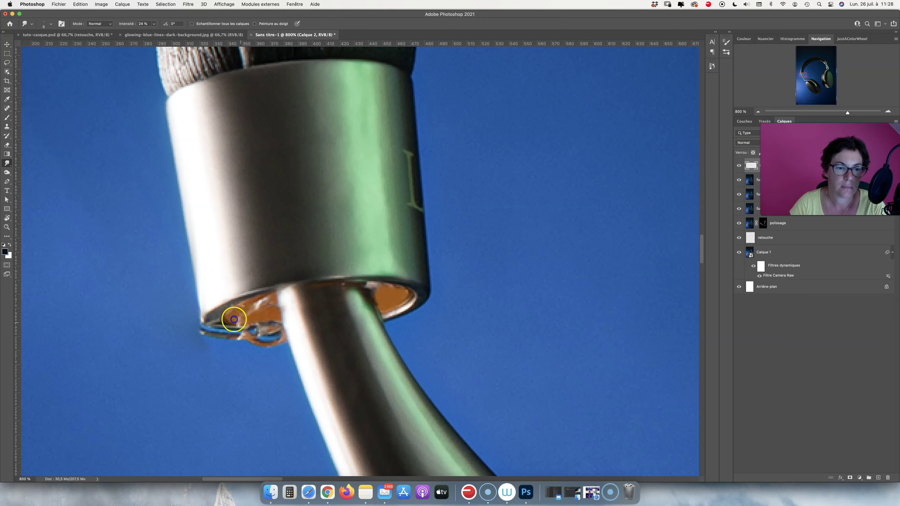
pyautogui.press('s')
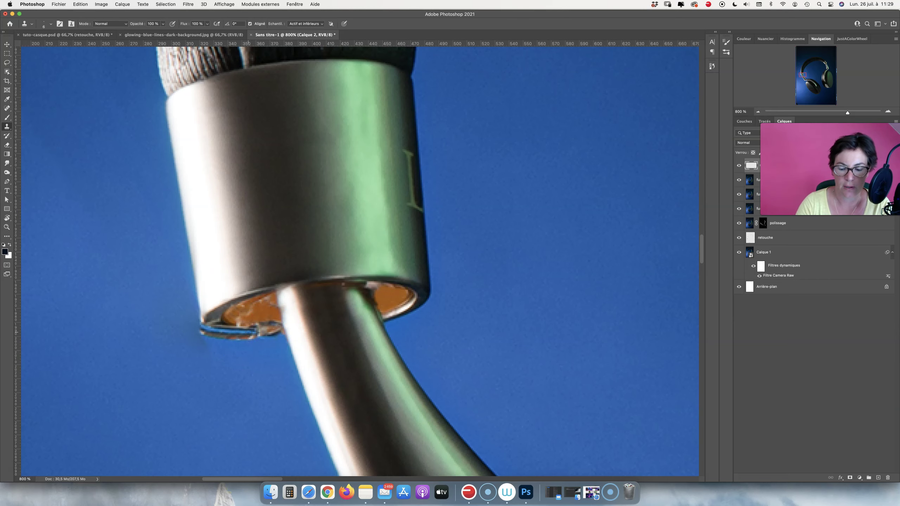
pyautogui.press('super+minus')
pyautogui.press('super+minus')
pyautogui.press('super+minus')
pyautogui.press('super+minus')
pyautogui.press('super+minus')
pyautogui.press('super+minus')
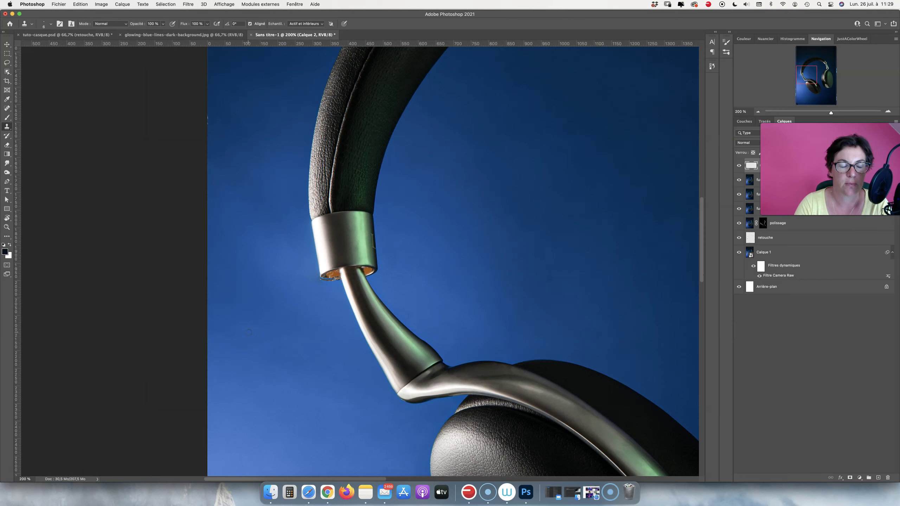
pyautogui.press('super+minus')
pyautogui.press('super+minus')
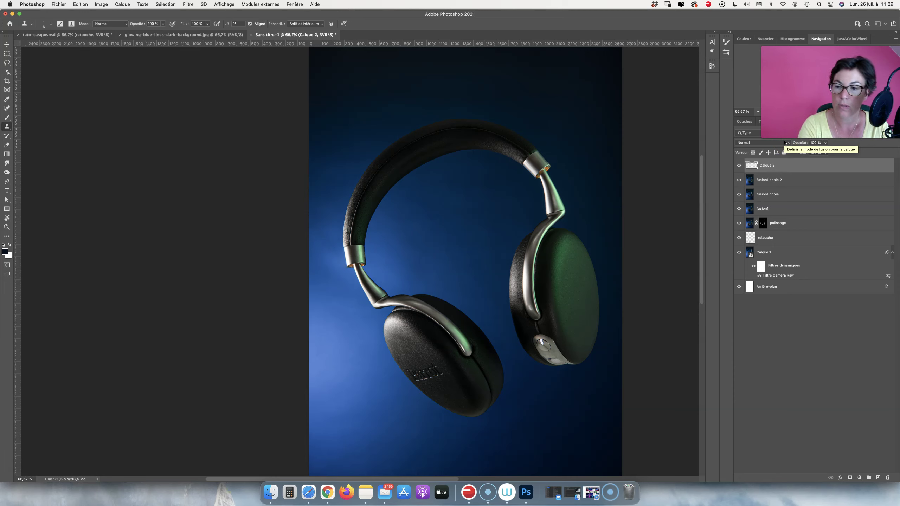
# Step: Stamp visible layers into a new top layer named fusion2 and view at 100%
pyautogui.press('super+alt+shift+e')
pyautogui.doubleClick(765, 165)
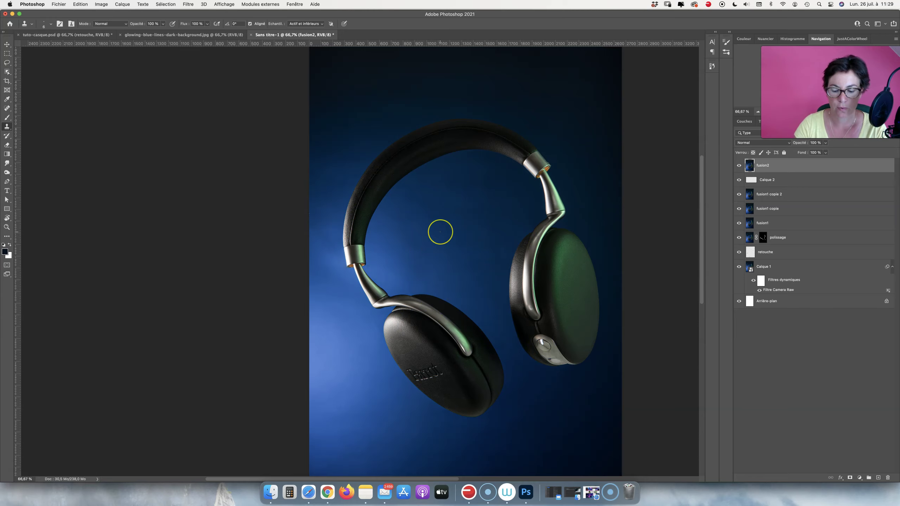
pyautogui.press('super+plus')
pyautogui.moveTo(460, 269); pyautogui.dragTo(340, 243)
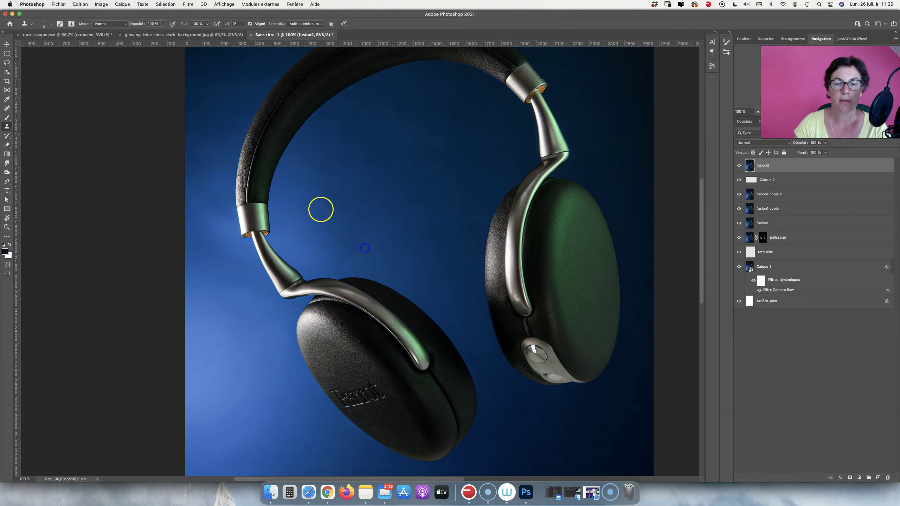
# Step: Use Color Range with the Highlights (Tons clairs) preset at tolerance 24 to select the brightest highlights
pyautogui.click(165, 4)
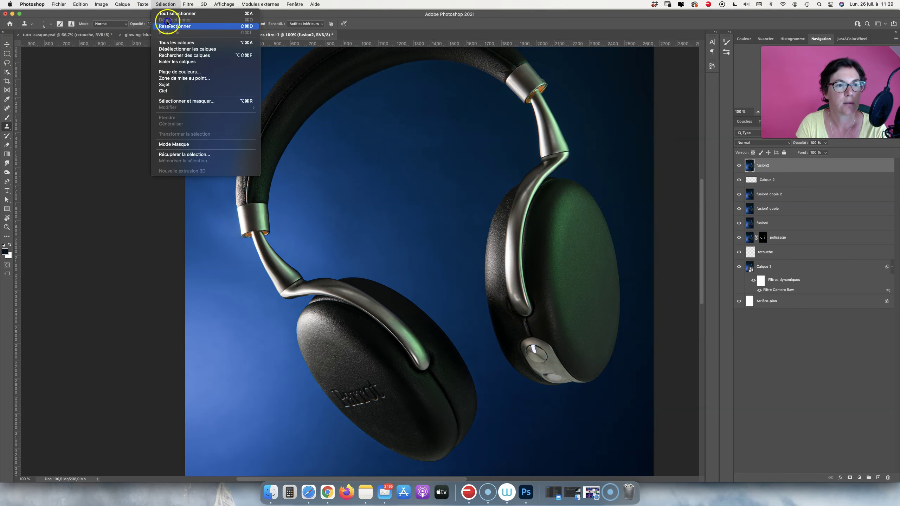
pyautogui.click(187, 72)
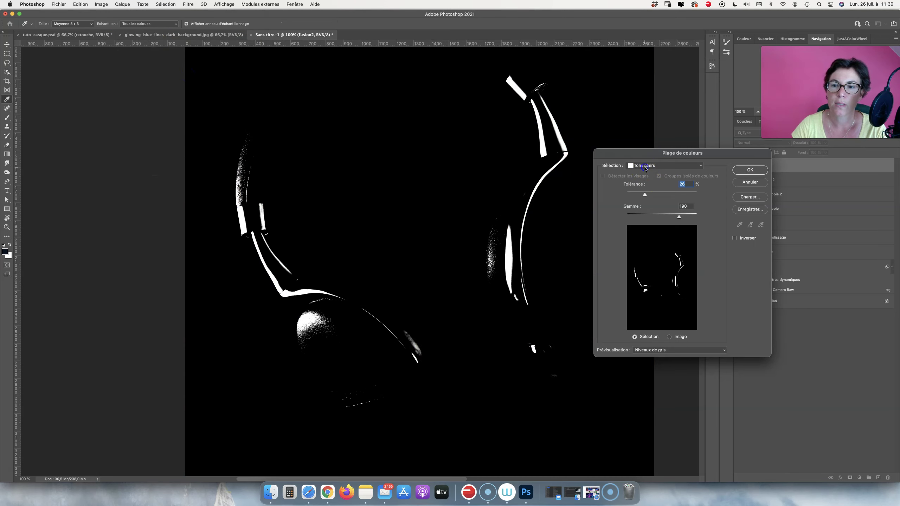
pyautogui.click(646, 166)
pyautogui.click(644, 165)
pyautogui.click(645, 194)
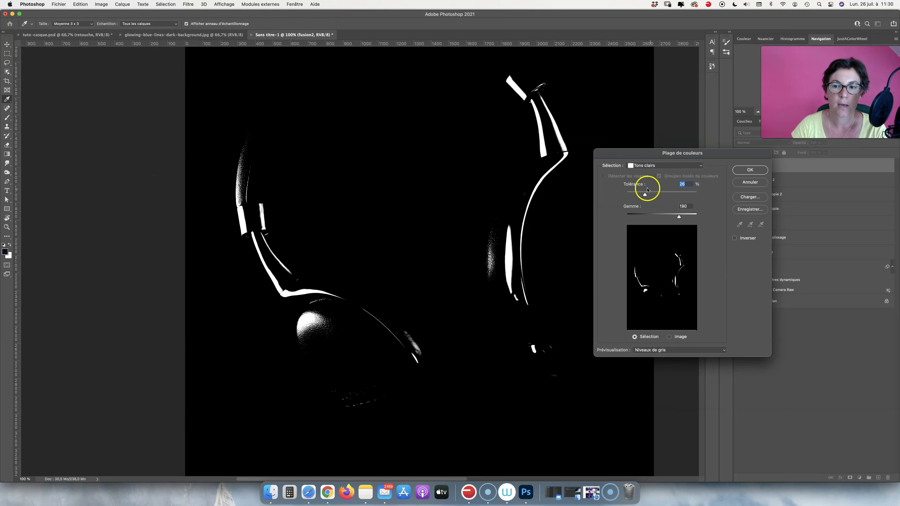
pyautogui.moveTo(650, 195); pyautogui.dragTo(662, 195)
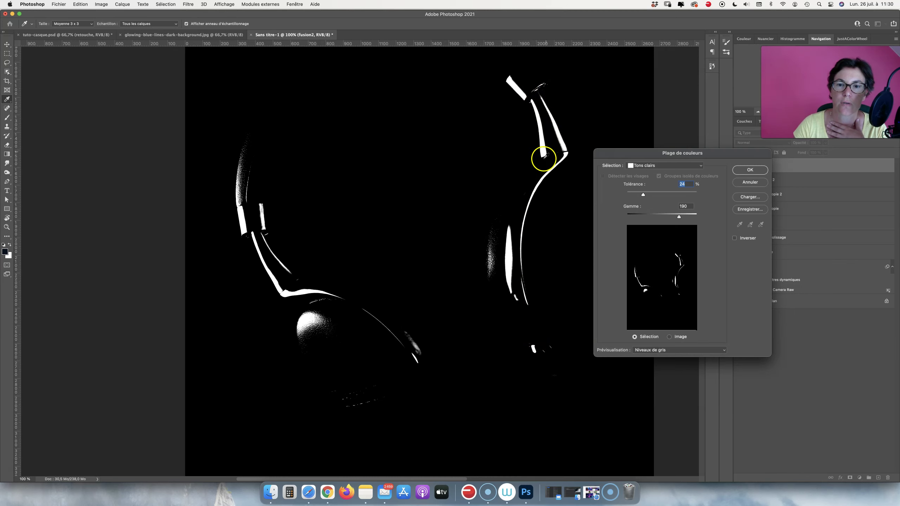
pyautogui.click(757, 172)
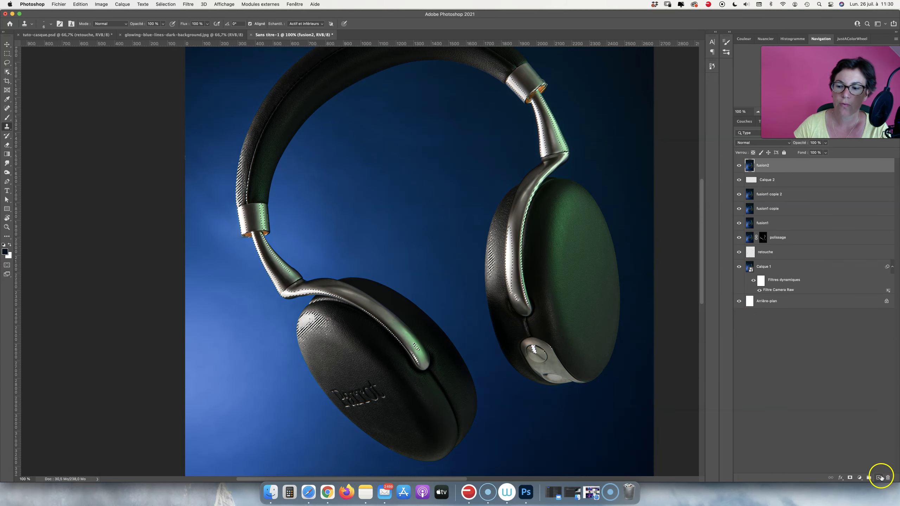
# Step: Add a new layer above fusion2, deselect, and name it 'hautes lumieres'
pyautogui.click(879, 478)
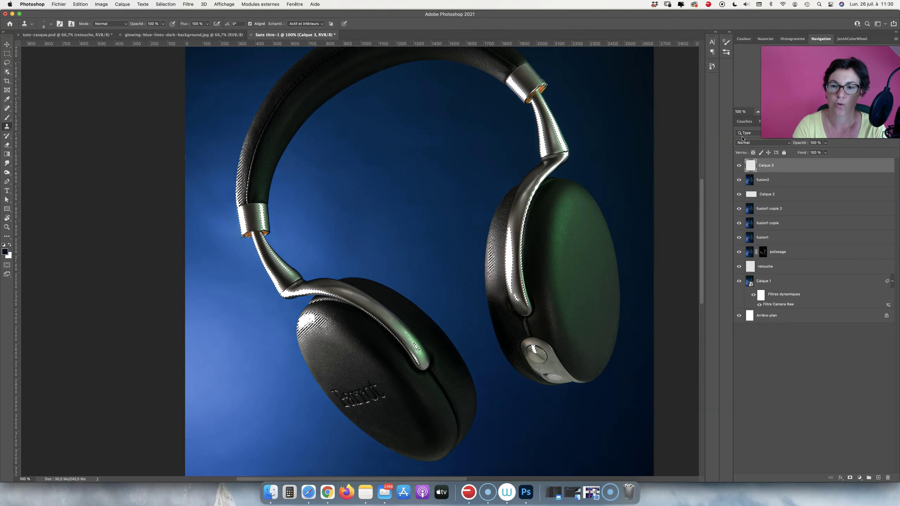
pyautogui.keyDown('super'); pyautogui.click(748, 166); pyautogui.keyUp('super')
pyautogui.click(742, 166)
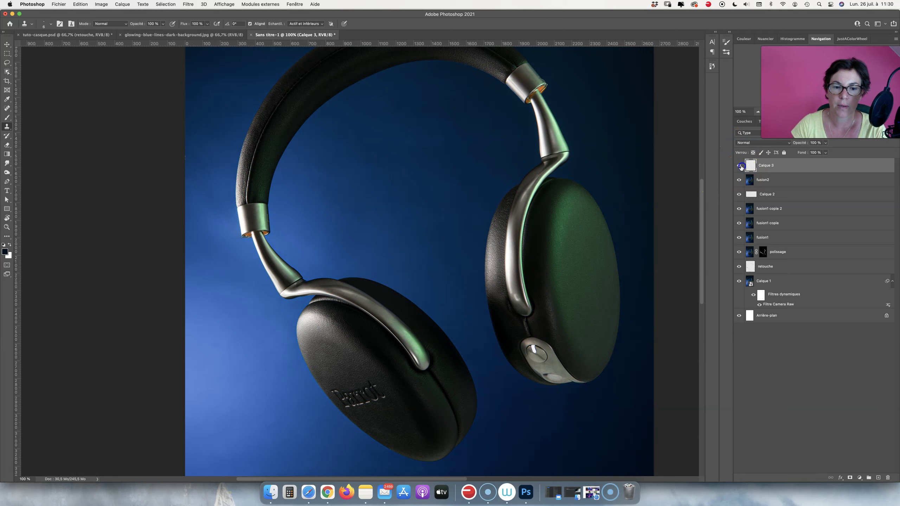
pyautogui.write('hautes lum')
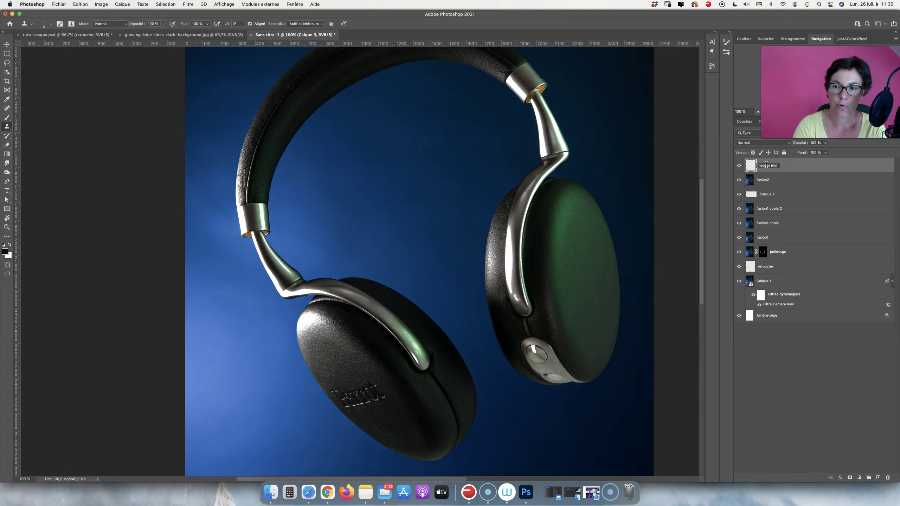
pyautogui.write('ieres')
pyautogui.press('Return')
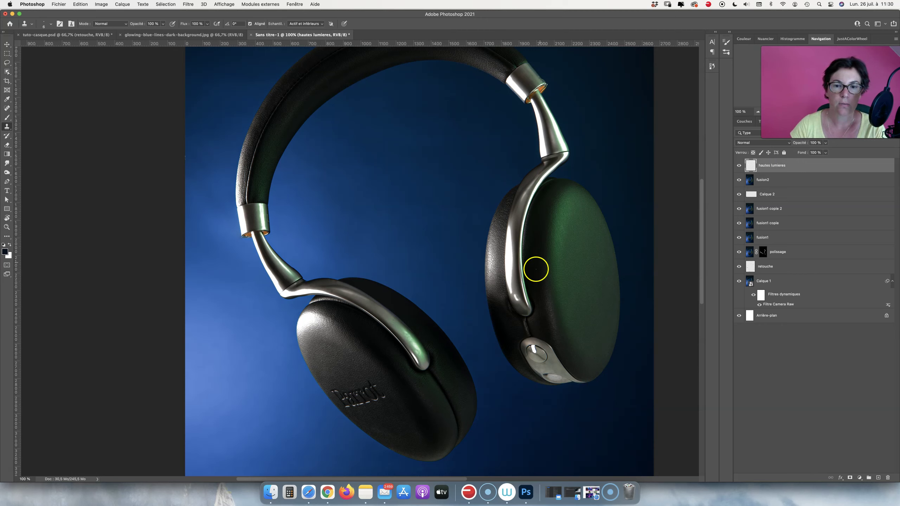
# Step: Compare the image with and without the hautes lumieres layer and lower its opacity to about 60%
pyautogui.click(738, 166)
pyautogui.click(739, 166)
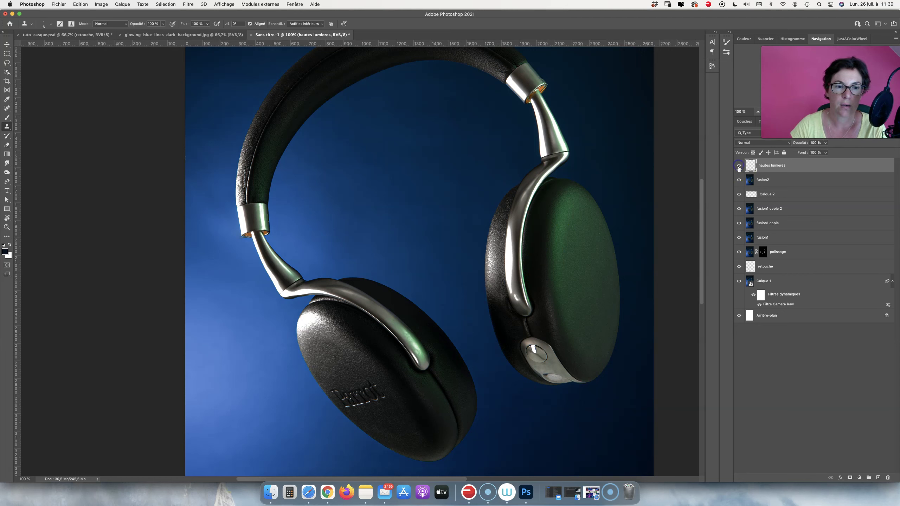
pyautogui.click(825, 142)
pyautogui.moveTo(813, 152); pyautogui.dragTo(813, 151)
pyautogui.click(739, 165)
pyautogui.click(761, 143)
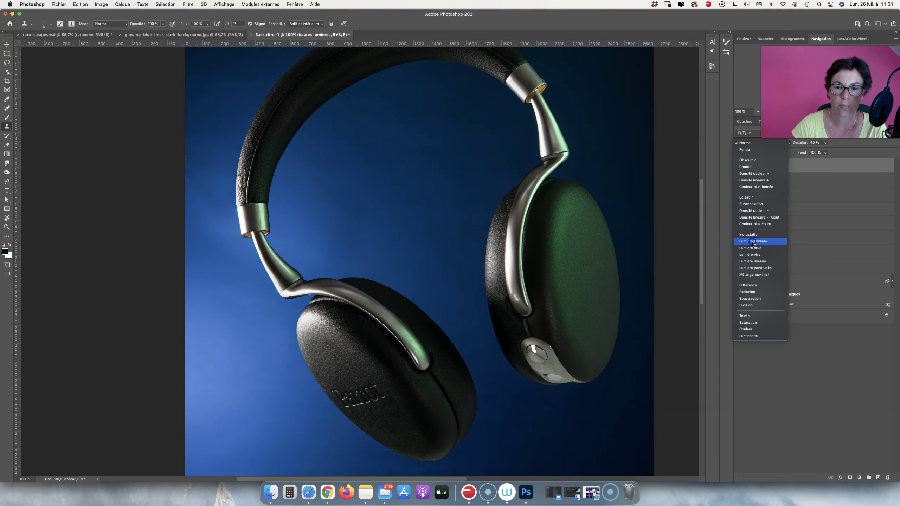
# Step: Try Incrustation blending, revert hautes lumieres to Normal, and reduce its opacity to 45%
pyautogui.click(751, 235)
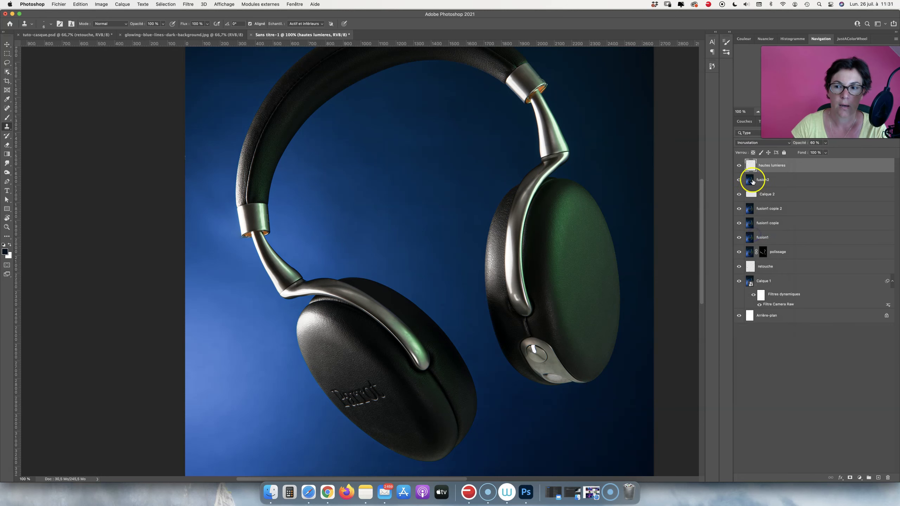
pyautogui.click(739, 165)
pyautogui.click(739, 165)
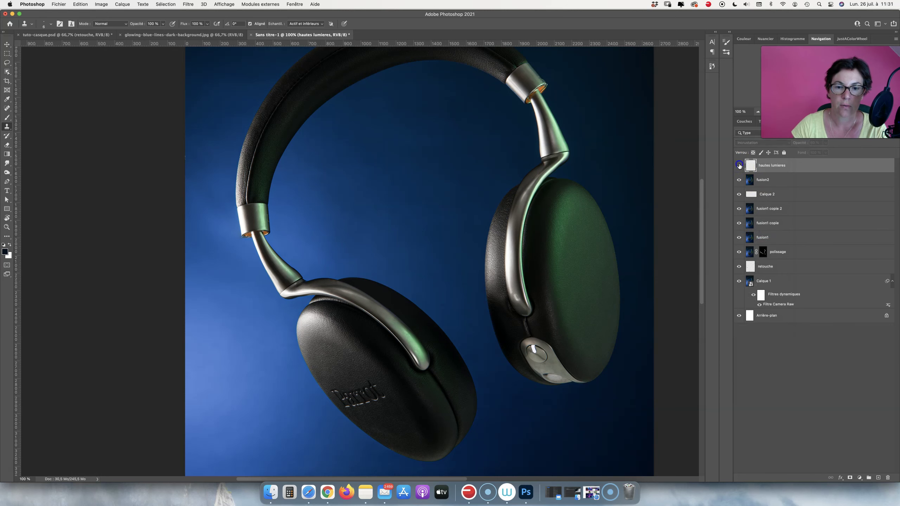
pyautogui.click(739, 165)
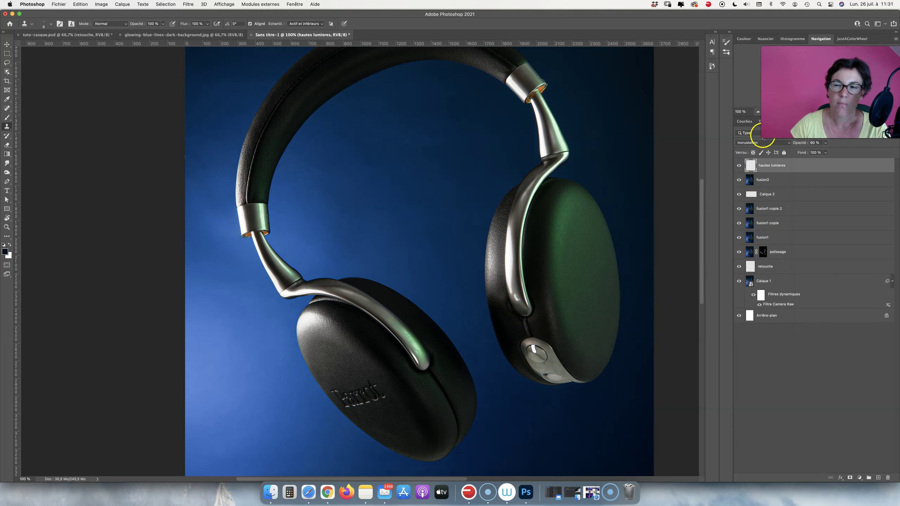
pyautogui.click(755, 142)
pyautogui.click(747, 51)
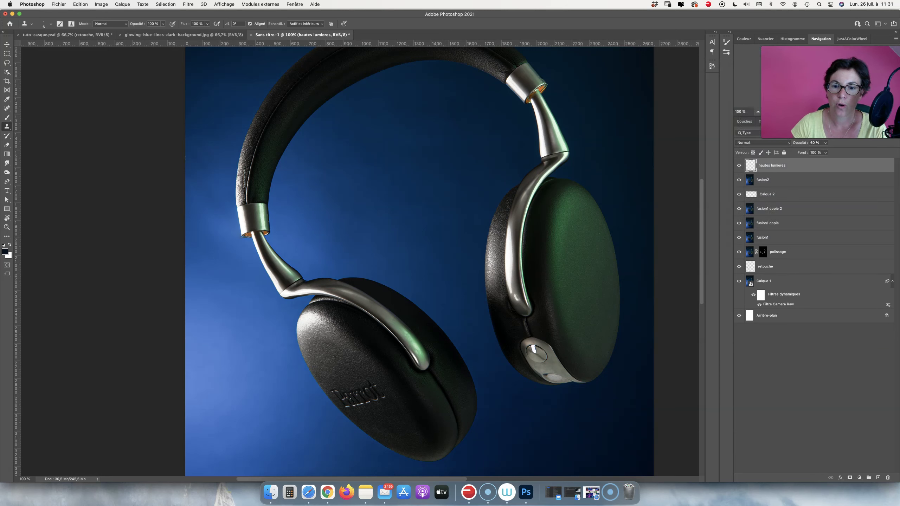
pyautogui.click(739, 165)
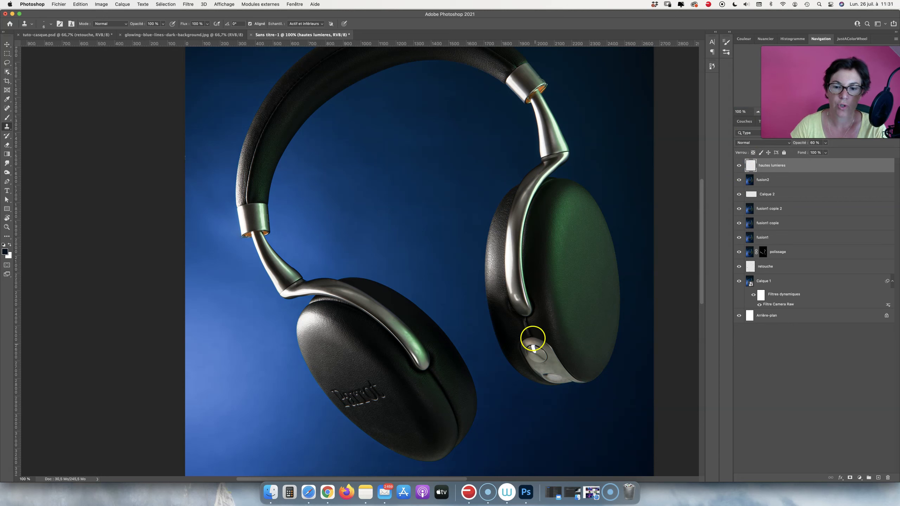
pyautogui.click(825, 142)
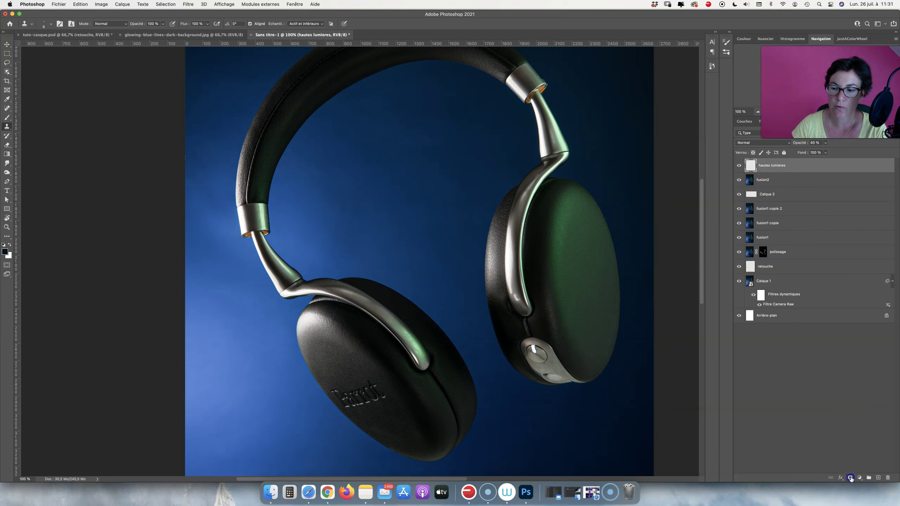
# Step: Add a layer mask to hautes lumieres and set the Brush opacity to 37%
pyautogui.click(849, 477)
pyautogui.press('b')
pyautogui.click(164, 23)
pyautogui.moveTo(165, 32); pyautogui.dragTo(143, 32)
# Step: Softly paint the mask near the earcup button, then zoom in on the left headband
pyautogui.moveTo(258, 226)
pyautogui.mouseDown()
pyautogui.moveTo(315, 321)
pyautogui.moveTo(289, 342)
pyautogui.mouseUp()
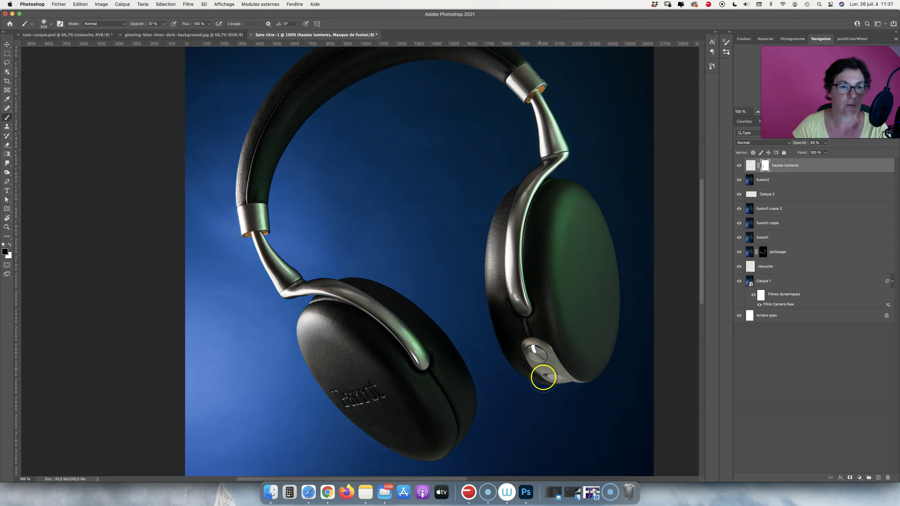
pyautogui.moveTo(543, 373); pyautogui.dragTo(495, 378)
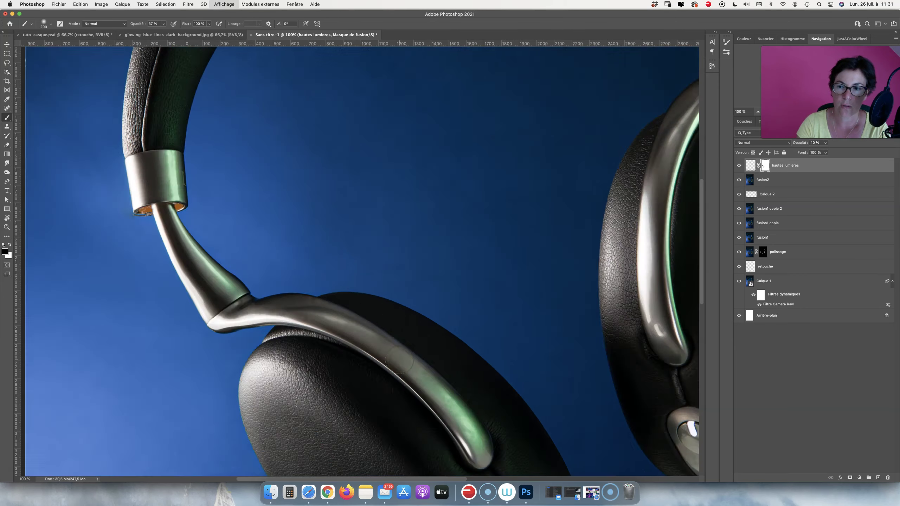
pyautogui.press('super+plus')
pyautogui.press('super+plus')
pyautogui.moveTo(425, 398)
pyautogui.mouseDown()
pyautogui.moveTo(295, 389)
pyautogui.moveTo(317, 237)
pyautogui.mouseUp()
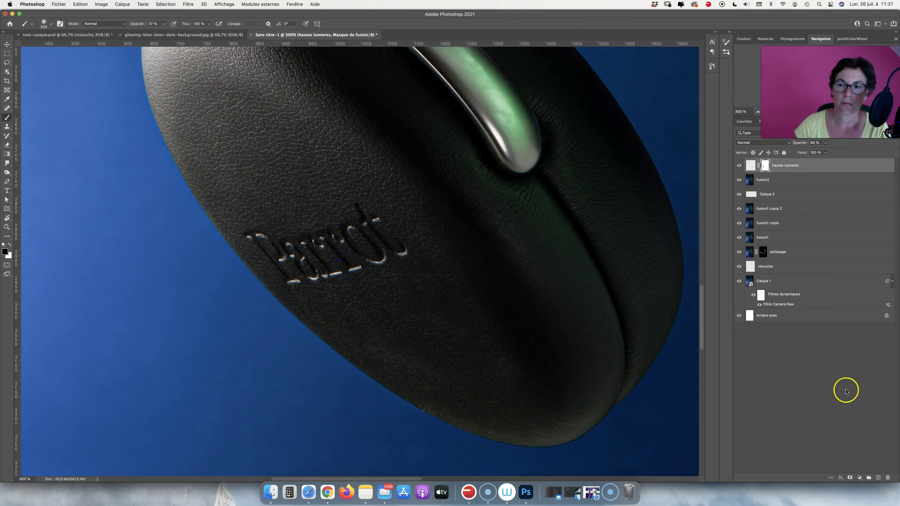
# Step: Add a new layer and set up a soft 5 px brush at 100% opacity painting white
pyautogui.click(878, 477)
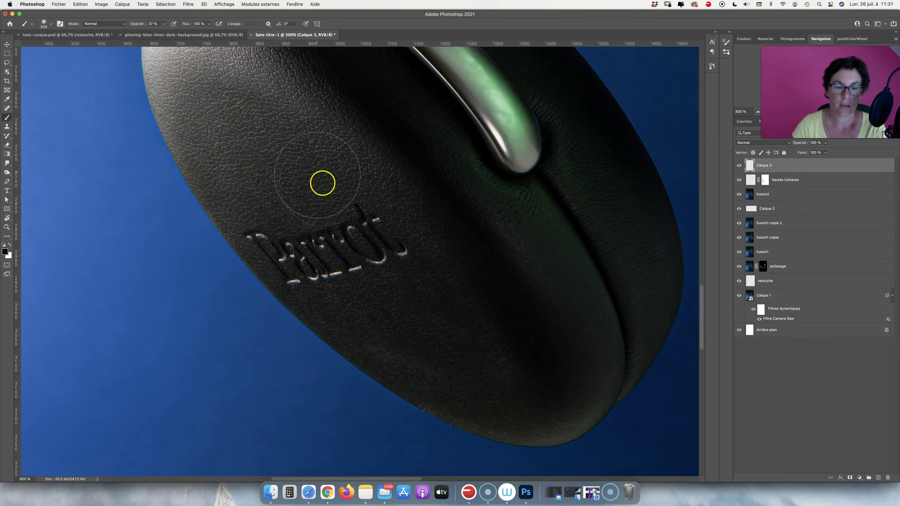
pyautogui.moveTo(298, 230); pyautogui.dragTo(196, 224)
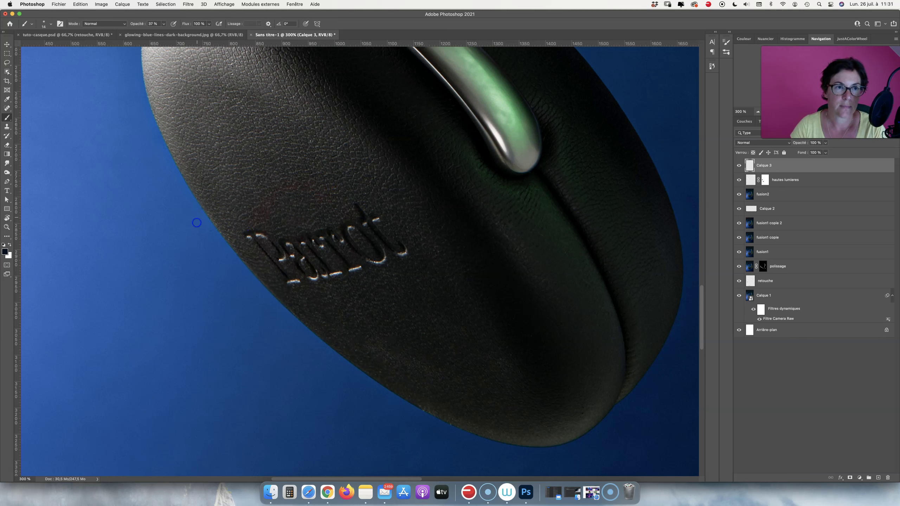
pyautogui.click(164, 23)
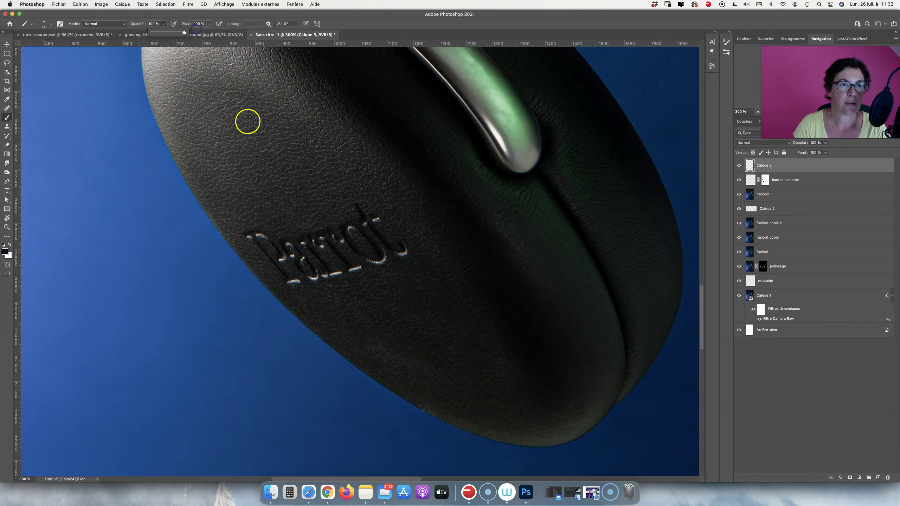
pyautogui.rightClick(292, 238)
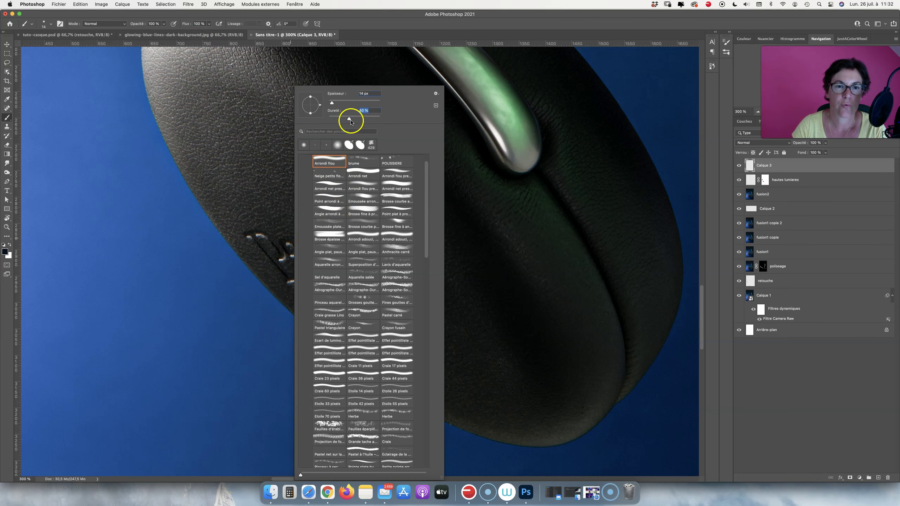
pyautogui.keyDown('ctrl'); pyautogui.keyDown('alt'); pyautogui.click(261, 233); pyautogui.keyUp('alt'); pyautogui.keyUp('ctrl')
pyautogui.moveTo(258, 232); pyautogui.dragTo(258, 232)
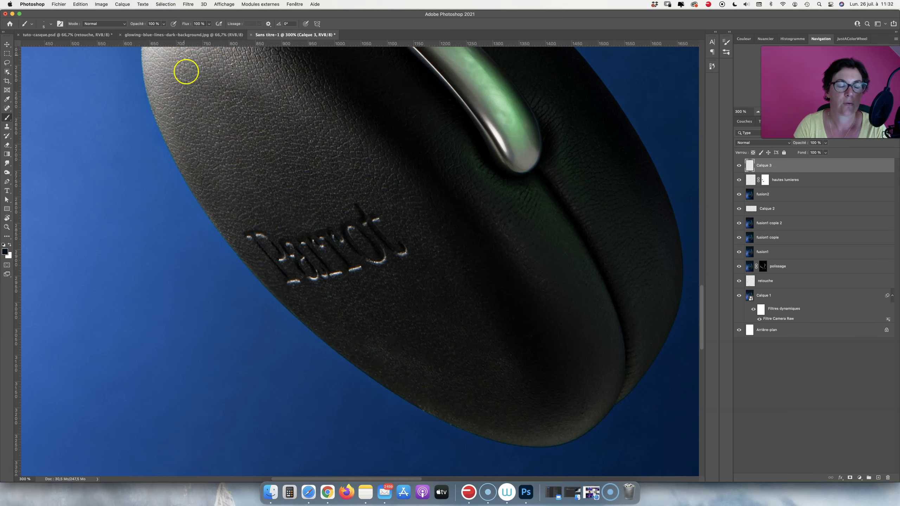
pyautogui.rightClick(201, 85)
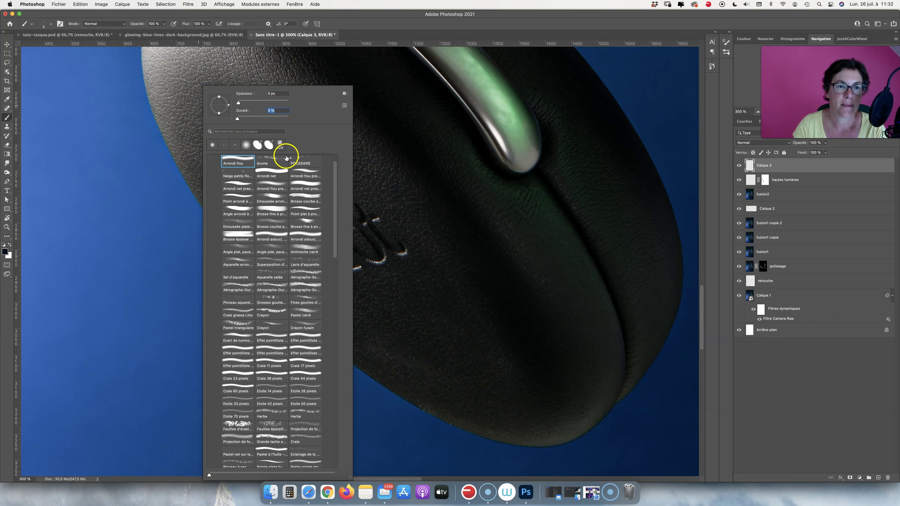
pyautogui.click(403, 254)
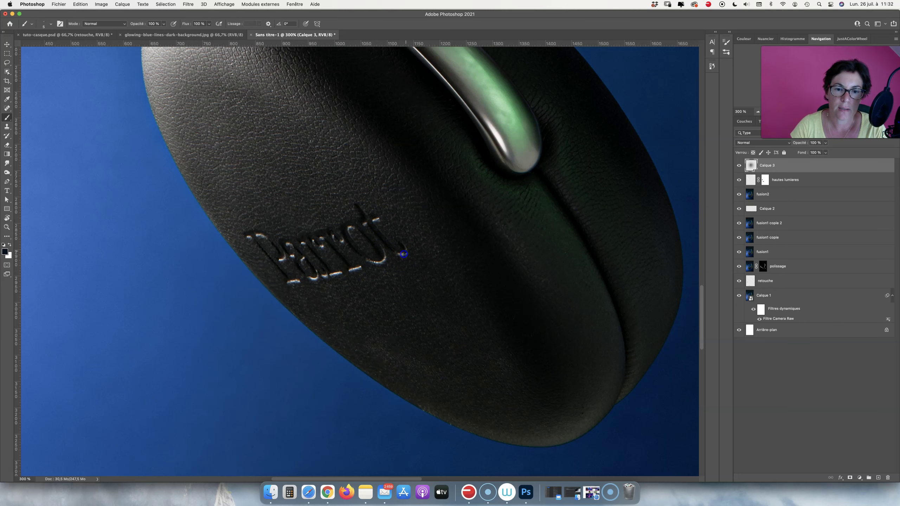
pyautogui.hotkey('ctrl', 'z')
pyautogui.press('x')
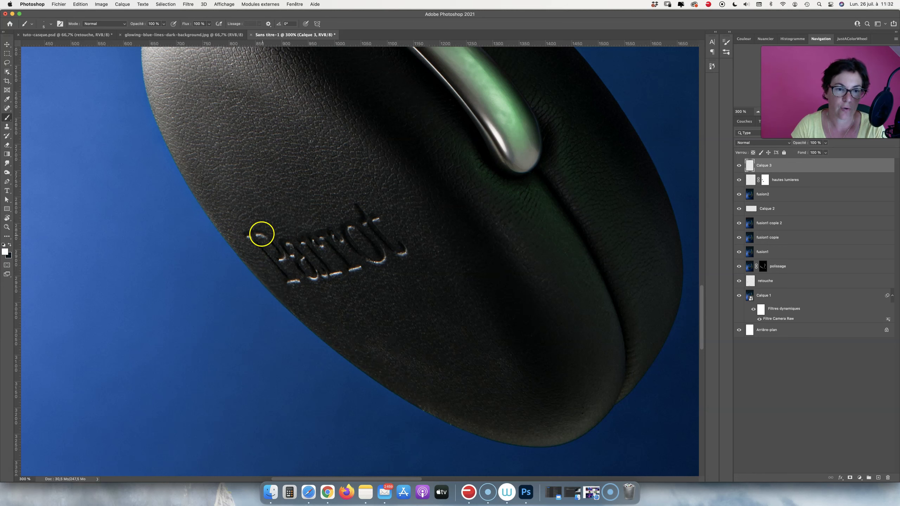
# Step: Paint white highlights along the top and bottom edges of the embossed Parrot letters
pyautogui.moveTo(262, 236)
pyautogui.mouseDown()
pyautogui.moveTo(289, 283)
pyautogui.moveTo(287, 245)
pyautogui.mouseUp()
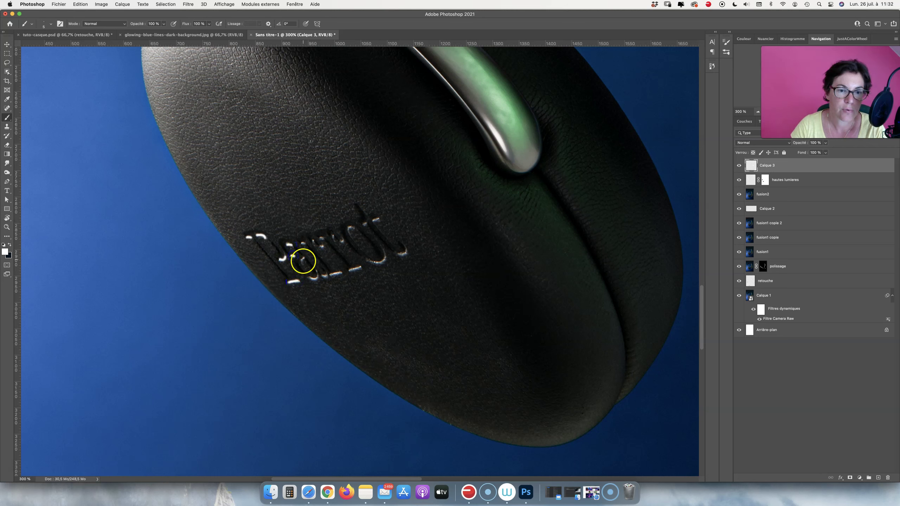
pyautogui.click(311, 277)
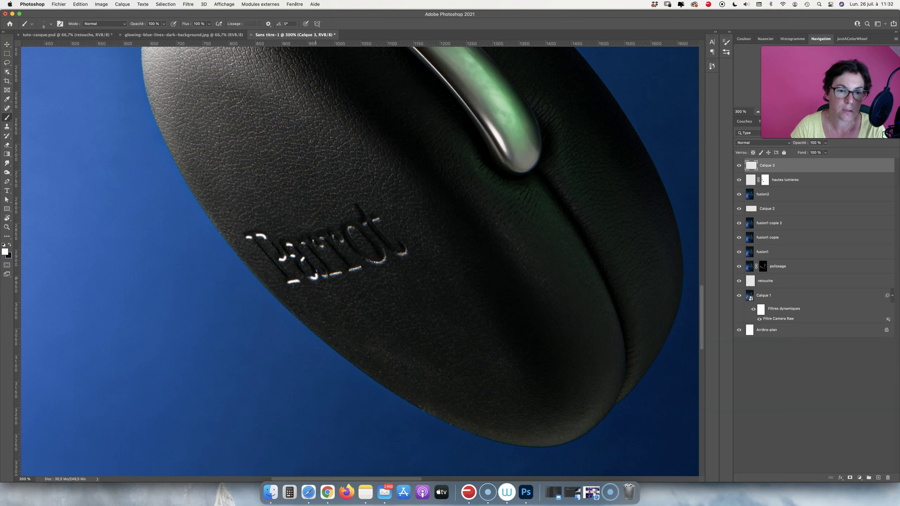
pyautogui.click(305, 245)
pyautogui.moveTo(342, 276); pyautogui.dragTo(332, 275)
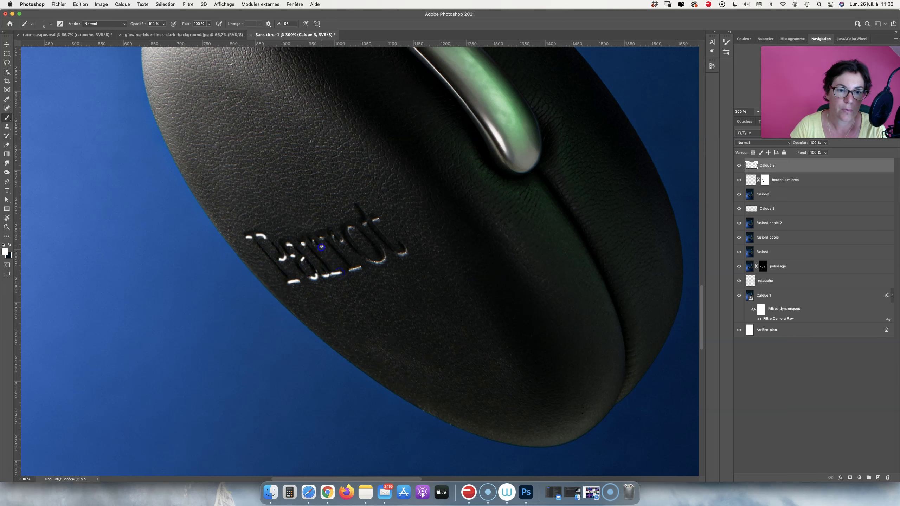
pyautogui.moveTo(355, 272); pyautogui.dragTo(350, 271)
pyautogui.moveTo(343, 240); pyautogui.dragTo(339, 242)
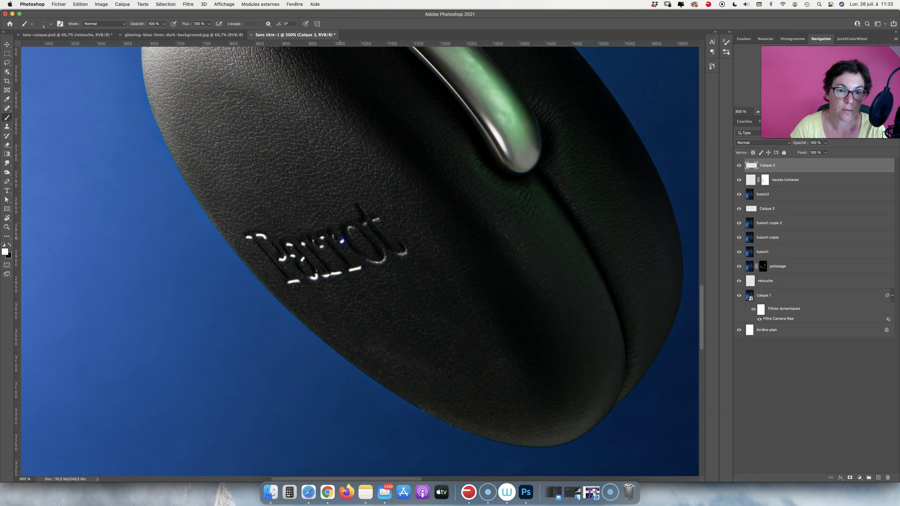
pyautogui.click(372, 261)
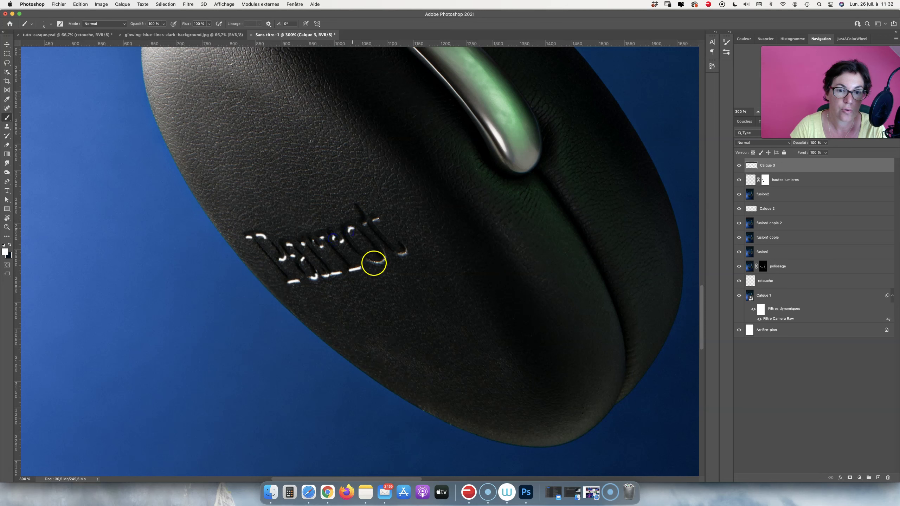
pyautogui.click(366, 225)
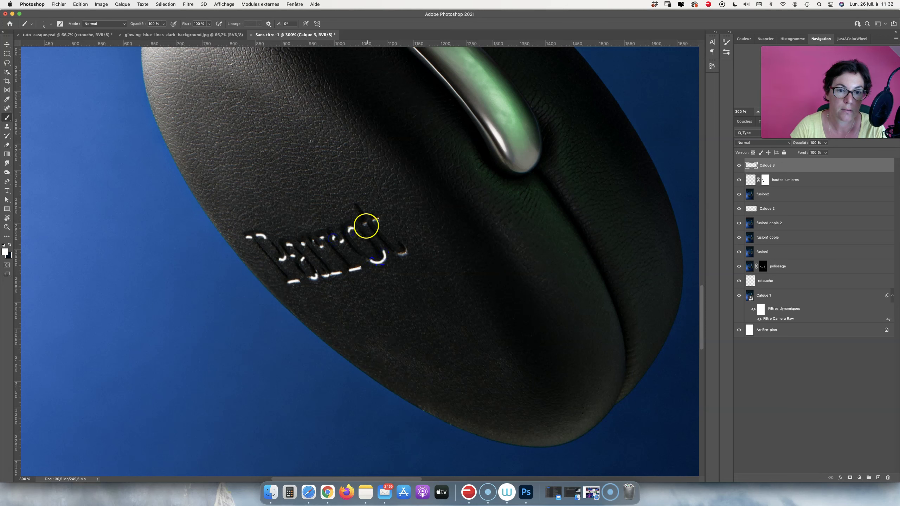
pyautogui.click(403, 253)
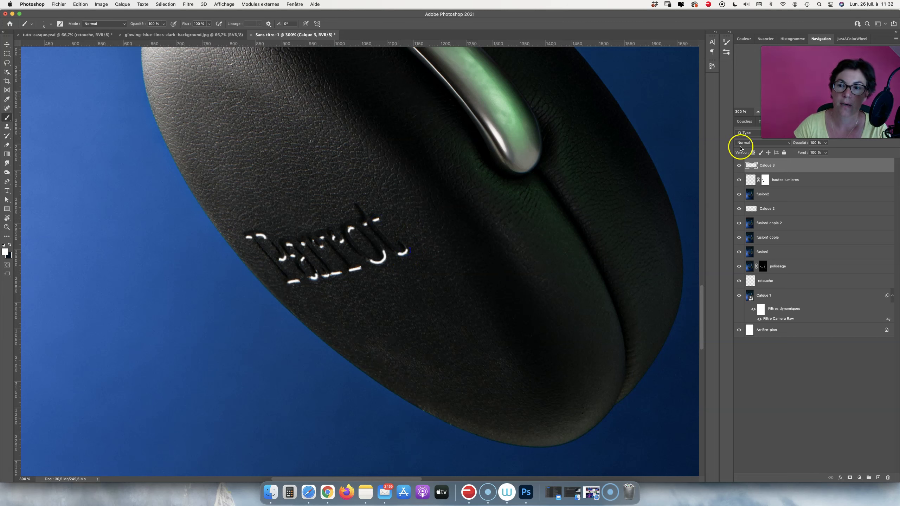
# Step: Set the highlight layer to Soft Light at 61% opacity and apply a 1.3 px Gaussian blur
pyautogui.click(761, 143)
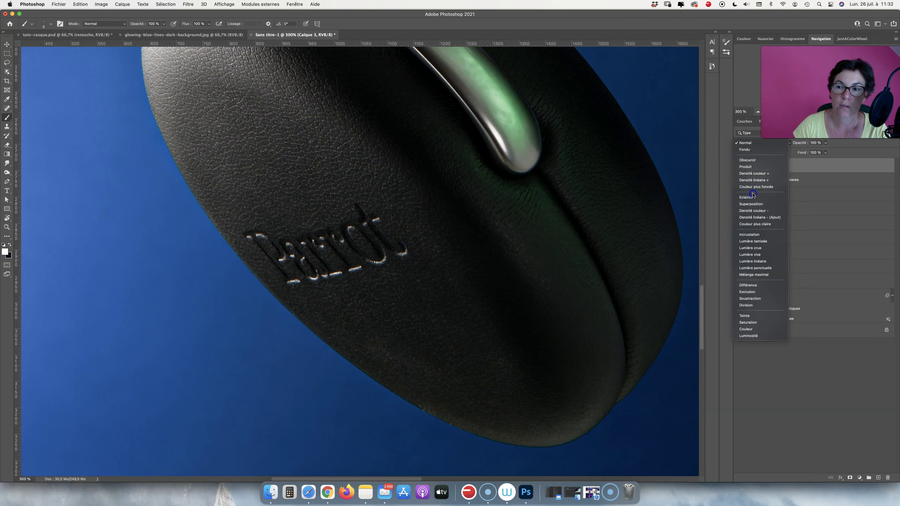
pyautogui.click(756, 241)
pyautogui.click(827, 142)
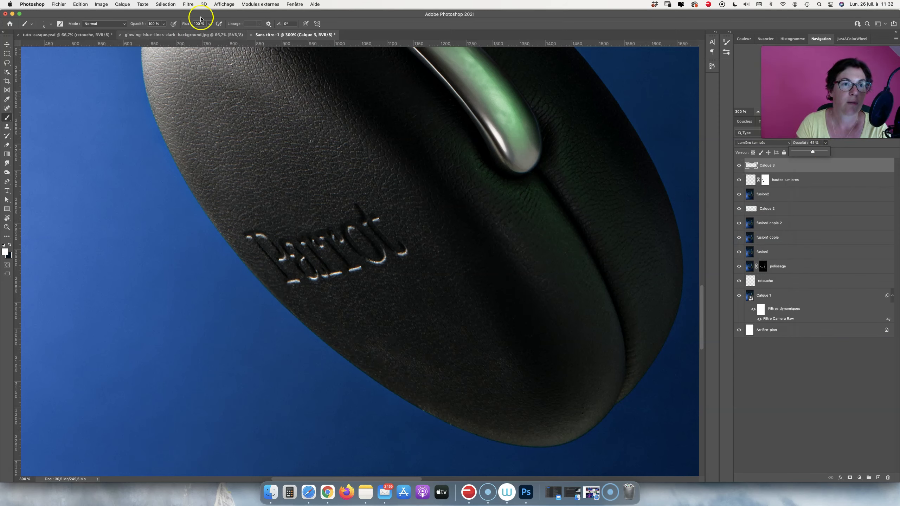
pyautogui.click(188, 4)
pyautogui.moveTo(191, 132)
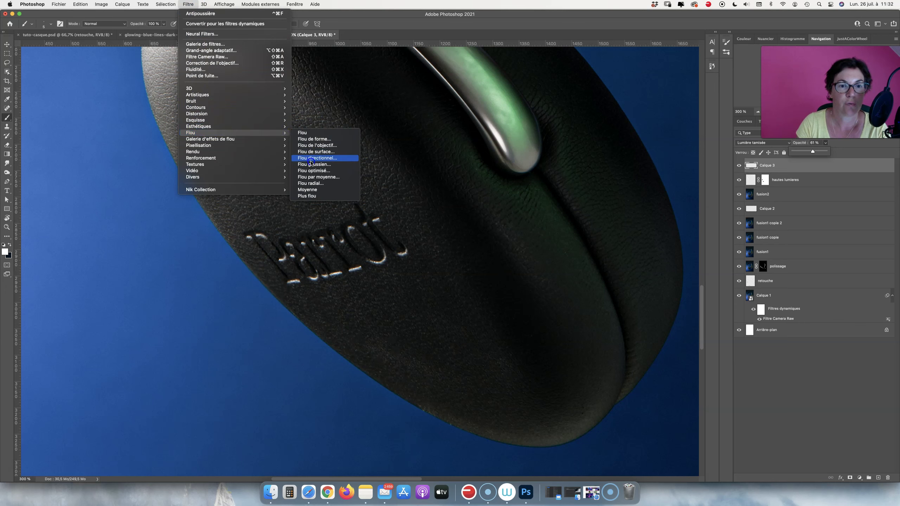
pyautogui.click(306, 132)
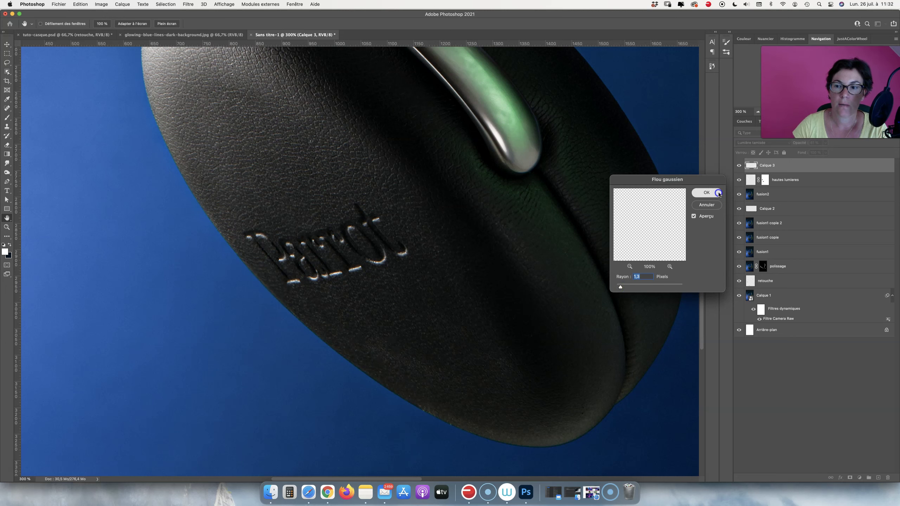
pyautogui.click(705, 193)
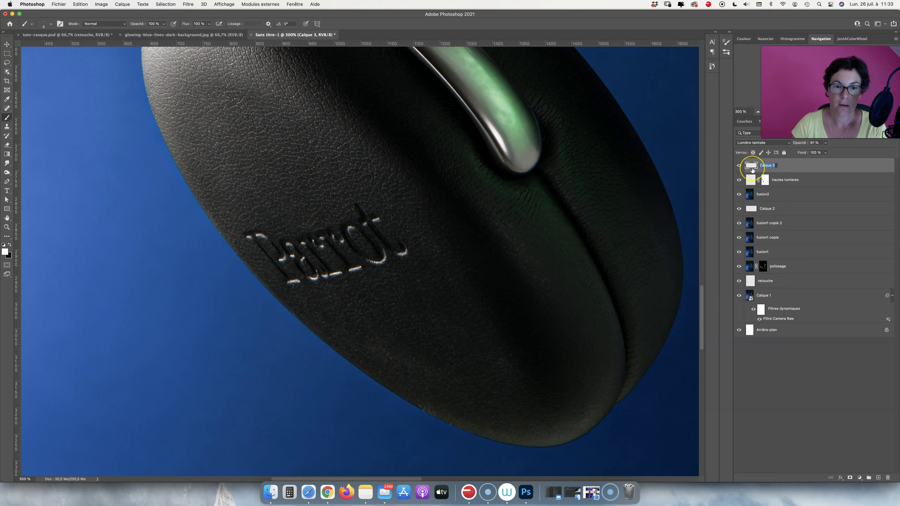
# Step: Name the layer 'parrot', zoom out to the whole image, and stamp a merged copy on top
pyautogui.write('parrot')
pyautogui.press('Return')
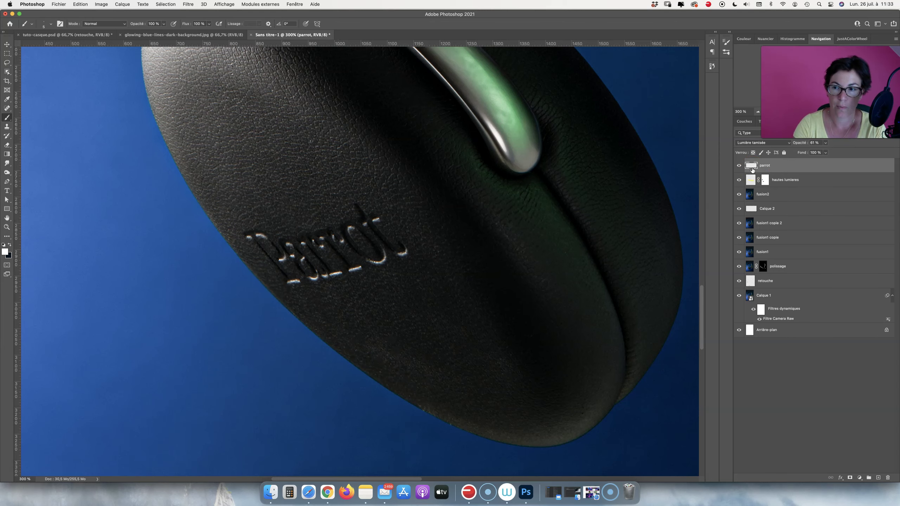
pyautogui.hotkey('ctrl', '-')
pyautogui.hotkey('ctrl', '-')
pyautogui.hotkey('ctrl', '-')
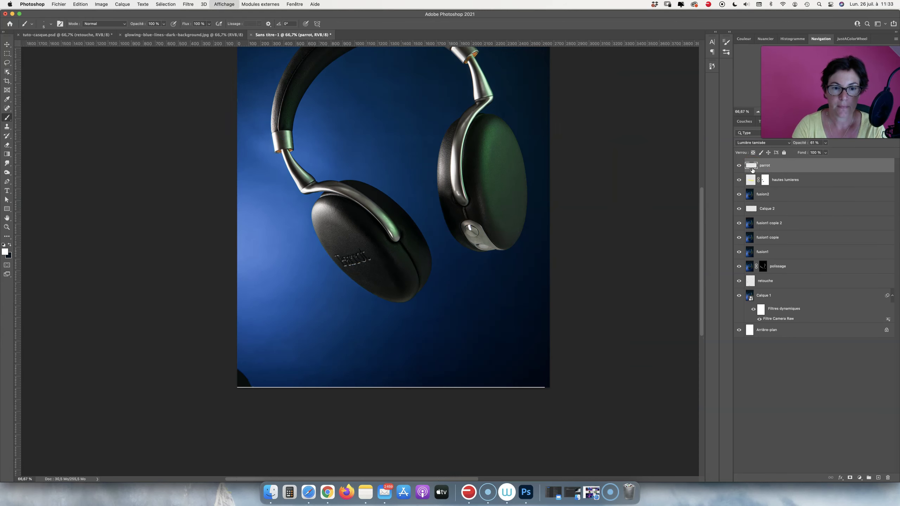
pyautogui.hotkey('ctrl', '-')
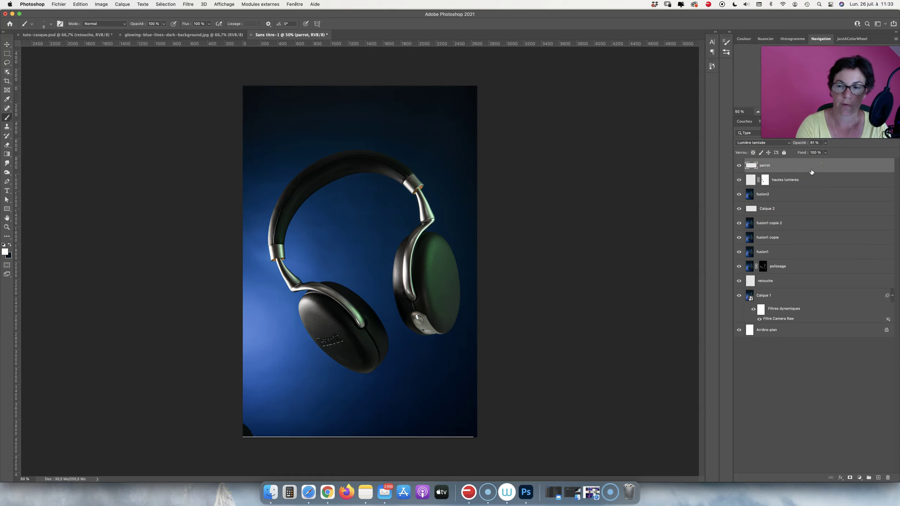
pyautogui.press('super+alt+shift+e')
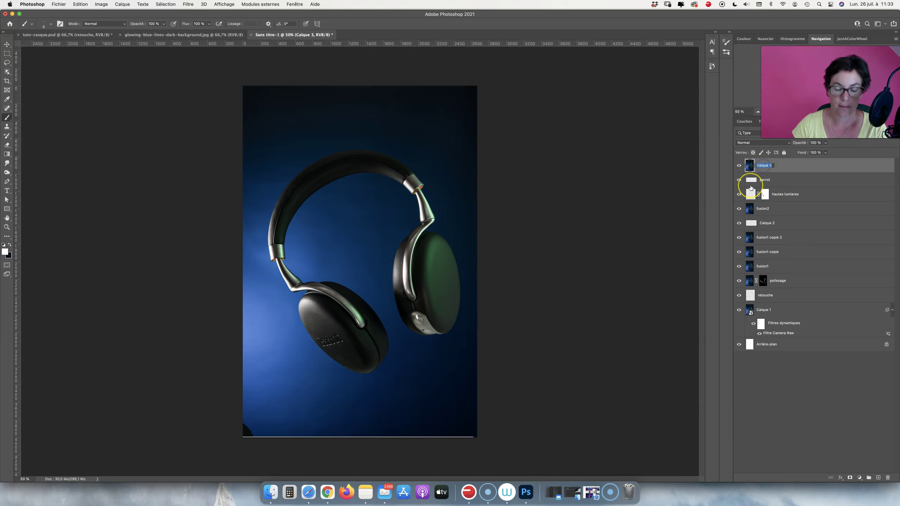
# Step: Name the merged layer 'netteté' and set it to Overlay blending
pyautogui.write('nettete')
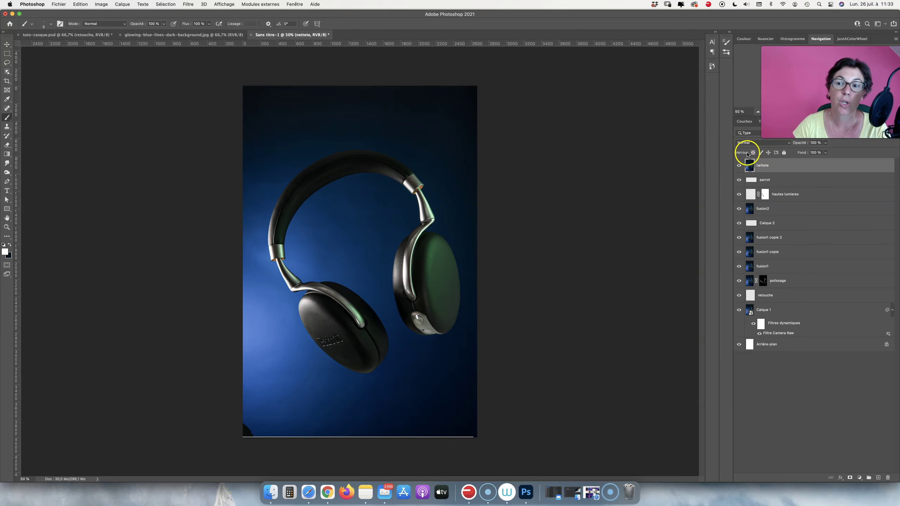
pyautogui.click(749, 143)
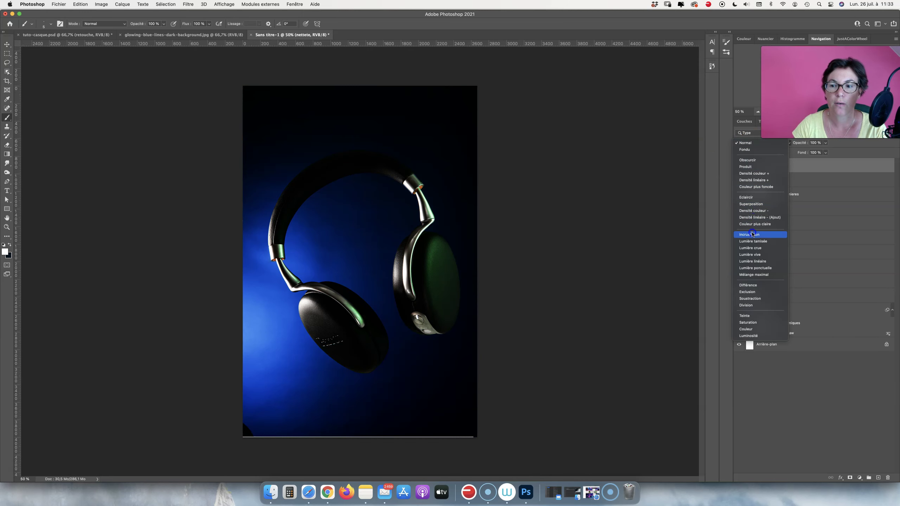
pyautogui.click(755, 234)
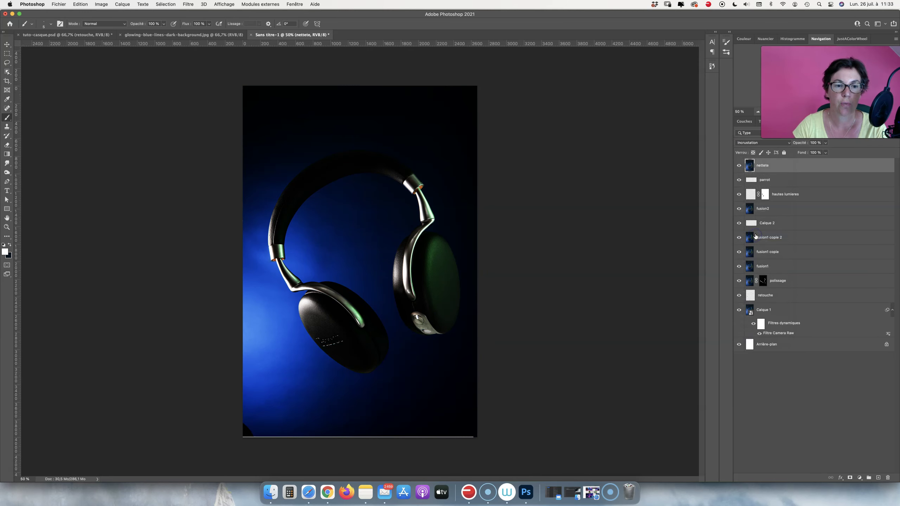
# Step: Apply a High Pass filter with 8 px radius, previewing it on the ear-cup leather
pyautogui.click(188, 4)
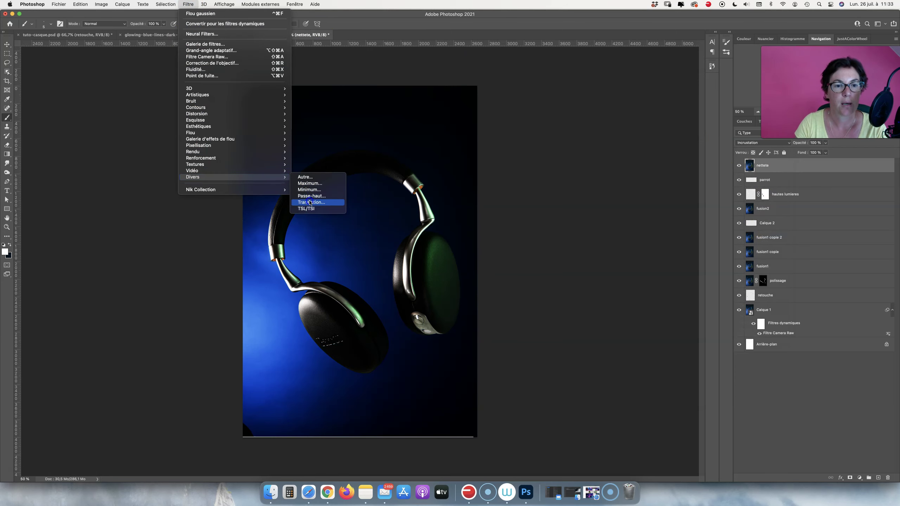
pyautogui.click(311, 196)
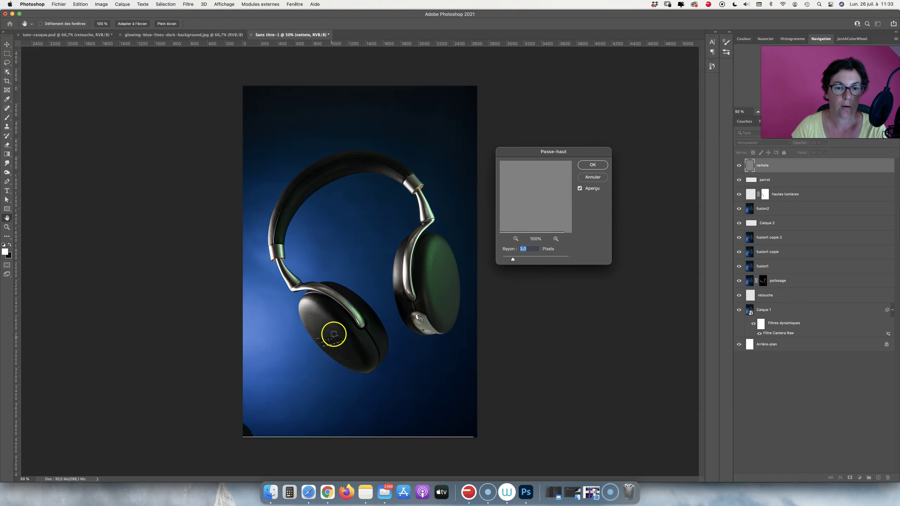
pyautogui.press('super+plus')
pyautogui.press('super+plus')
pyautogui.click(283, 337)
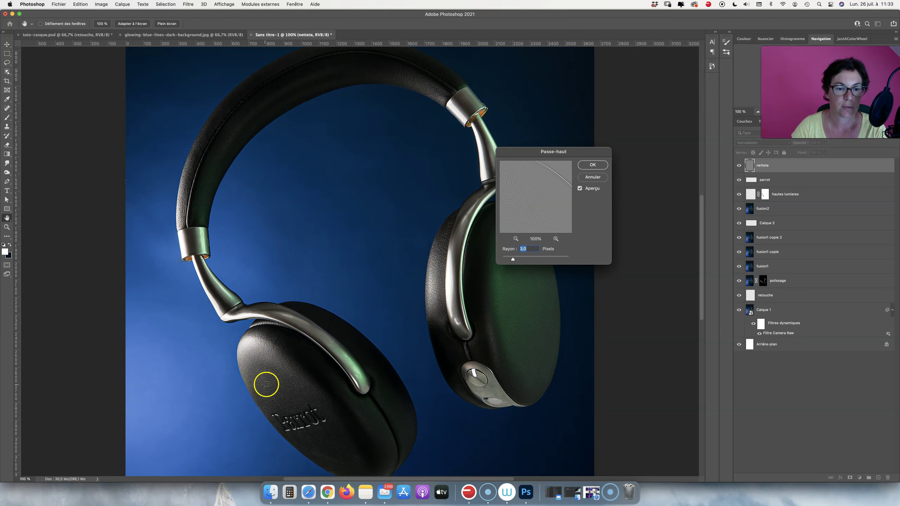
pyautogui.moveTo(527, 211); pyautogui.dragTo(541, 211)
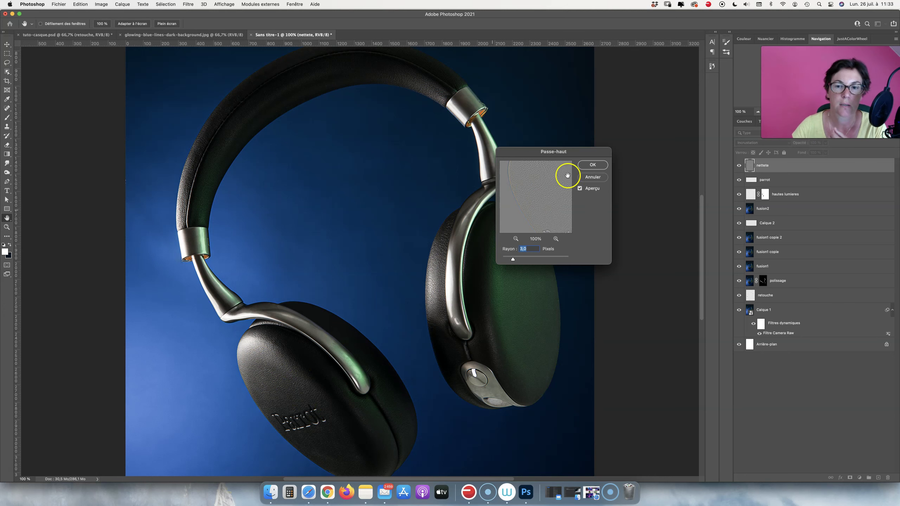
pyautogui.click(592, 165)
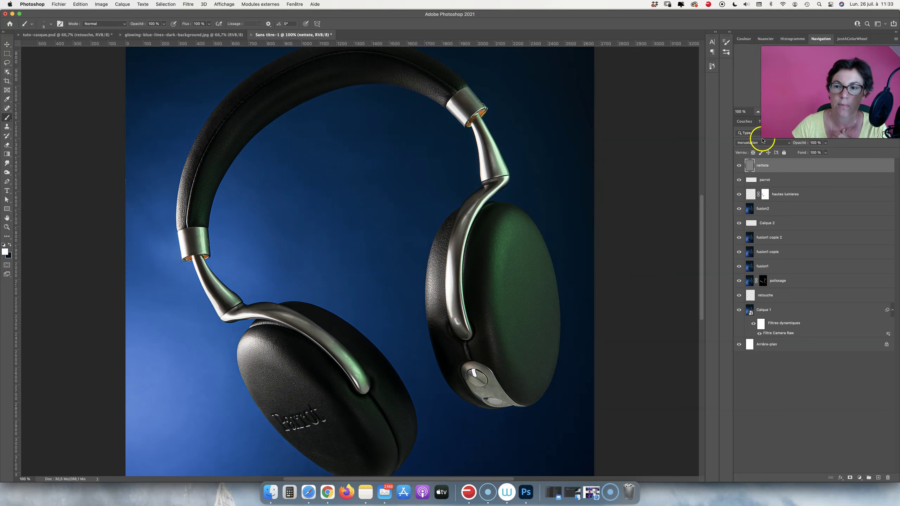
pyautogui.click(762, 143)
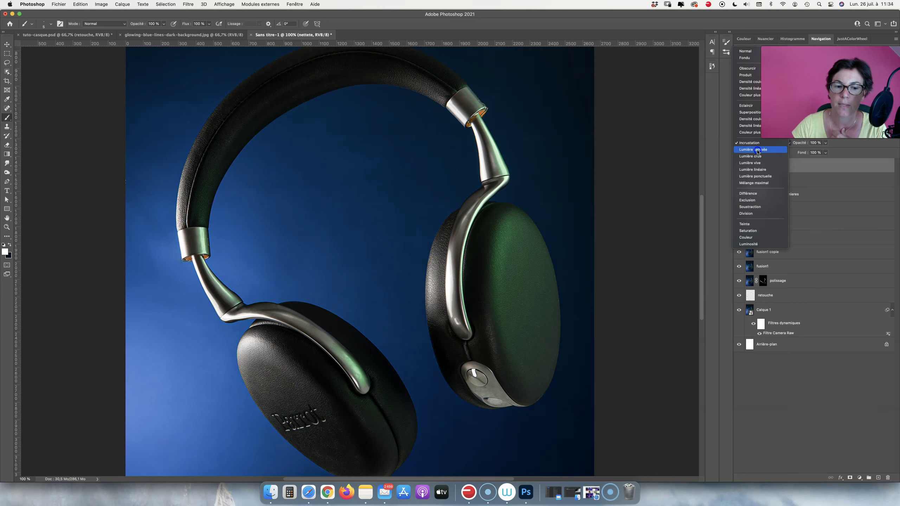
pyautogui.click(757, 150)
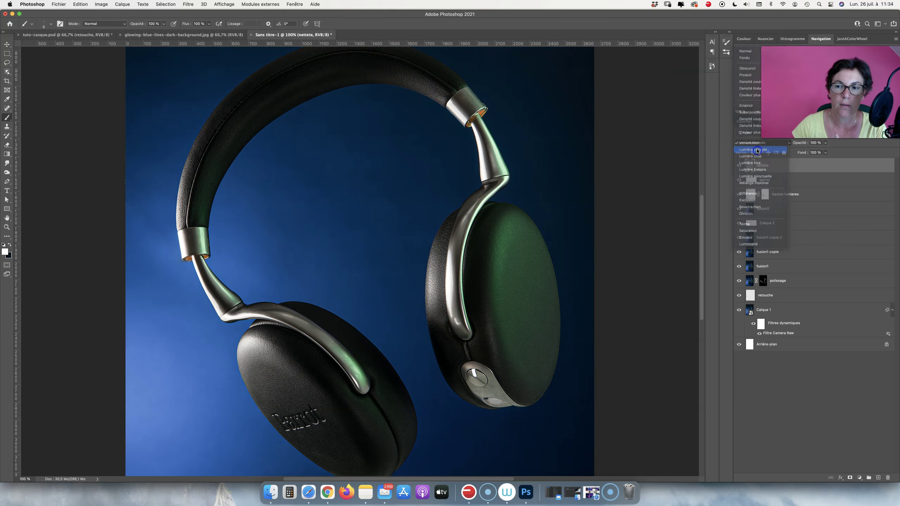
pyautogui.click(759, 143)
pyautogui.click(759, 136)
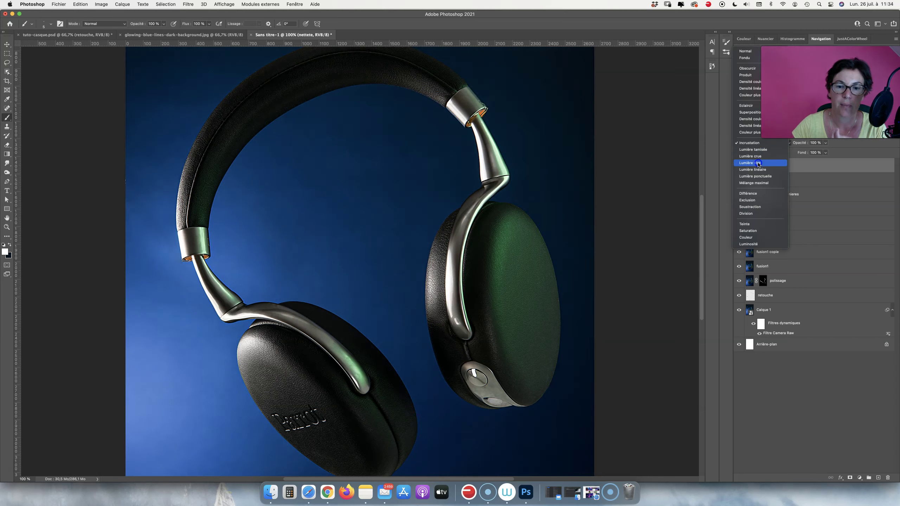
pyautogui.click(757, 164)
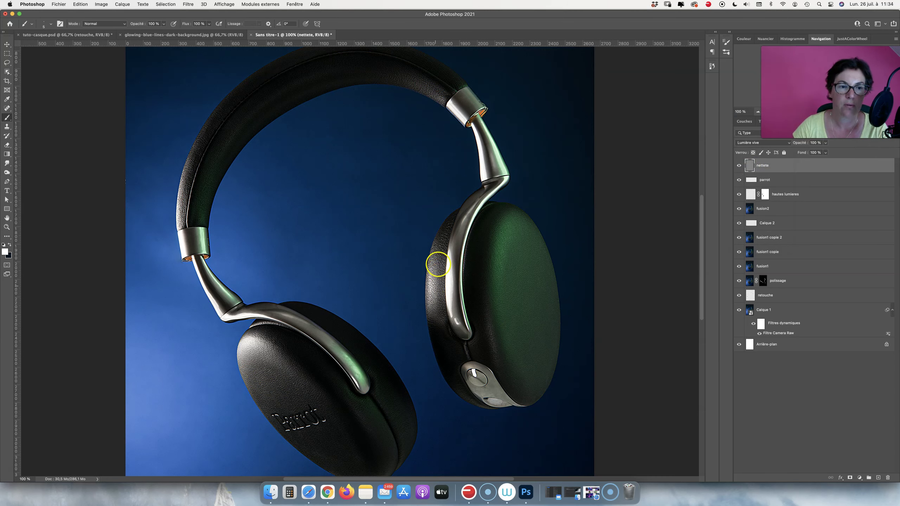
pyautogui.click(765, 142)
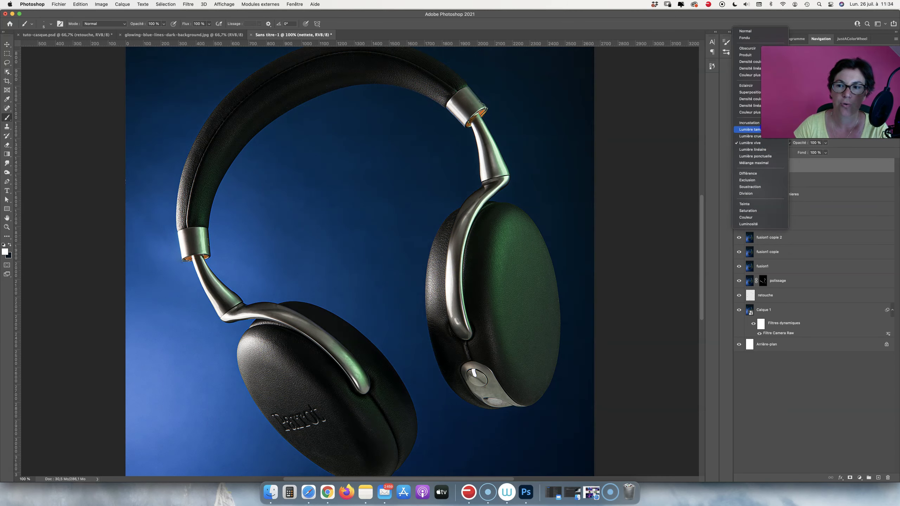
pyautogui.click(749, 123)
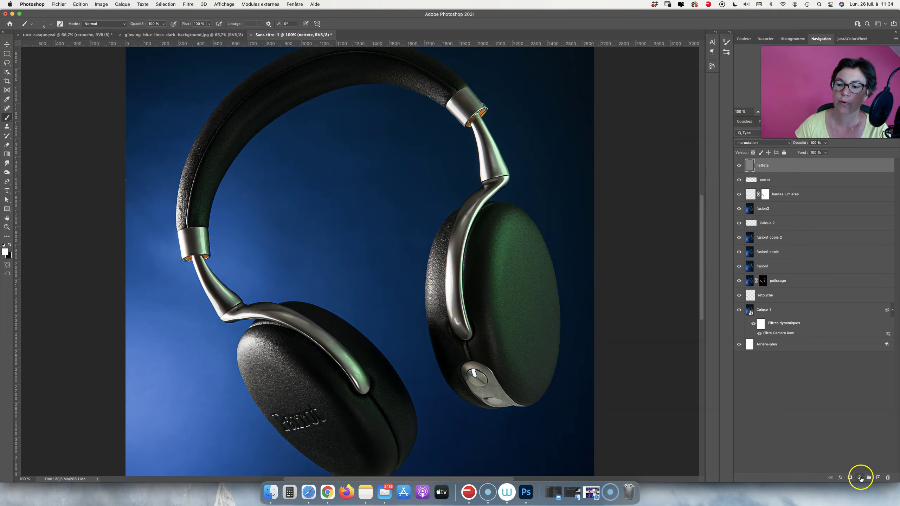
# Step: Add a Selective Color adjustment layer and adjust black and magenta in the Blues
pyautogui.click(859, 477)
pyautogui.click(859, 462)
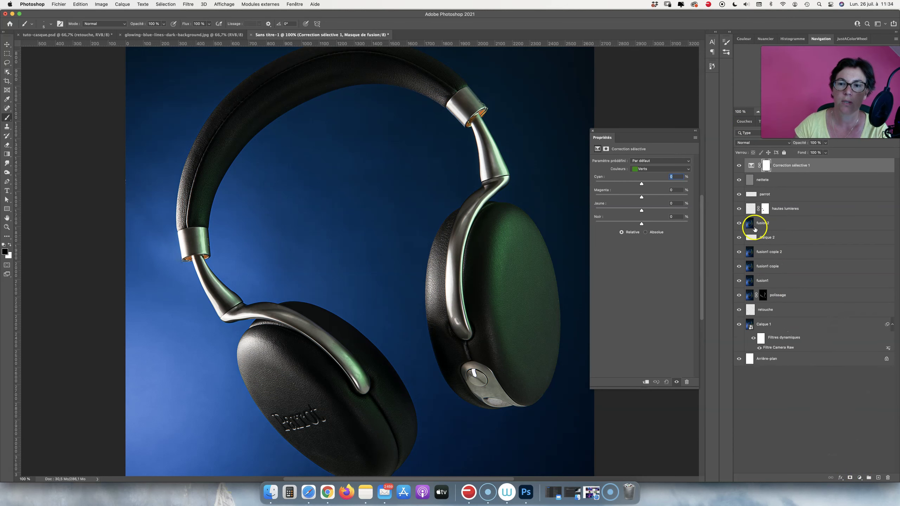
pyautogui.click(649, 170)
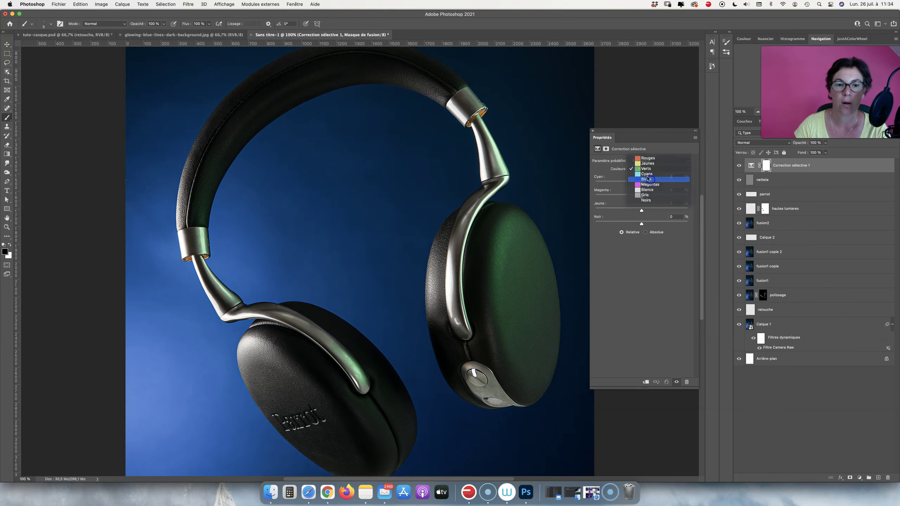
pyautogui.click(647, 179)
pyautogui.press('super+minus')
pyautogui.press('super+minus')
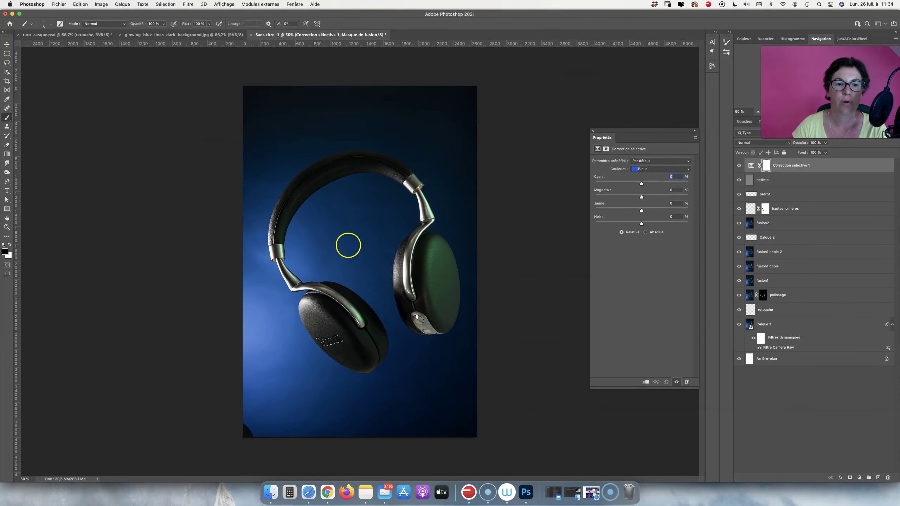
pyautogui.moveTo(638, 225)
pyautogui.mouseDown()
pyautogui.moveTo(626, 226)
pyautogui.moveTo(640, 228)
pyautogui.mouseUp()
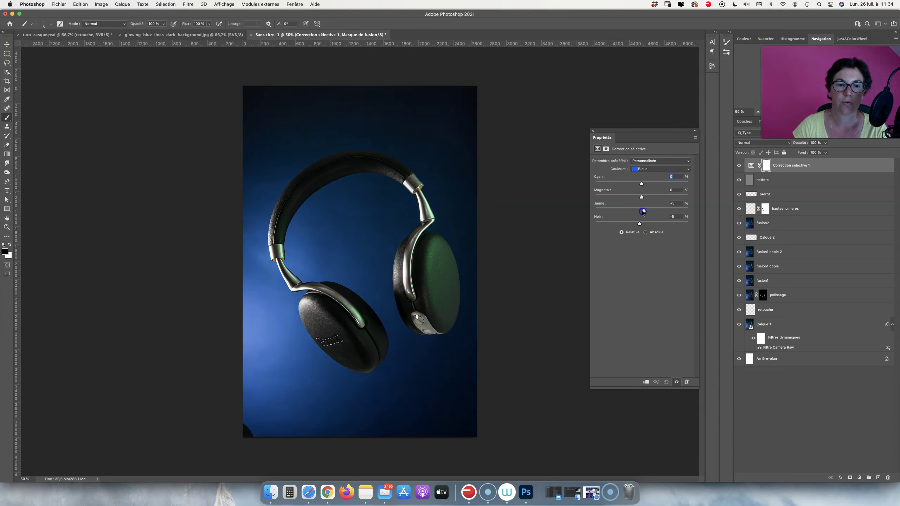
pyautogui.moveTo(633, 196); pyautogui.dragTo(643, 200)
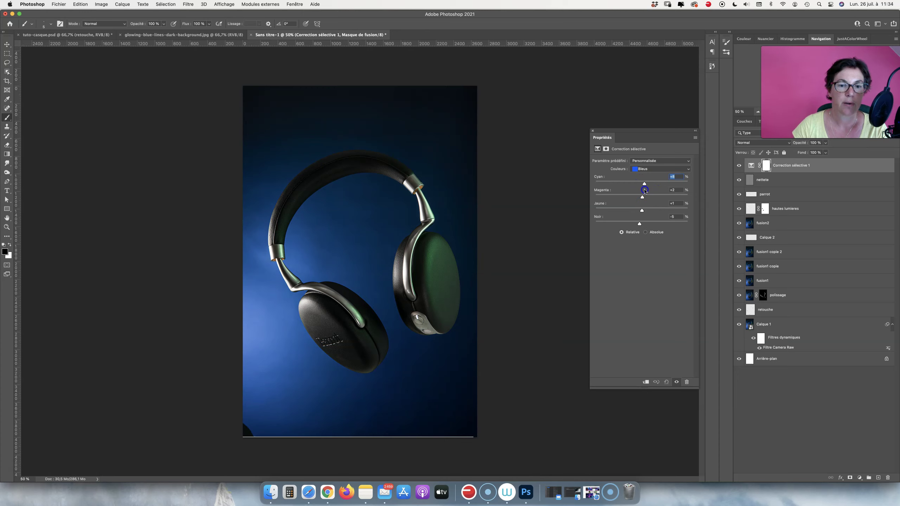
# Step: Tweak the Greens range, setting cyan to −2 and black to +3
pyautogui.click(650, 171)
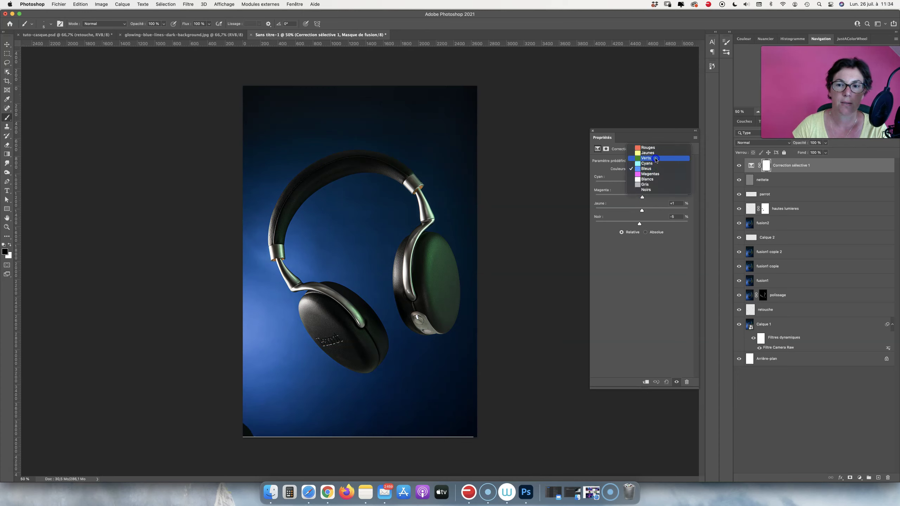
pyautogui.click(647, 158)
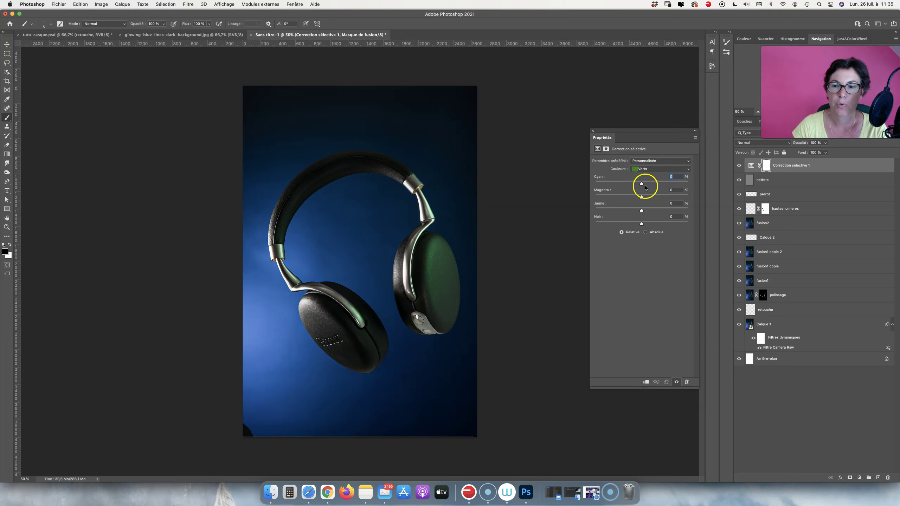
pyautogui.moveTo(642, 184); pyautogui.dragTo(656, 184)
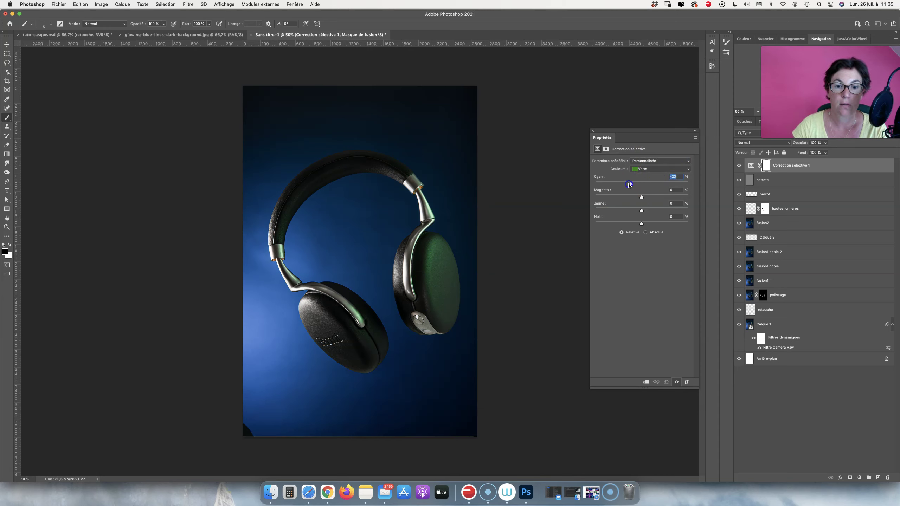
pyautogui.moveTo(647, 226)
pyautogui.mouseDown()
pyautogui.moveTo(635, 226)
pyautogui.moveTo(649, 227)
pyautogui.mouseUp()
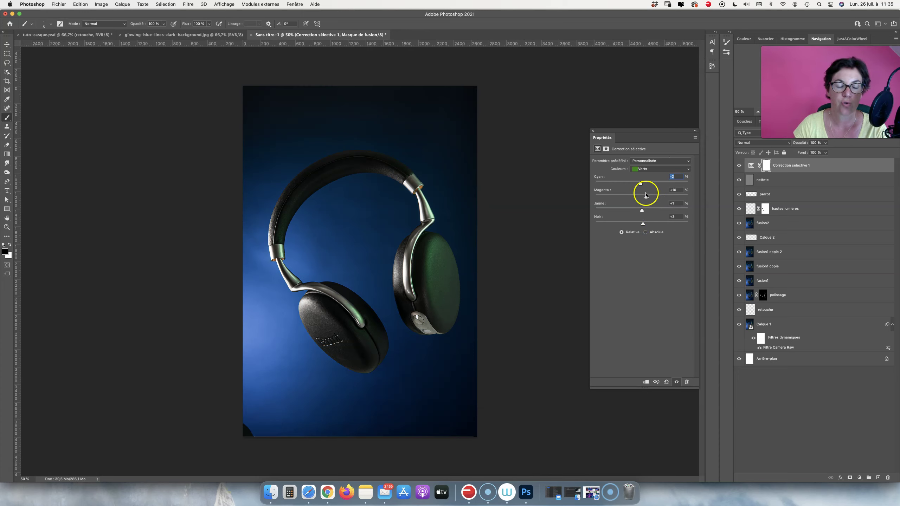
pyautogui.click(822, 166)
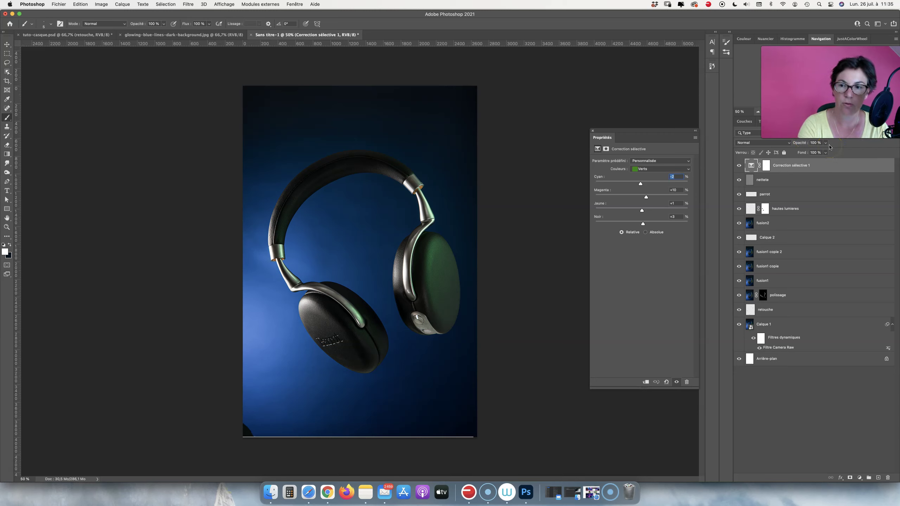
# Step: Add the merged fusion3 layer, then crop at the 4:5 (8:10) ratio with the headphones repositioned
pyautogui.click(593, 131)
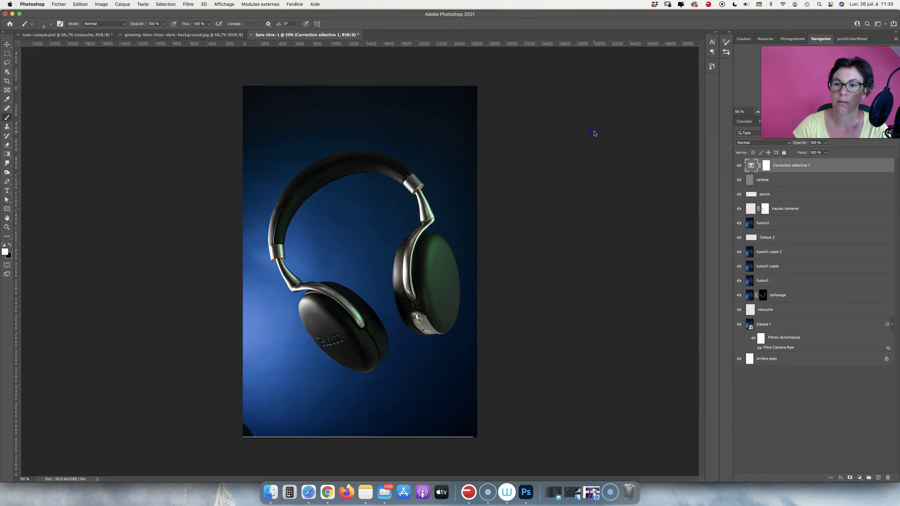
pyautogui.click(878, 477)
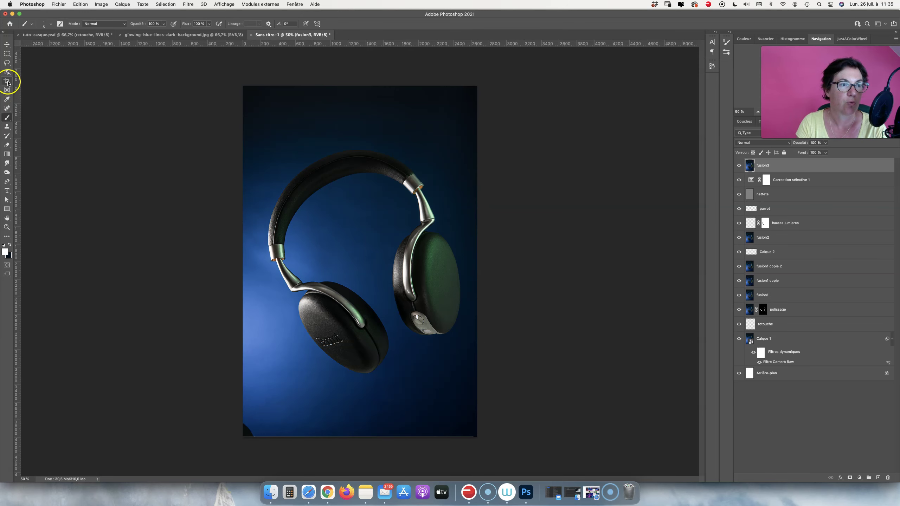
pyautogui.click(8, 83)
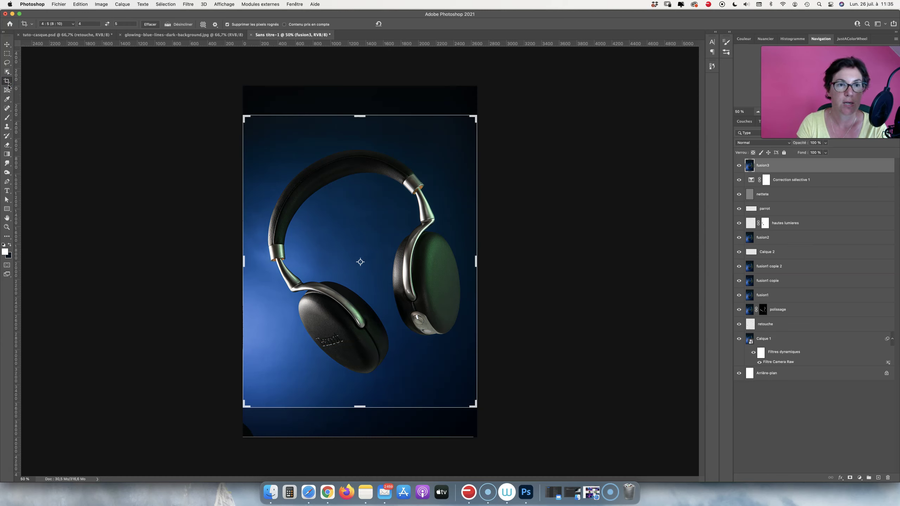
pyautogui.click(72, 24)
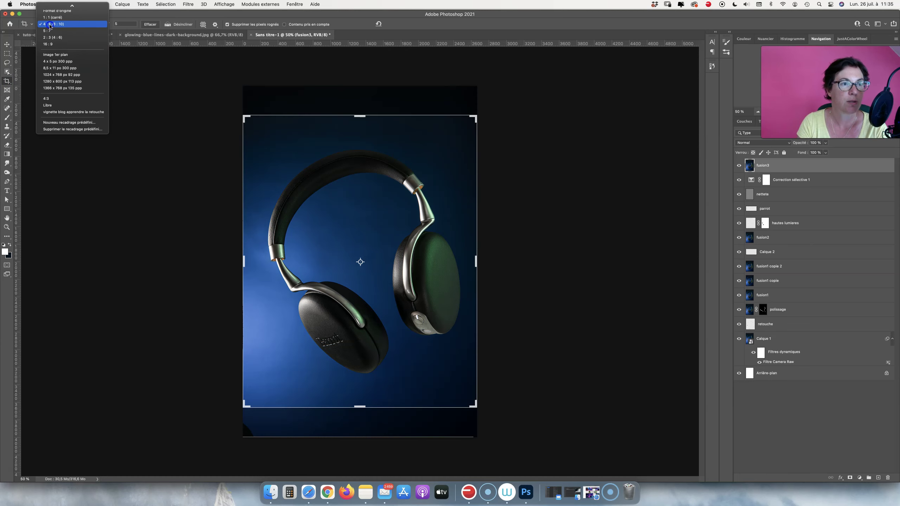
pyautogui.click(69, 25)
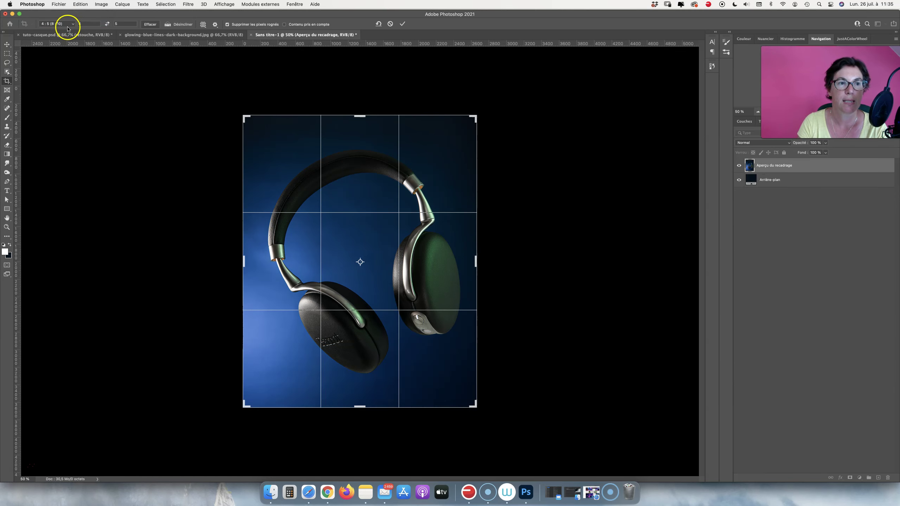
pyautogui.moveTo(355, 198); pyautogui.dragTo(357, 196)
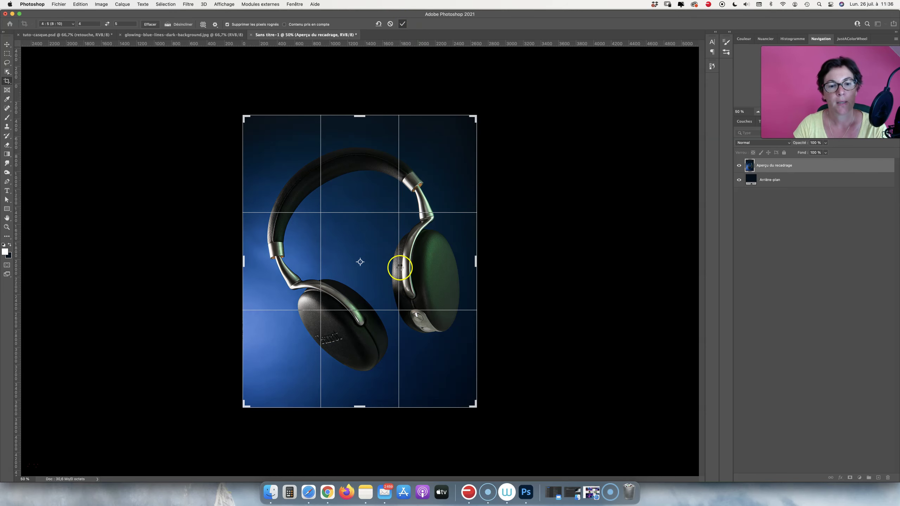
pyautogui.doubleClick(403, 261)
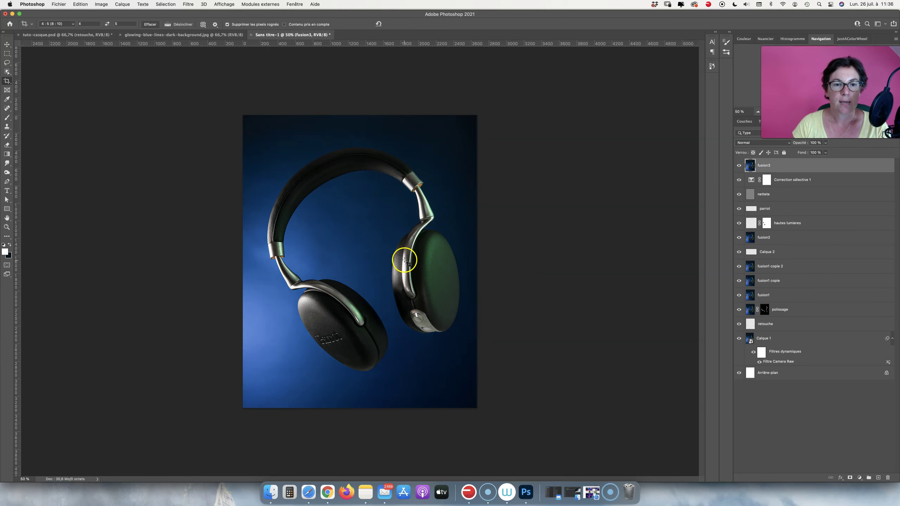
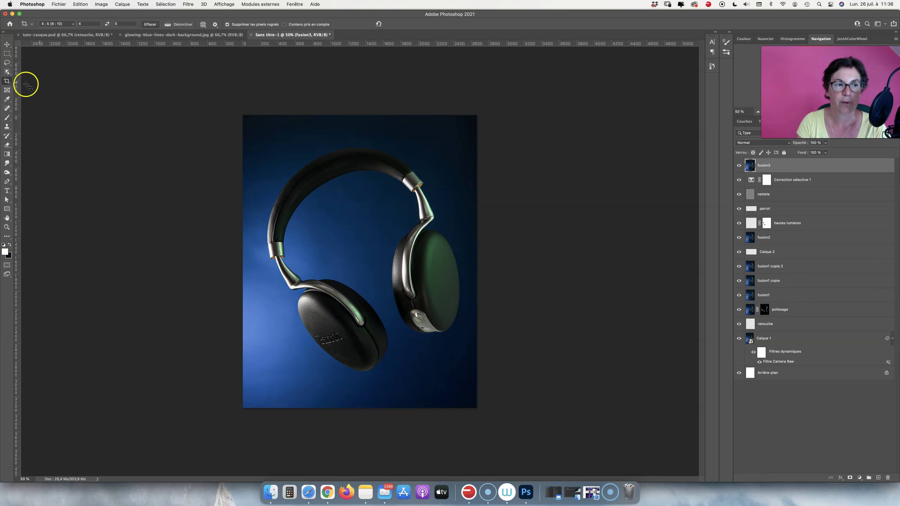
# Step: Select the headphones with Select Subject, zoom in to check, and copy them to a new layer
pyautogui.click(7, 71)
pyautogui.click(25, 73)
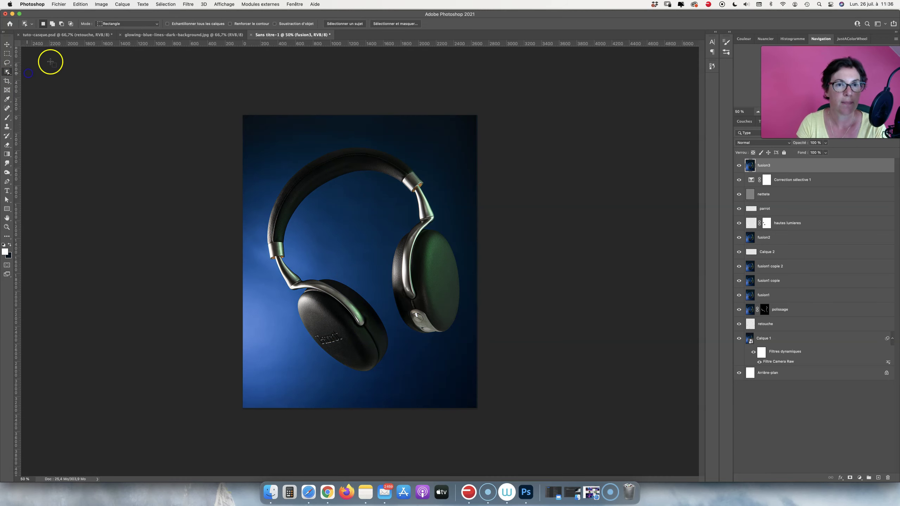
pyautogui.click(349, 24)
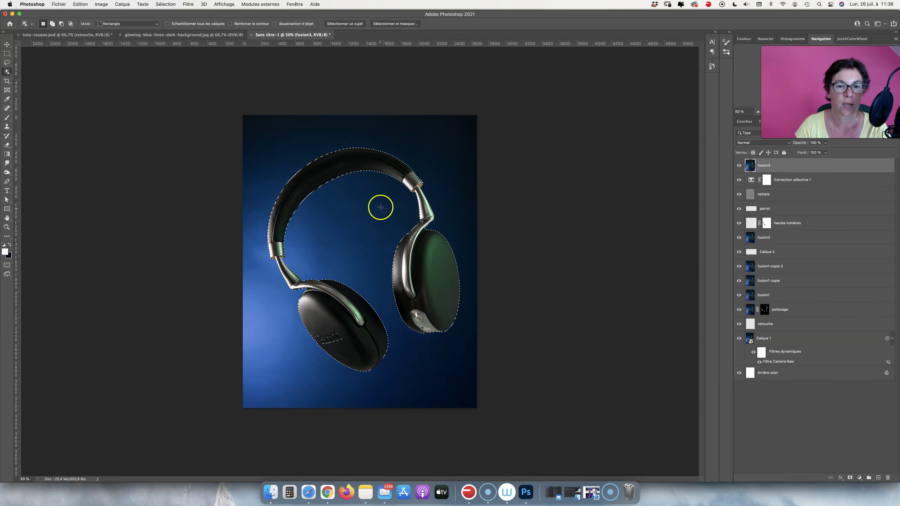
pyautogui.press('super+plus')
pyautogui.press('super+plus')
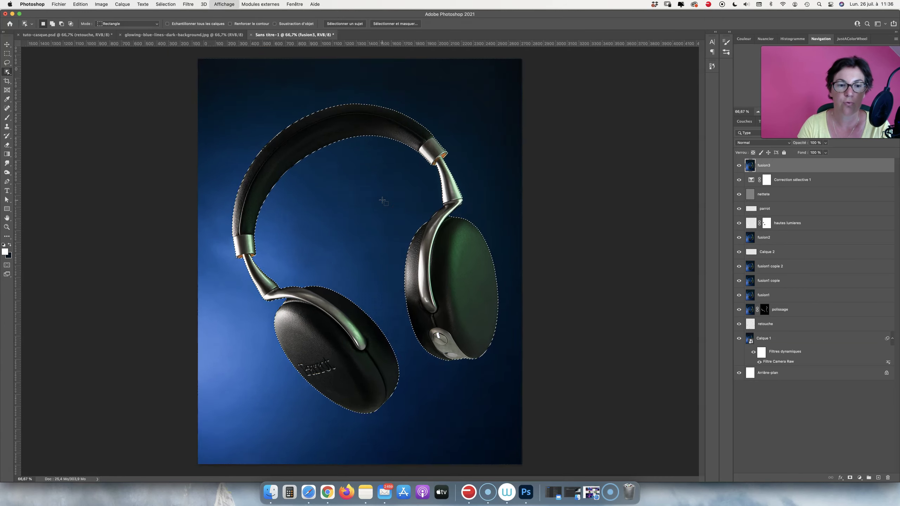
pyautogui.press('super+plus')
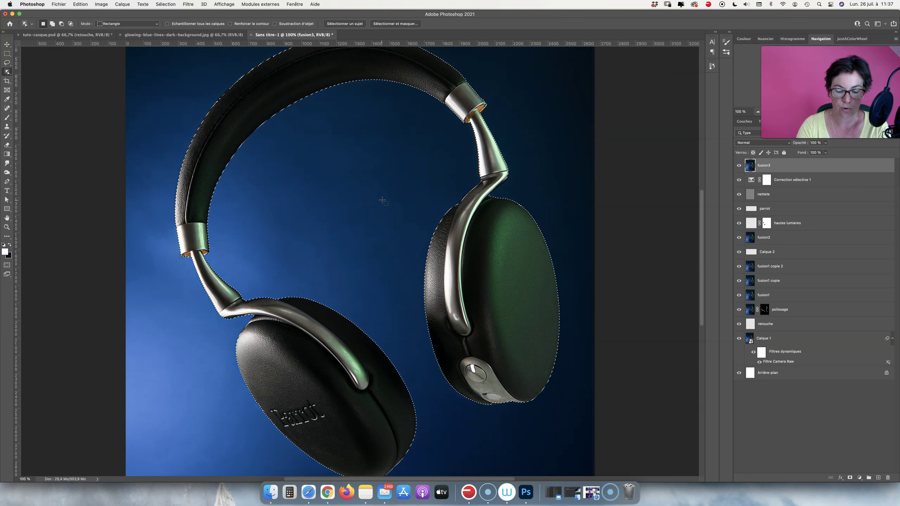
pyautogui.press('super+j')
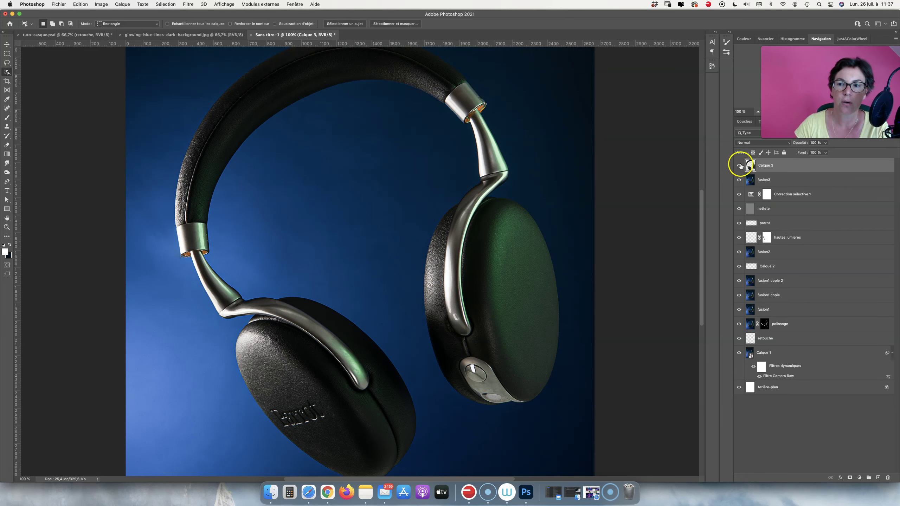
# Step: Preview the cut-out headphones layer alone, rename it casque, and hide it
pyautogui.keyDown('alt'); pyautogui.click(739, 165); pyautogui.keyUp('alt')
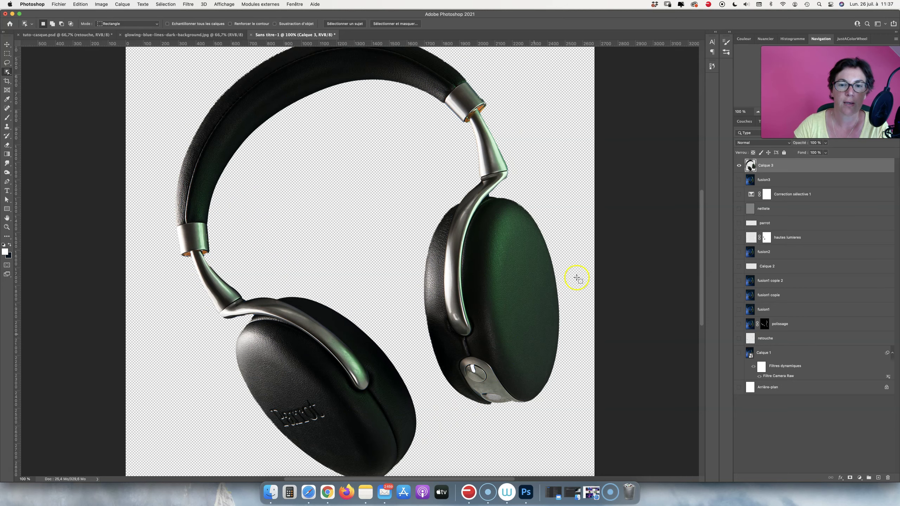
pyautogui.keyDown('alt'); pyautogui.click(739, 166); pyautogui.keyUp('alt')
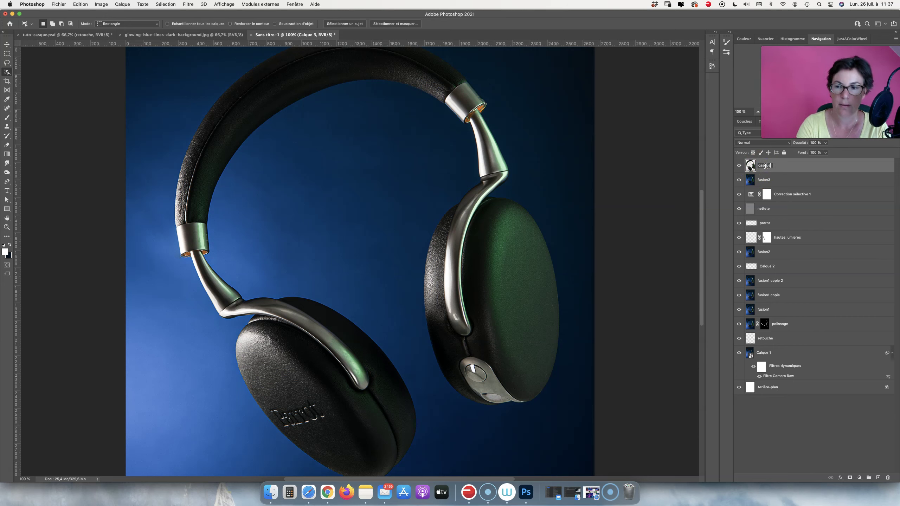
pyautogui.click(758, 173)
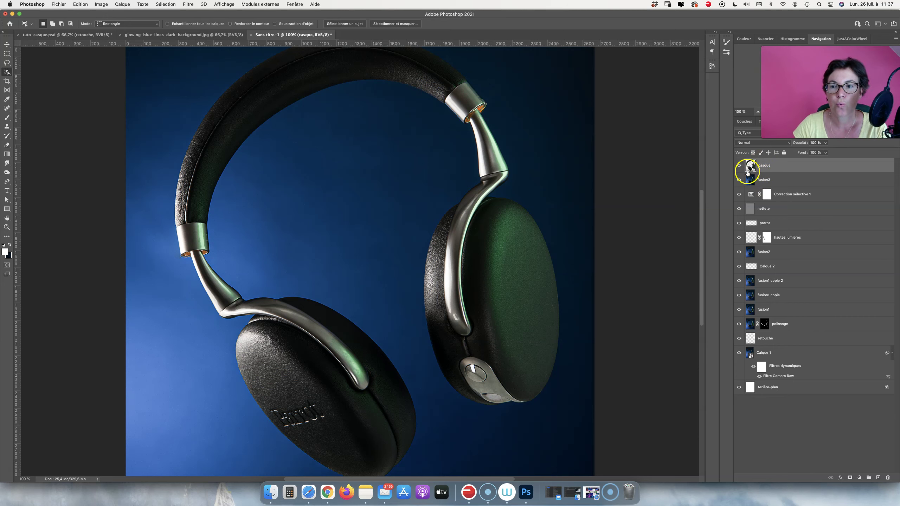
pyautogui.click(738, 166)
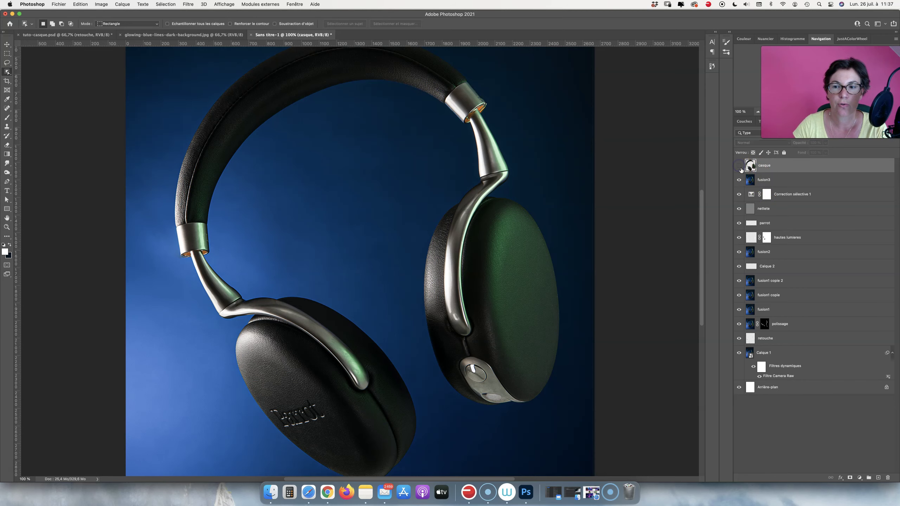
# Step: Load the casque outline as a selection with fusion3 as the active layer
pyautogui.press('super+minus')
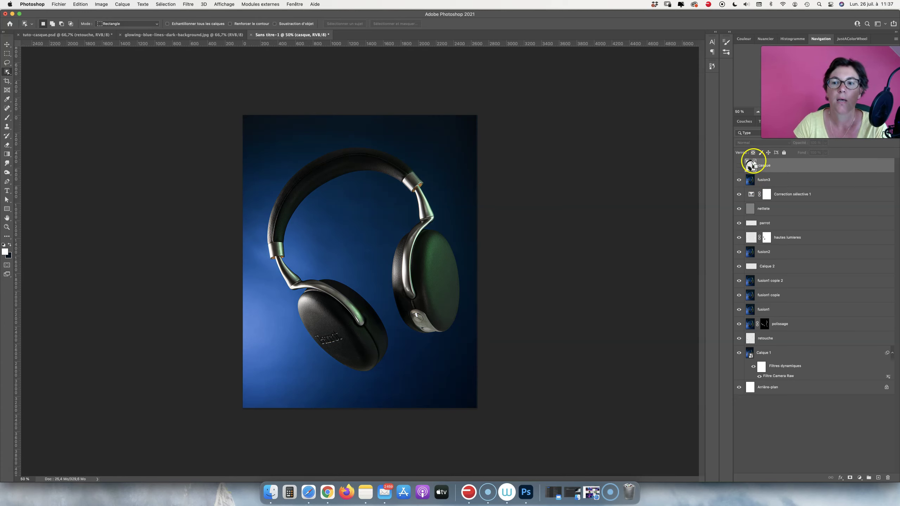
pyautogui.keyDown('super'); pyautogui.click(751, 166); pyautogui.keyUp('super')
pyautogui.click(758, 181)
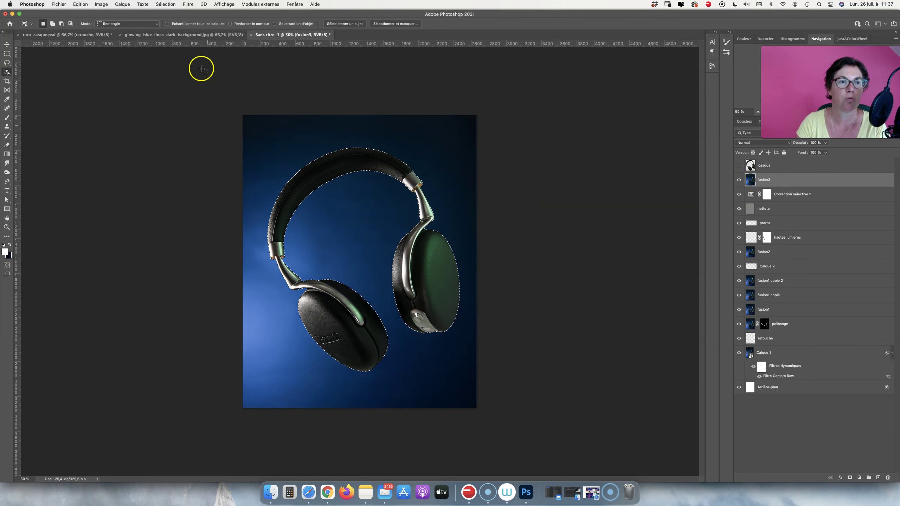
# Step: Expand the headphone selection outward by 20 pixels
pyautogui.click(165, 4)
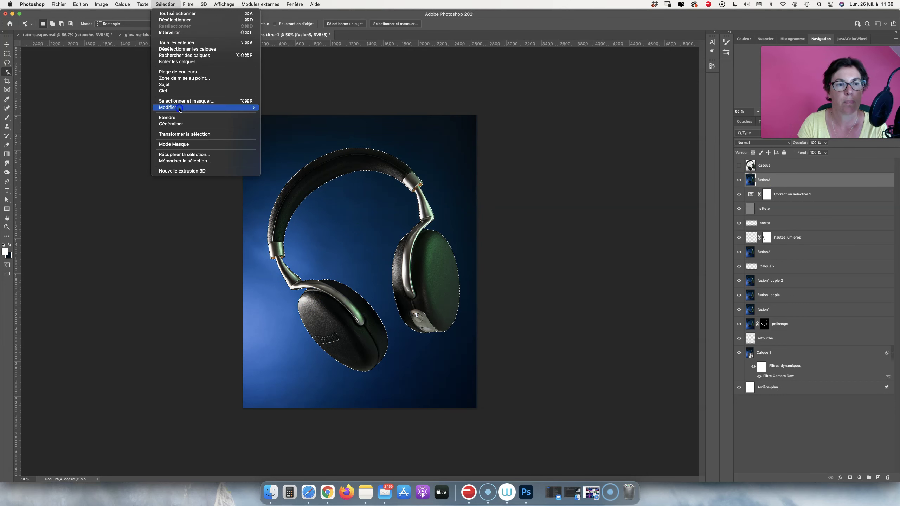
pyautogui.moveTo(168, 107)
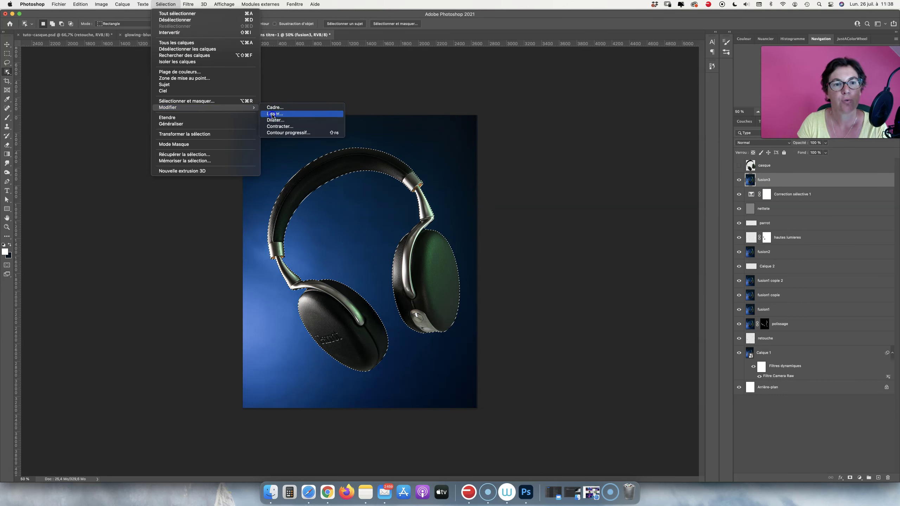
pyautogui.click(275, 120)
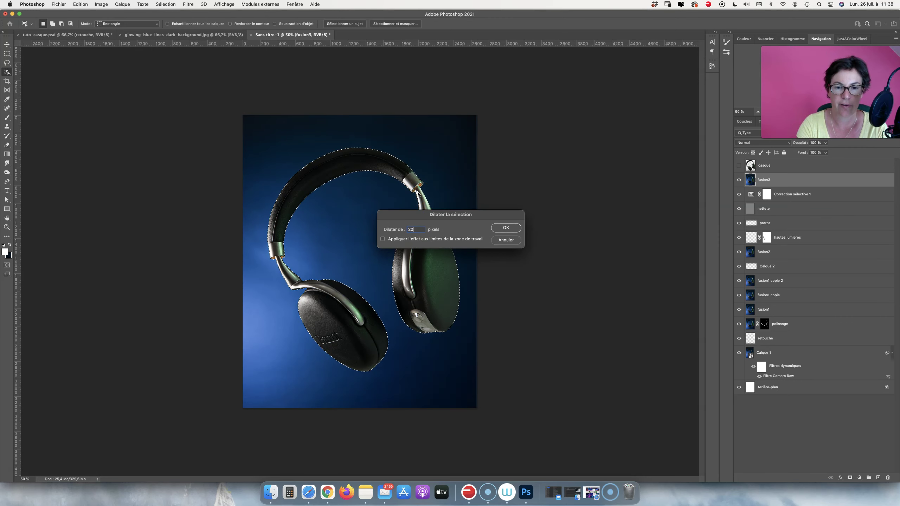
pyautogui.click(505, 228)
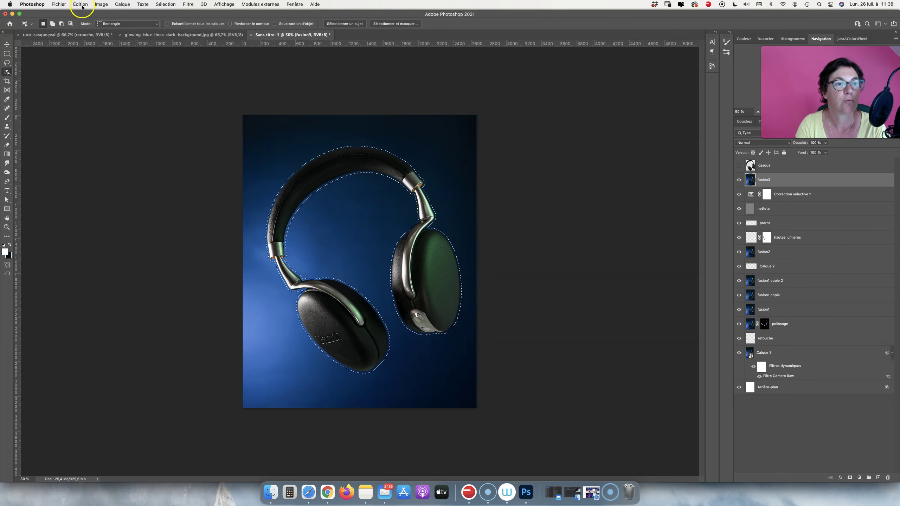
# Step: Content-aware fill the selection, outputting the result to a new layer
pyautogui.click(81, 4)
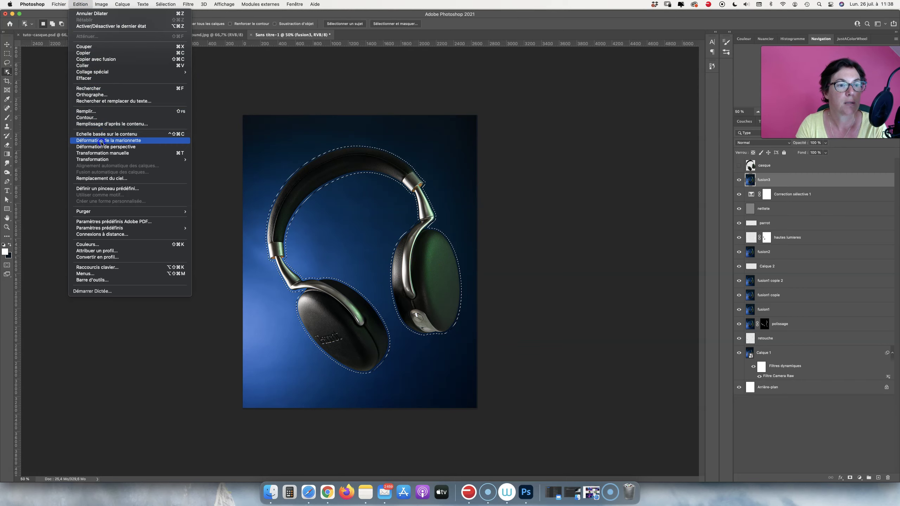
pyautogui.click(105, 124)
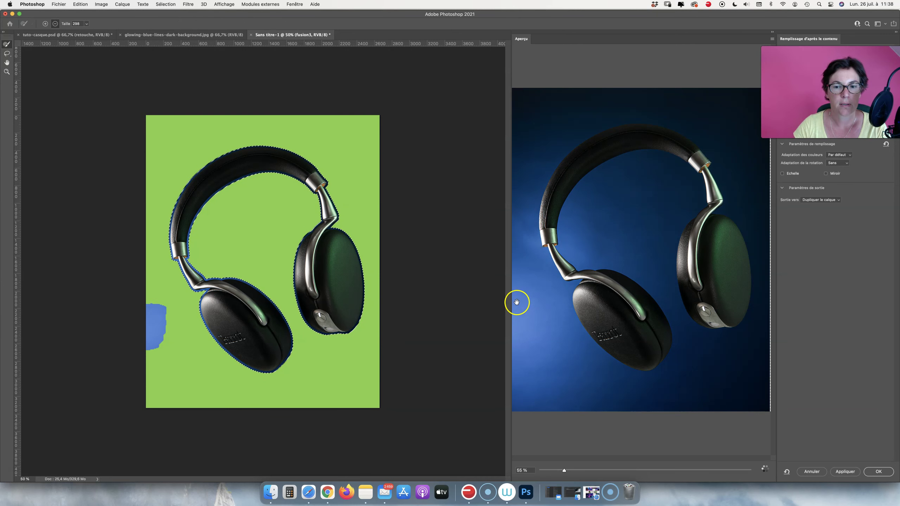
pyautogui.scroll(5, 517, 302)
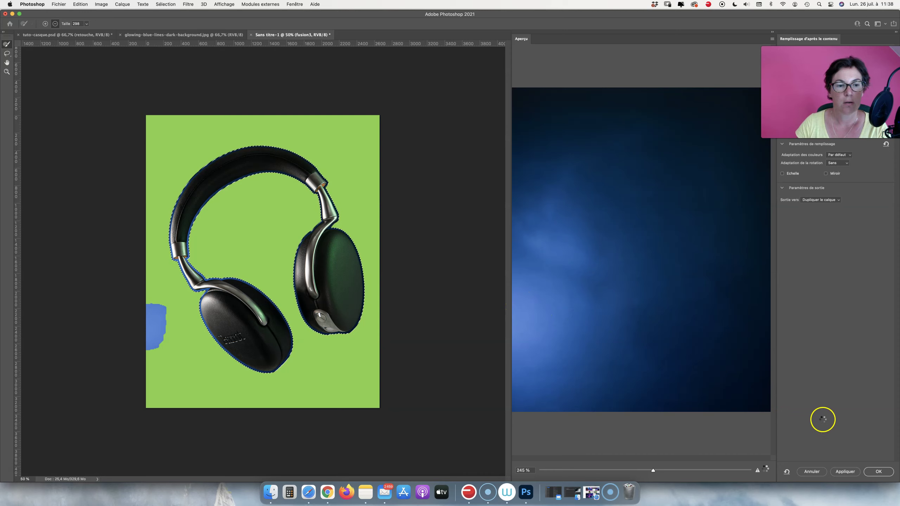
pyautogui.click(880, 471)
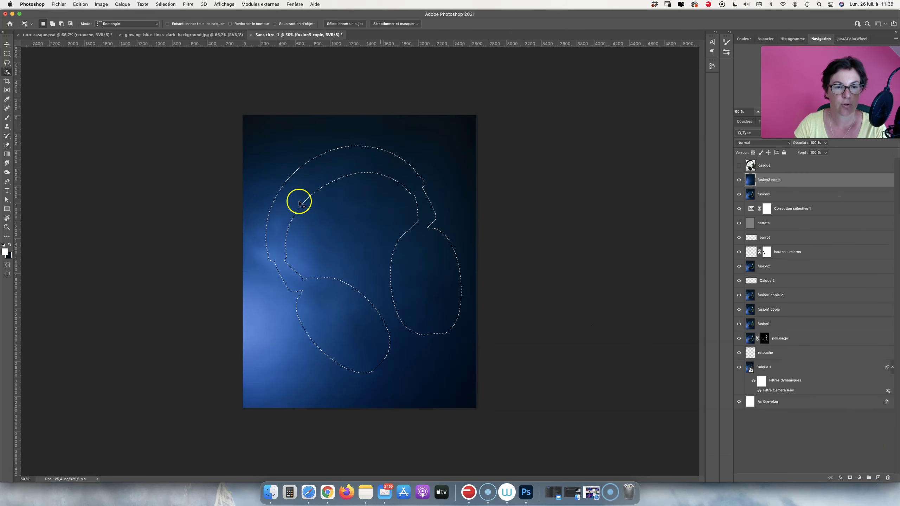
# Step: Deselect, duplicate the filled background, and apply a 33-pixel box blur to the copy
pyautogui.hotkey('ctrl', 'd')
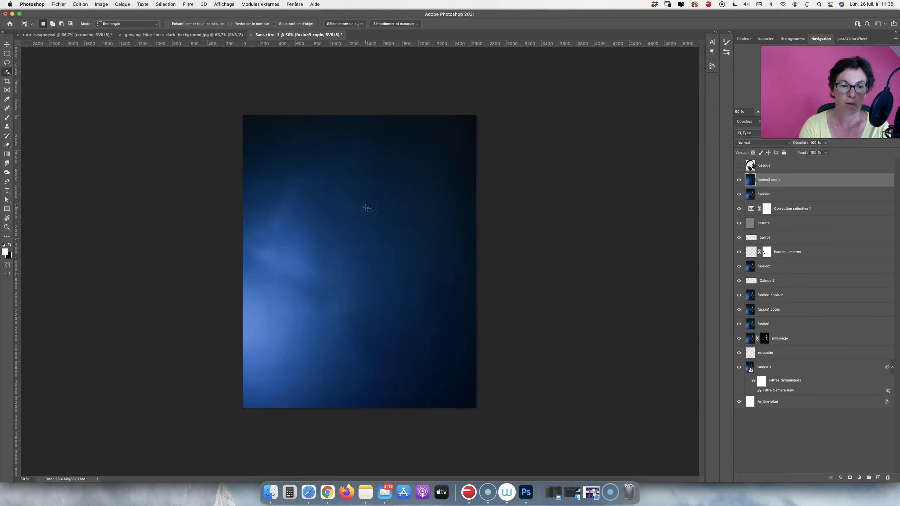
pyautogui.press('super+j')
pyautogui.moveTo(323, 207); pyautogui.dragTo(325, 122)
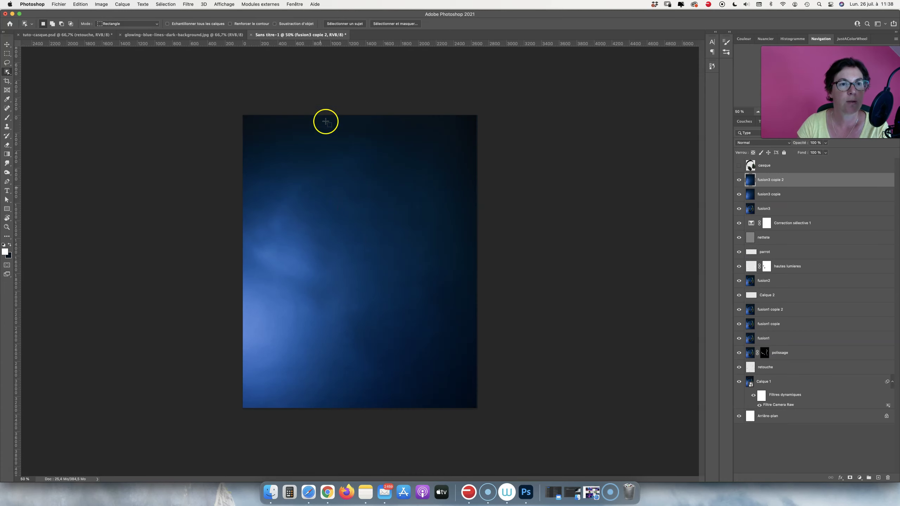
pyautogui.click(188, 4)
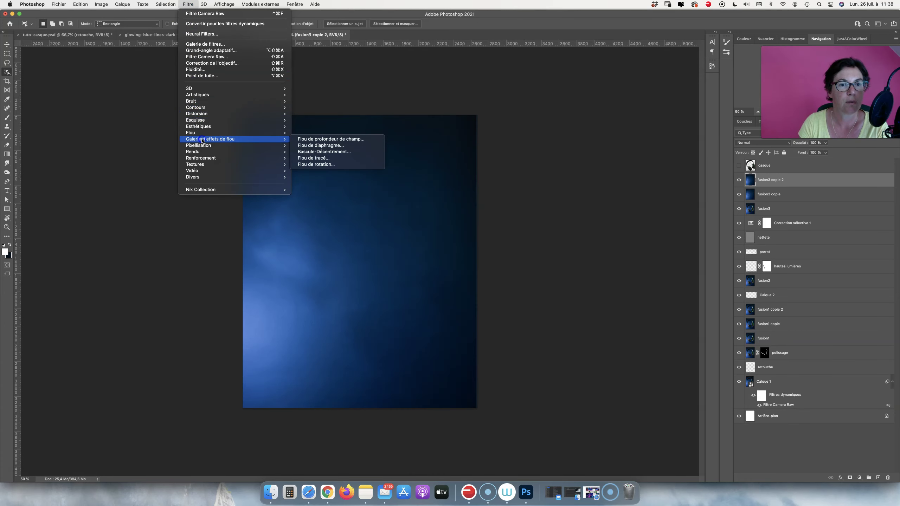
pyautogui.moveTo(204, 132)
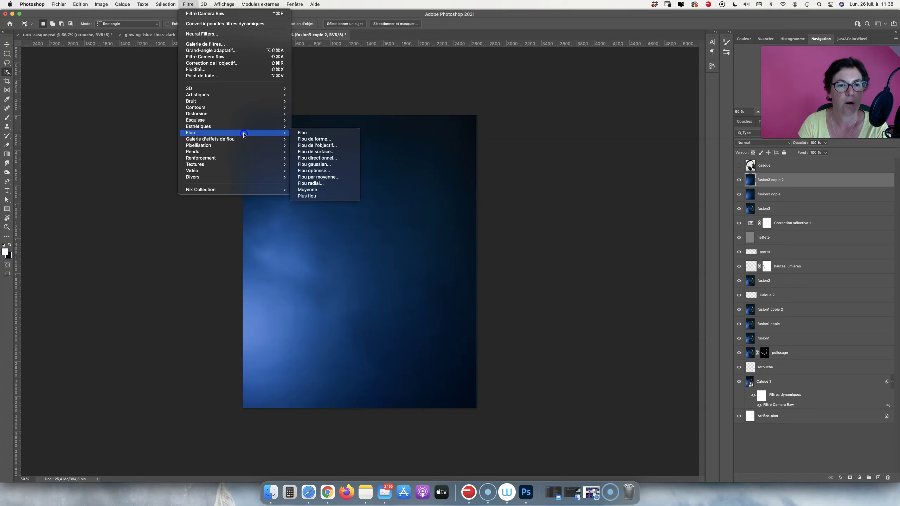
pyautogui.click(315, 177)
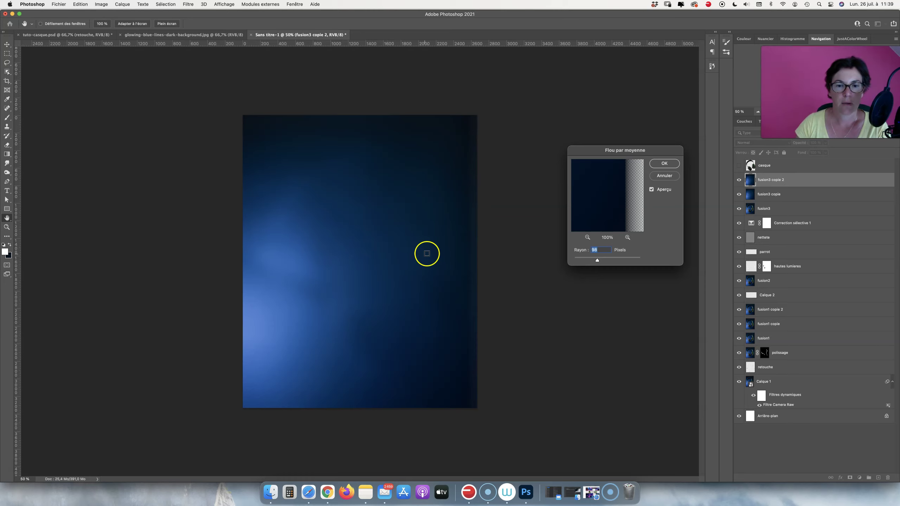
pyautogui.moveTo(597, 260)
pyautogui.mouseDown()
pyautogui.moveTo(586, 261)
pyautogui.moveTo(599, 260)
pyautogui.mouseUp()
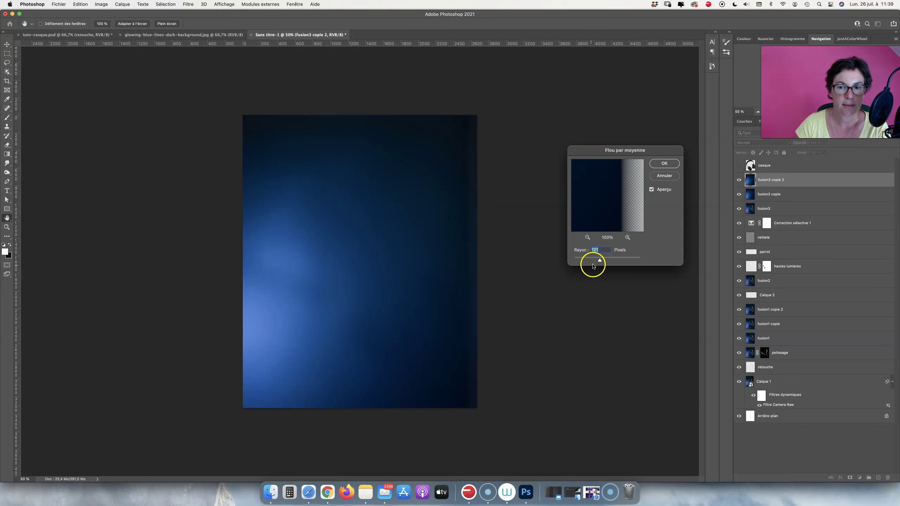
pyautogui.click(664, 163)
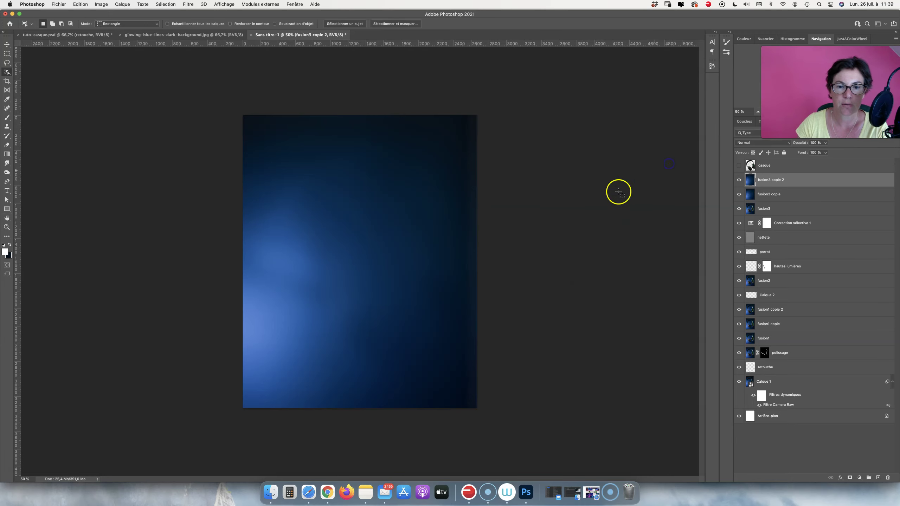
# Step: Stretch the blurred glow layer to about 111% width across the canvas
pyautogui.hotkey('ctrl', 't')
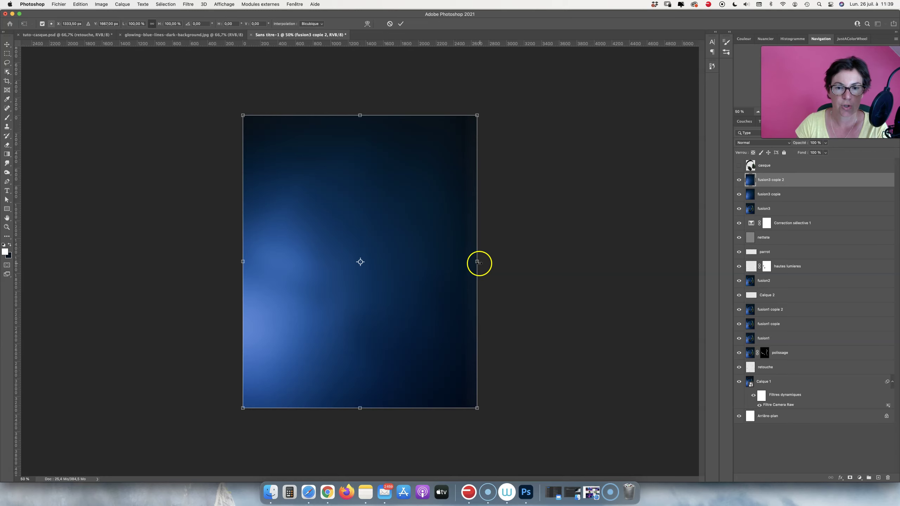
pyautogui.moveTo(477, 262); pyautogui.dragTo(486, 261)
pyautogui.moveTo(243, 261); pyautogui.dragTo(233, 261)
pyautogui.moveTo(487, 262); pyautogui.dragTo(493, 262)
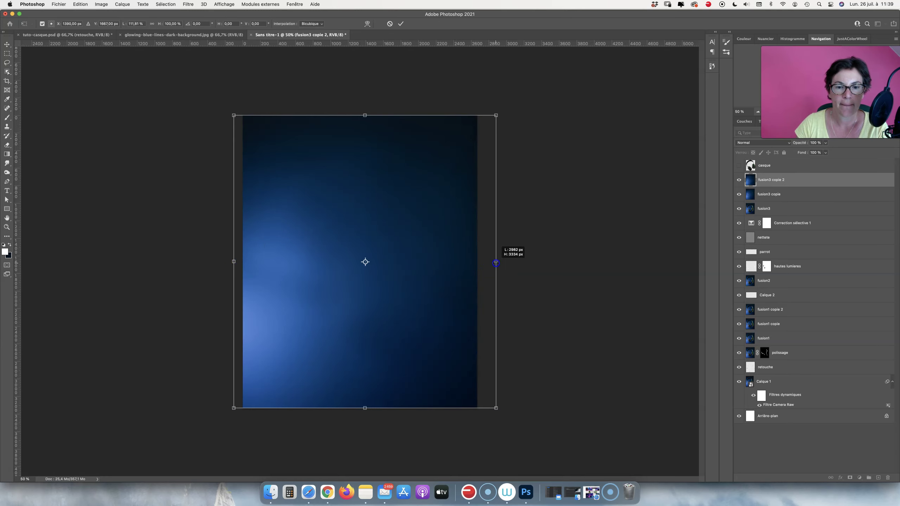
pyautogui.press('Return')
pyautogui.press('w')
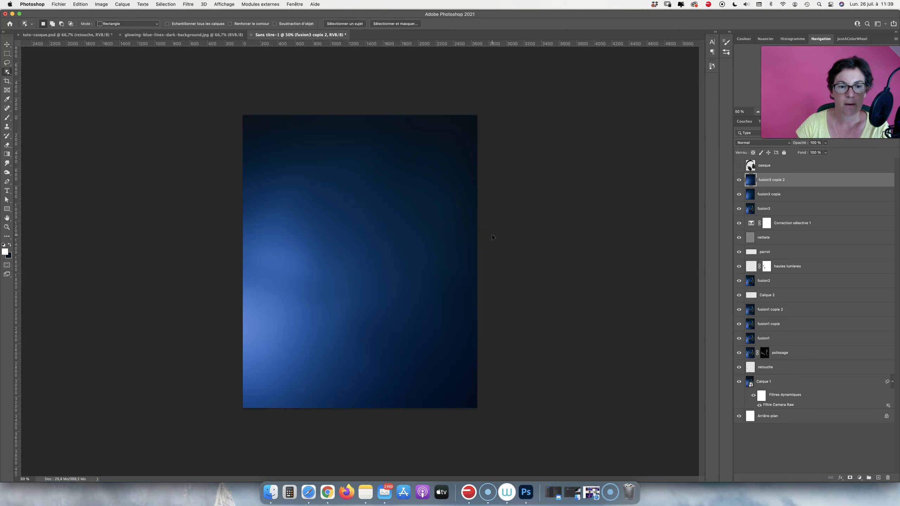
pyautogui.click(188, 4)
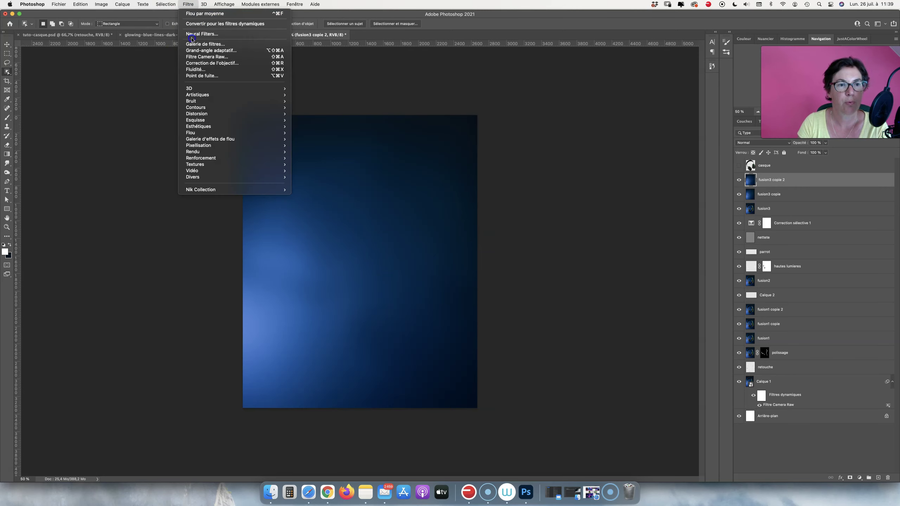
pyautogui.moveTo(191, 101)
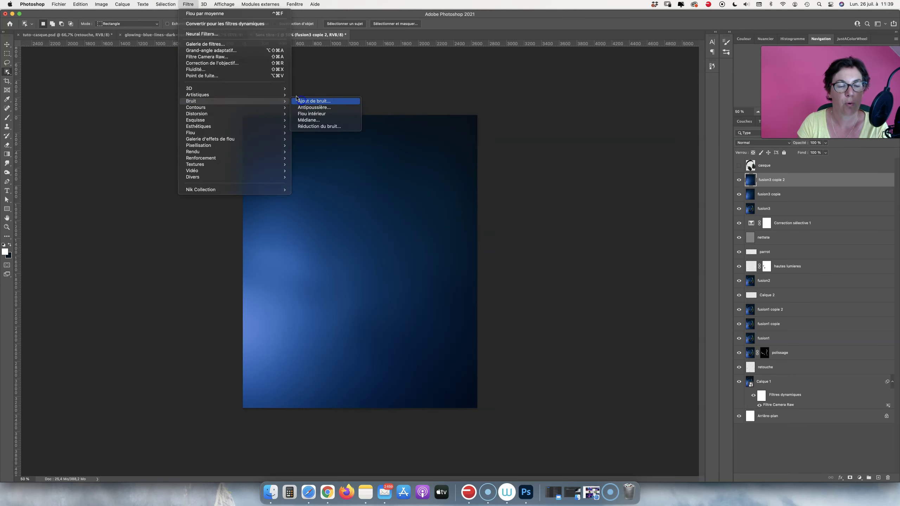
# Step: Add monochrome noise (Ajout de bruit) to the fusion3 copie 2 glow layer
pyautogui.click(312, 101)
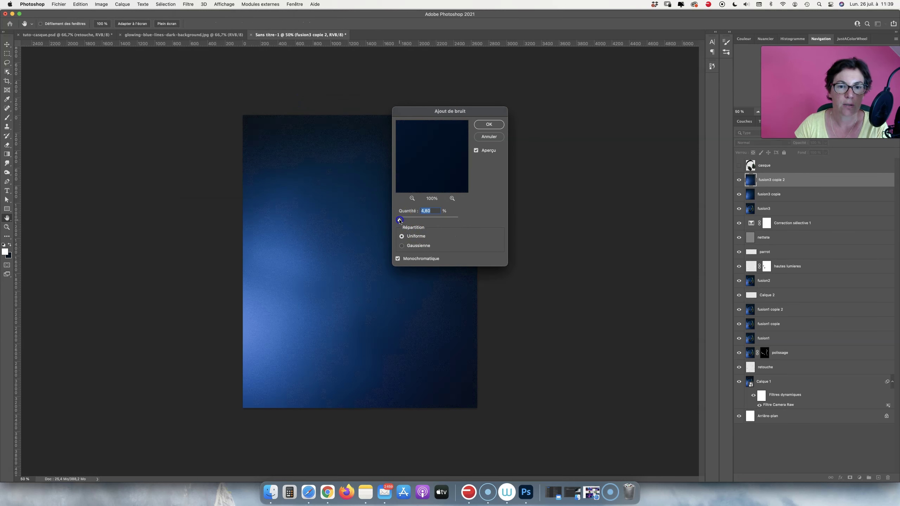
pyautogui.click(494, 124)
pyautogui.click(739, 181)
# Step: Toggle fusion3 copie 2 on and off to compare, then show the casque layer
pyautogui.click(739, 181)
pyautogui.click(739, 182)
pyautogui.click(739, 181)
pyautogui.click(739, 181)
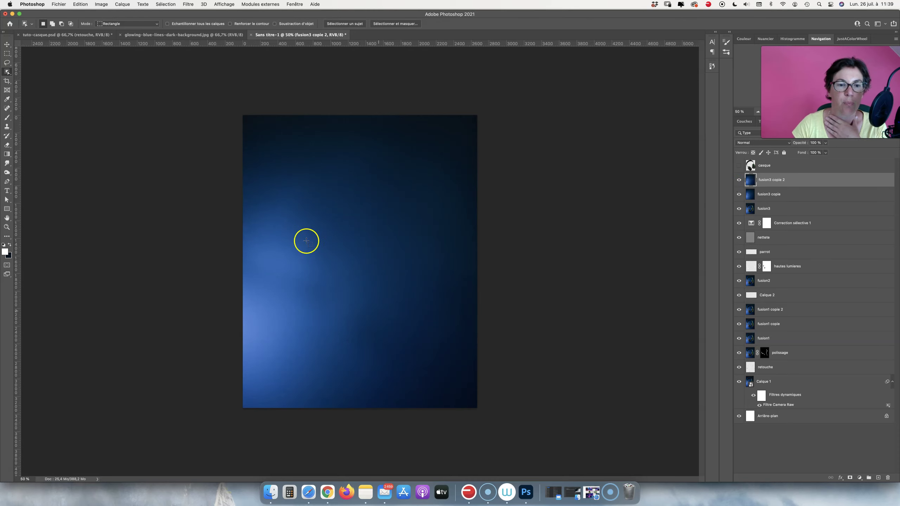
pyautogui.click(738, 181)
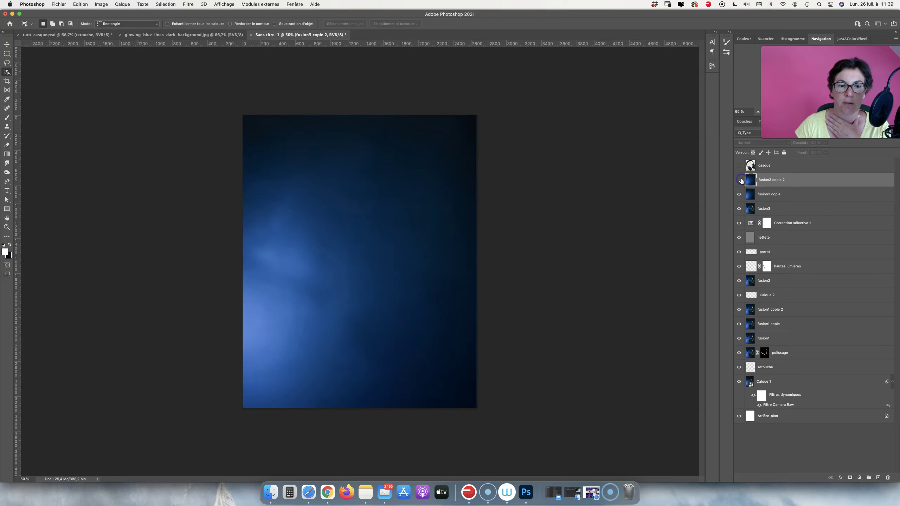
pyautogui.click(739, 181)
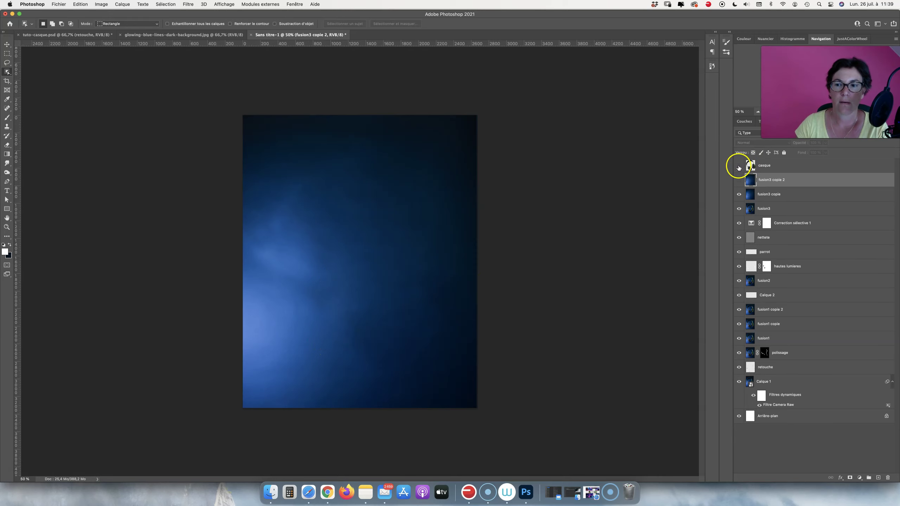
pyautogui.click(739, 166)
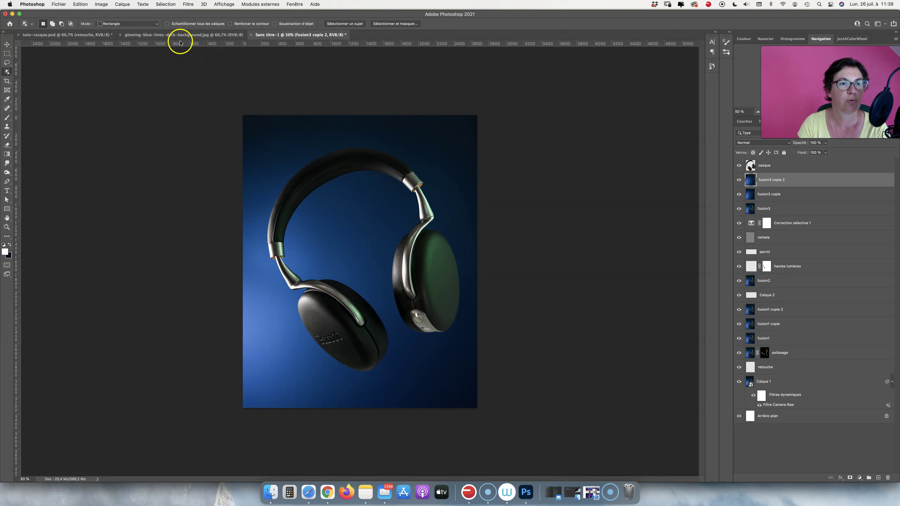
# Step: Select all of the glowing blue-lines image and return to the Sans titre-1 composite
pyautogui.click(187, 35)
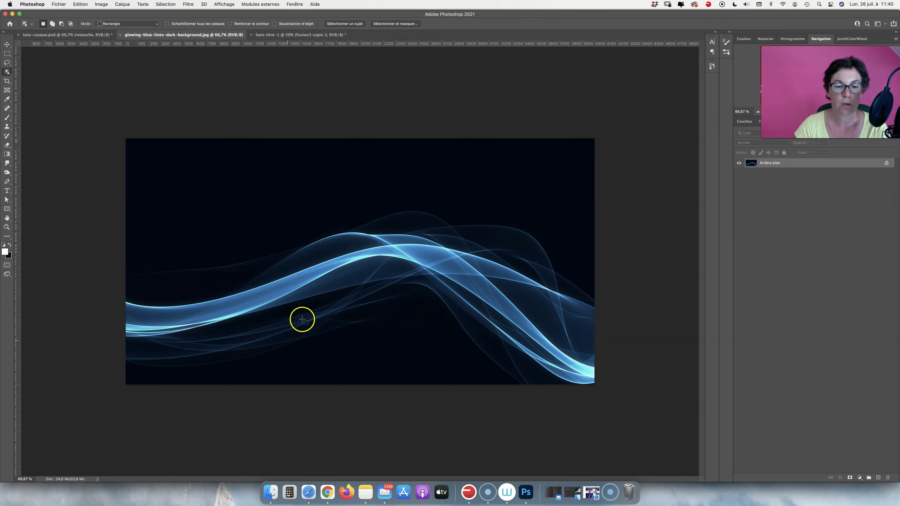
pyautogui.press('super+a')
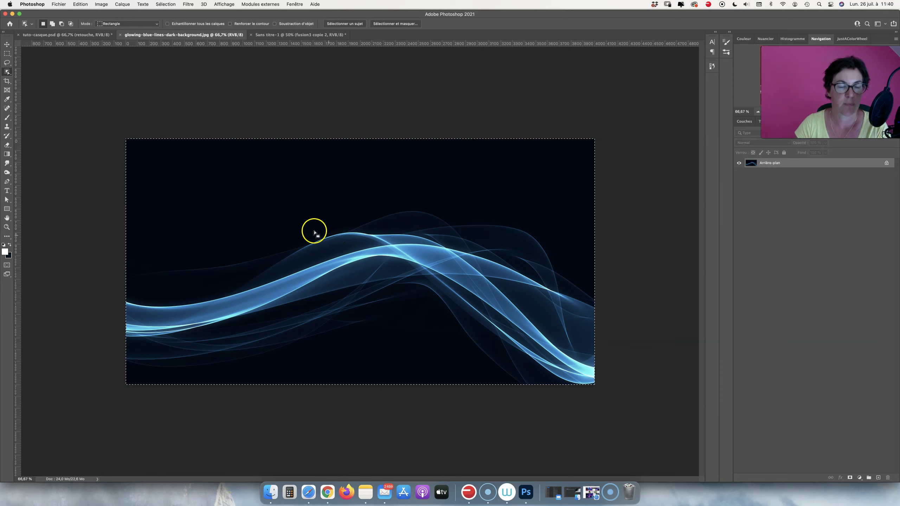
pyautogui.click(71, 35)
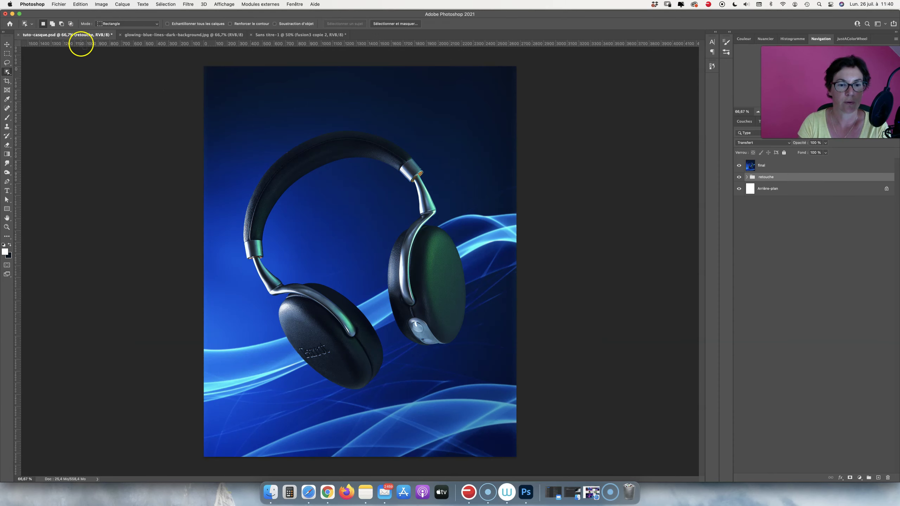
pyautogui.click(310, 35)
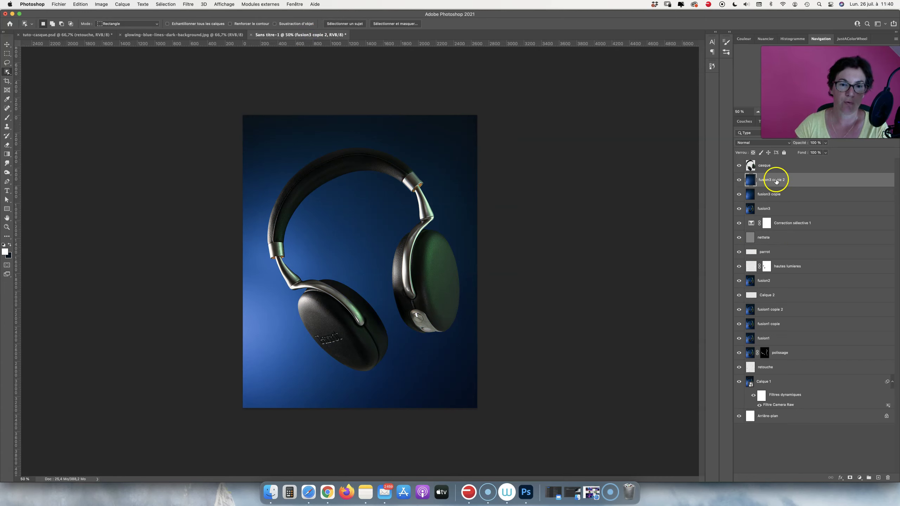
# Step: Paste the blue lines as a new layer and set its blend mode to Superposition
pyautogui.press('super+v')
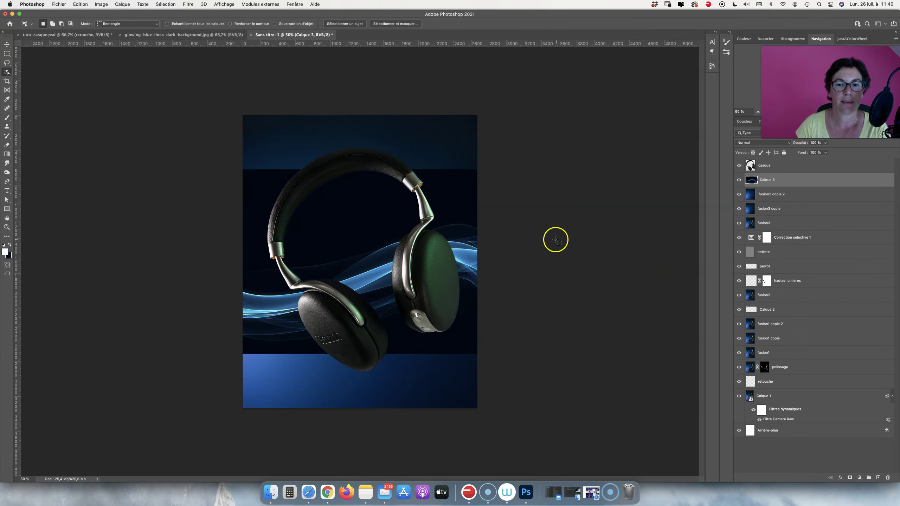
pyautogui.click(6, 44)
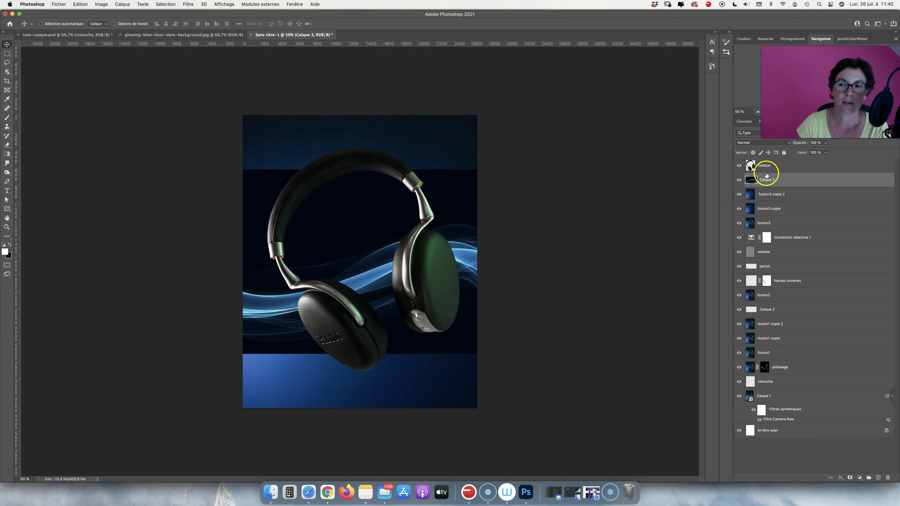
pyautogui.click(761, 143)
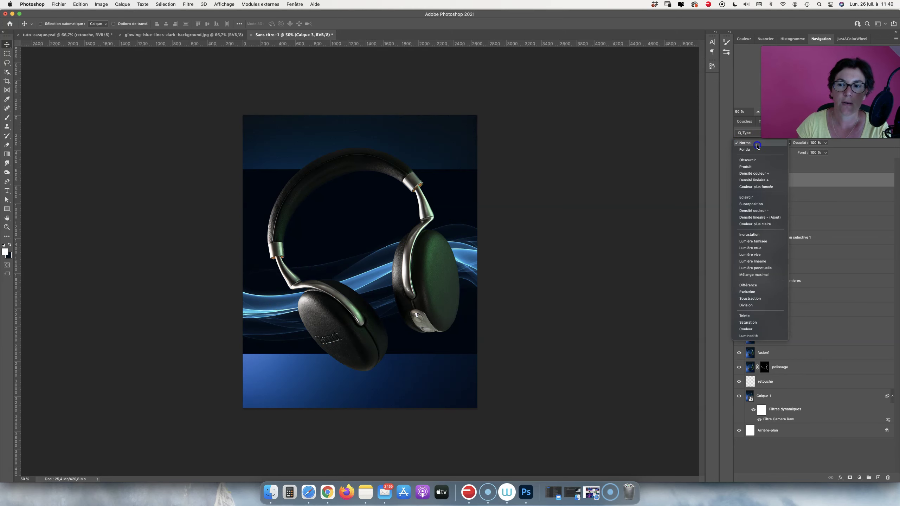
pyautogui.click(750, 204)
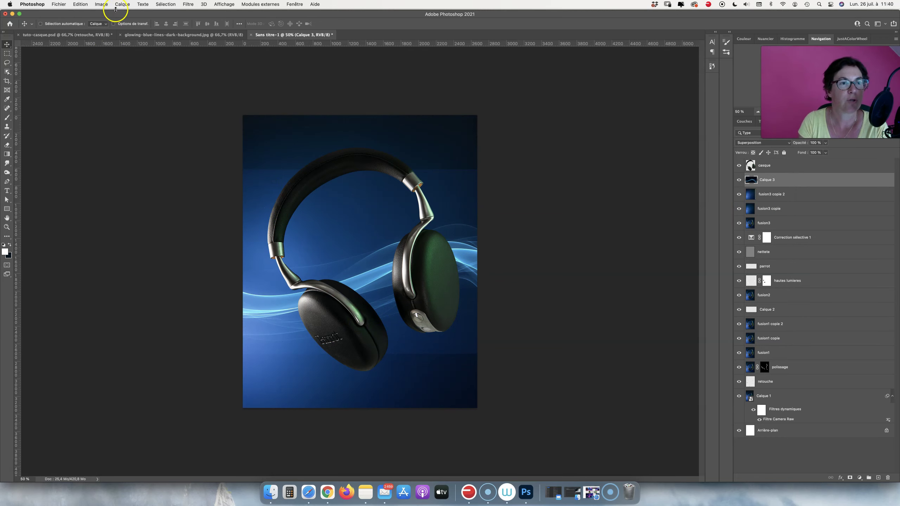
# Step: Apply a Niveaux levels adjustment with the black input raised to 30
pyautogui.click(105, 6)
pyautogui.moveTo(108, 23)
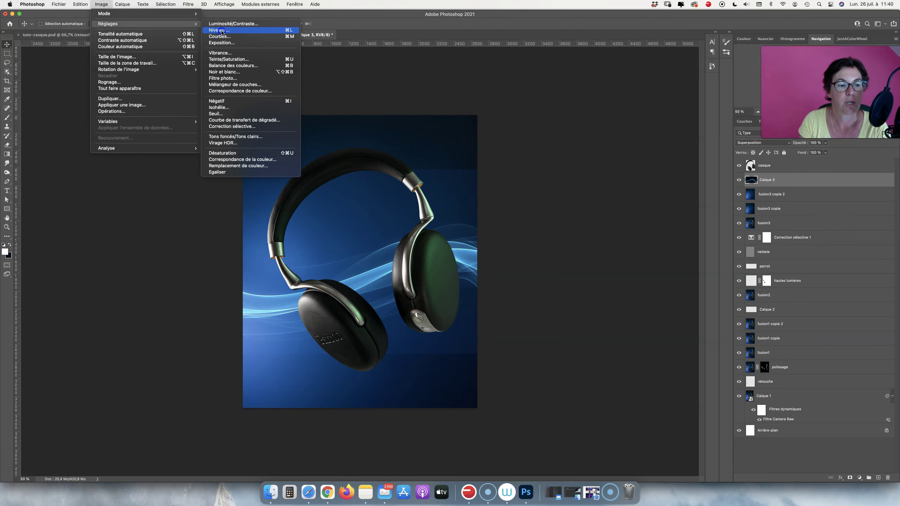
pyautogui.click(219, 30)
pyautogui.moveTo(582, 264); pyautogui.dragTo(593, 265)
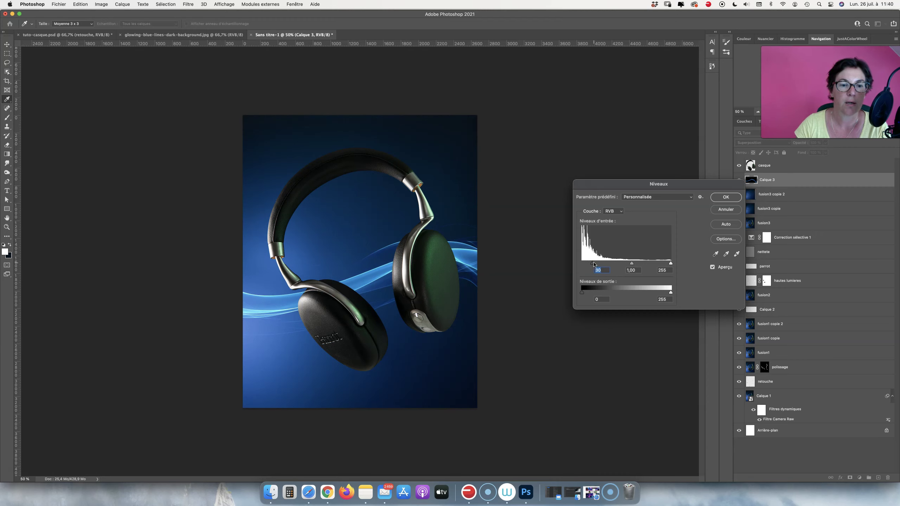
pyautogui.click(724, 197)
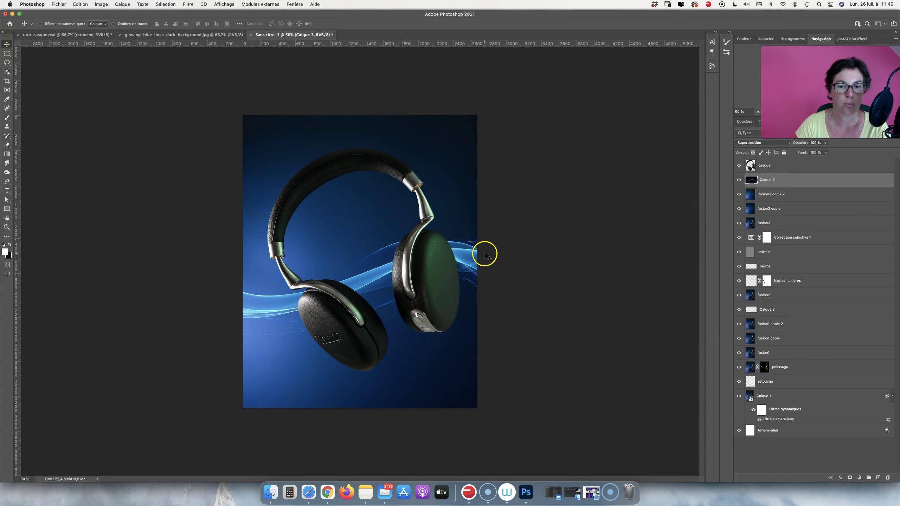
# Step: Distort Calque 3's corners and shift it up-left so the waves sweep diagonally
pyautogui.press('super')
pyautogui.press('super+t')
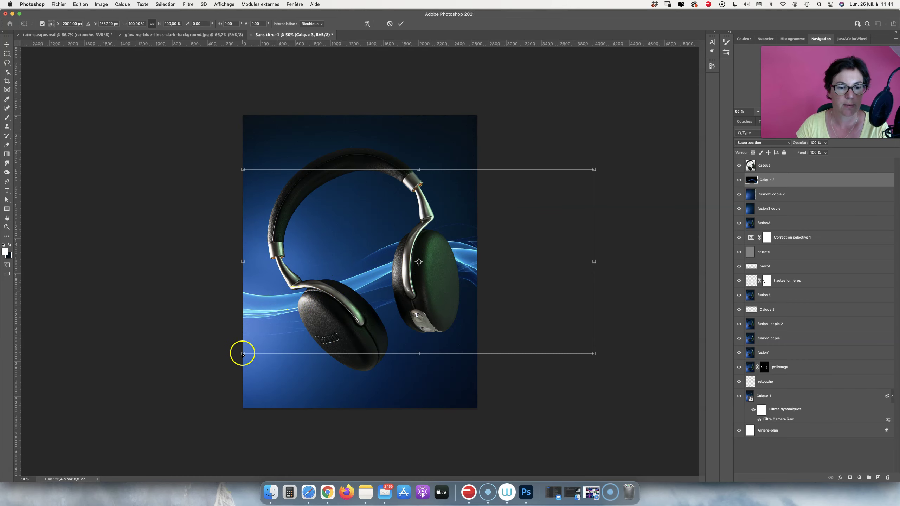
pyautogui.moveTo(242, 353); pyautogui.dragTo(240, 376)
pyautogui.moveTo(243, 170); pyautogui.dragTo(238, 131)
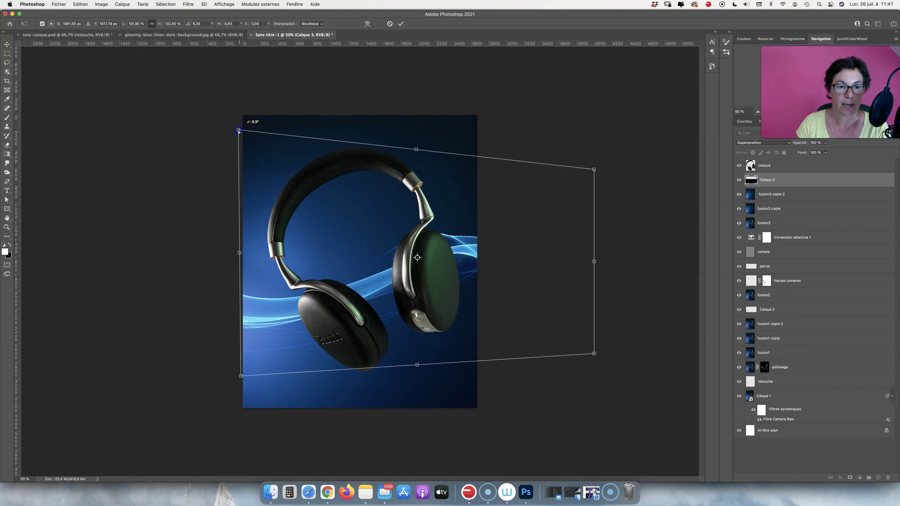
pyautogui.moveTo(262, 210); pyautogui.dragTo(235, 211)
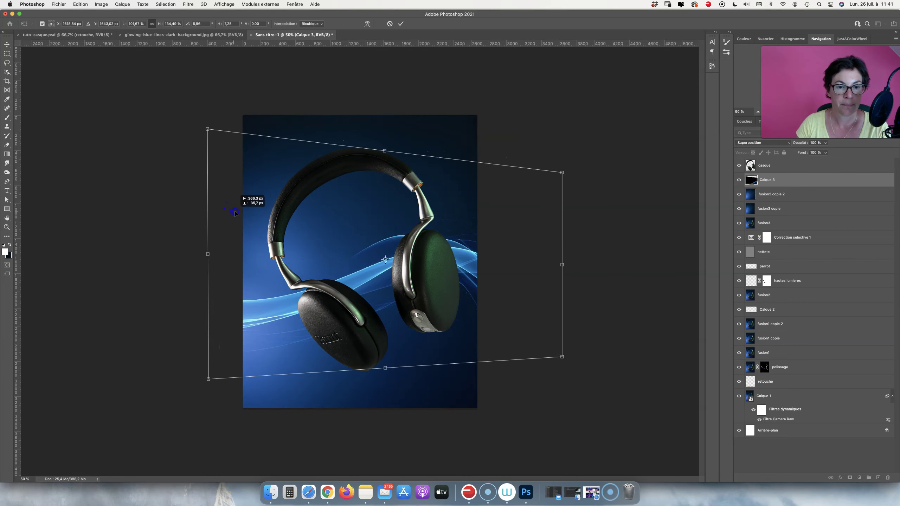
pyautogui.moveTo(235, 212); pyautogui.dragTo(235, 203)
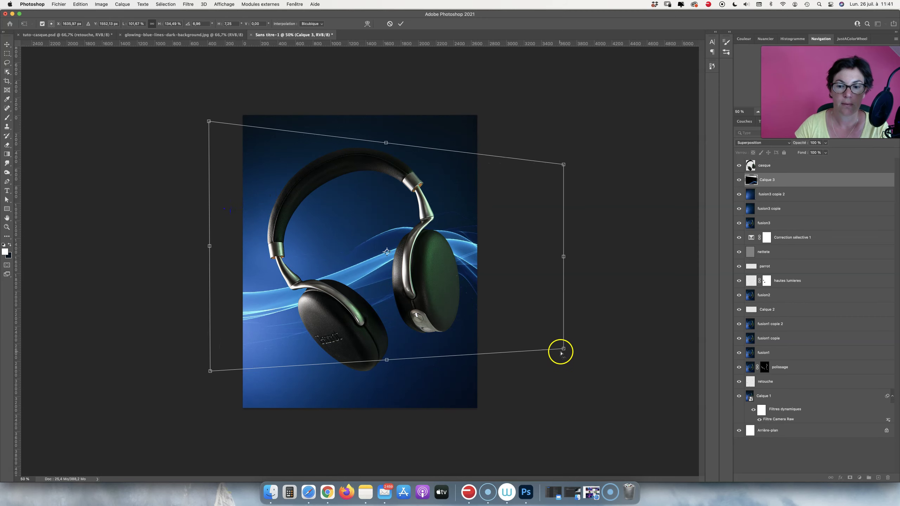
pyautogui.moveTo(563, 344); pyautogui.dragTo(561, 319)
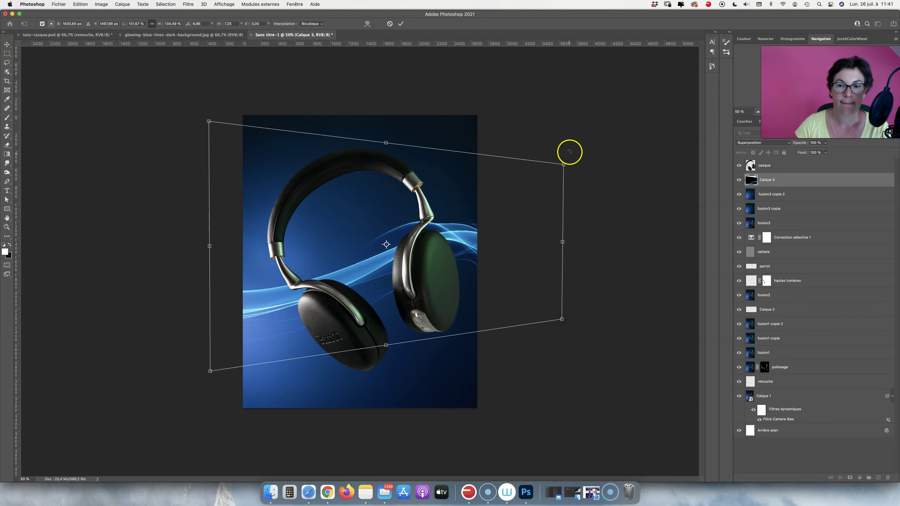
pyautogui.moveTo(563, 163); pyautogui.dragTo(558, 155)
pyautogui.moveTo(561, 319); pyautogui.dragTo(557, 310)
pyautogui.click(400, 24)
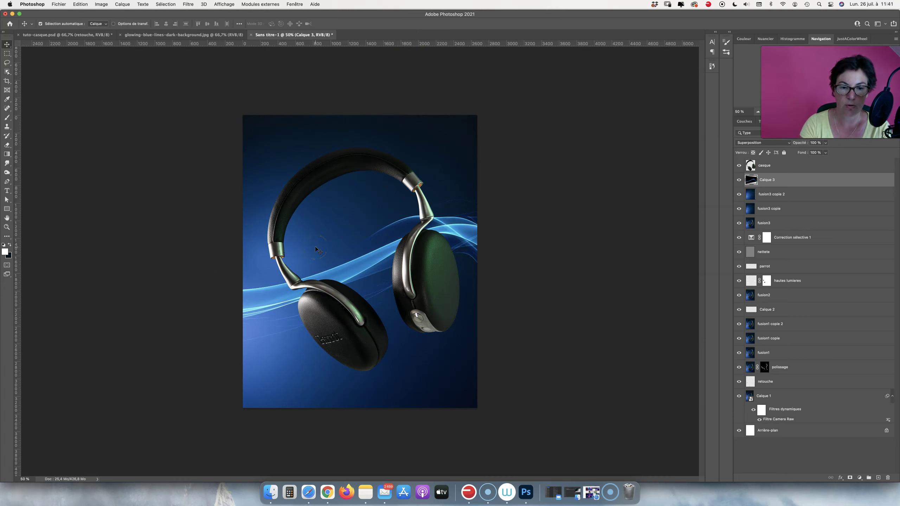
# Step: Duplicate the wave layer, flip it horizontally, and move the copy lower on the canvas
pyautogui.press('super+j')
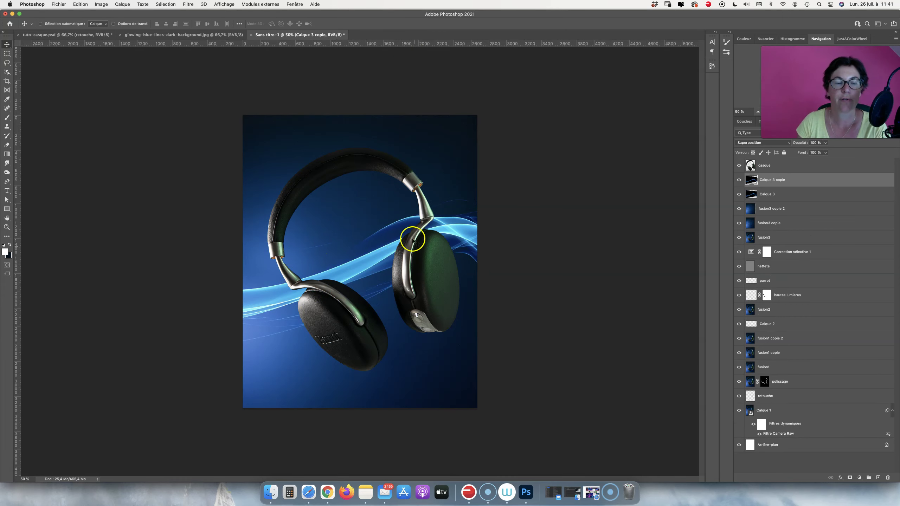
pyautogui.click(83, 4)
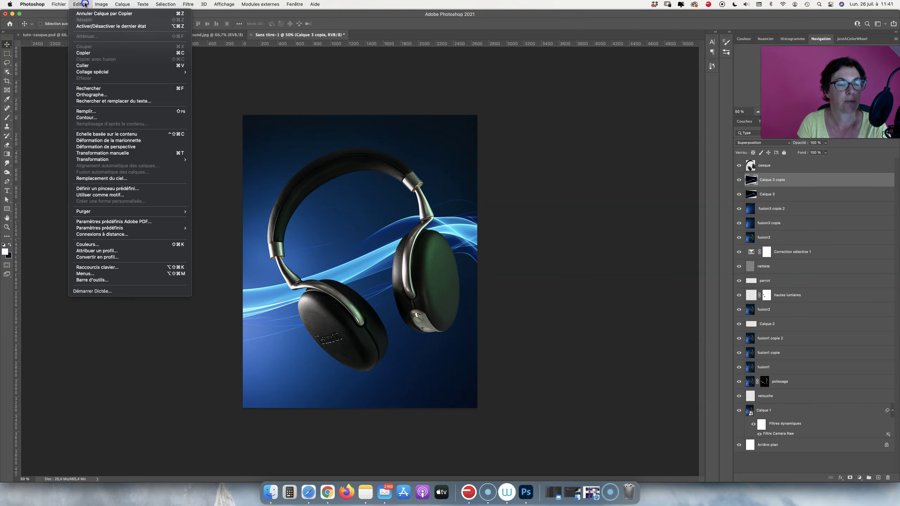
pyautogui.moveTo(92, 158)
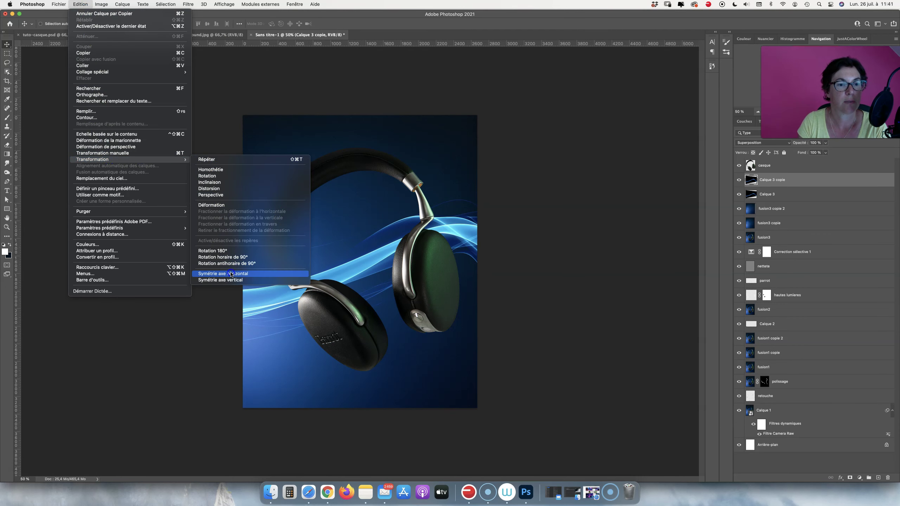
pyautogui.click(231, 274)
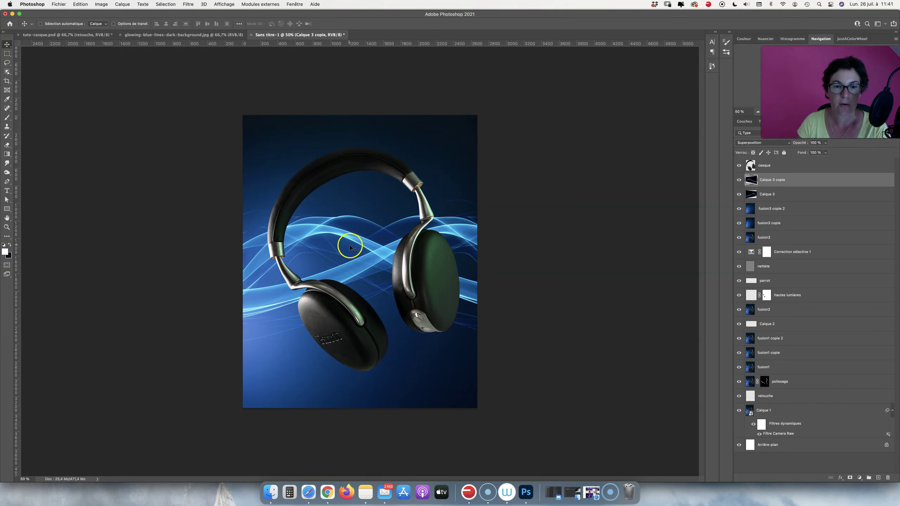
pyautogui.moveTo(340, 245); pyautogui.dragTo(337, 323)
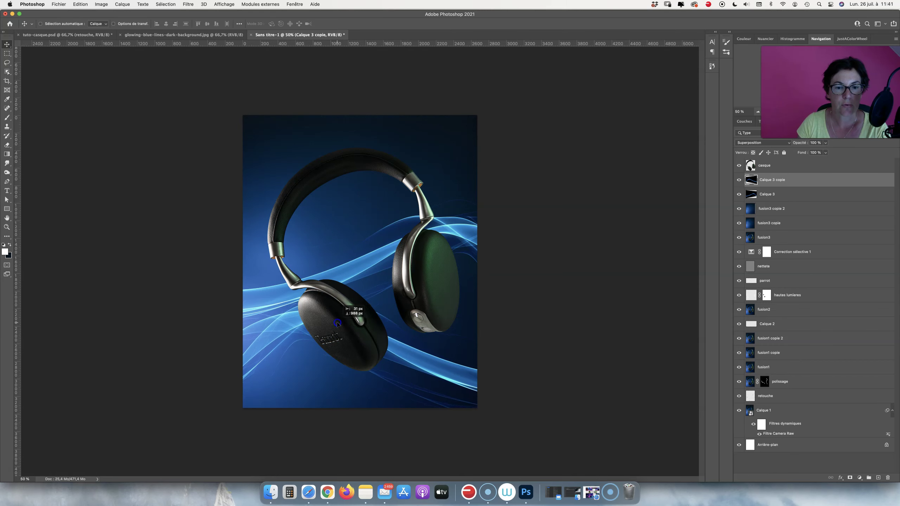
pyautogui.moveTo(280, 329); pyautogui.dragTo(280, 326)
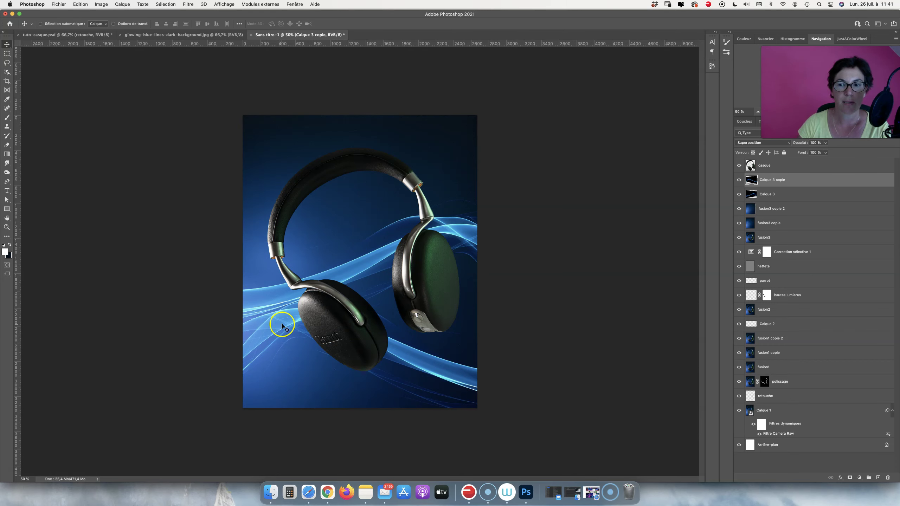
# Step: Scale the casque headphones layer to about 85% and move it higher in the frame
pyautogui.click(767, 166)
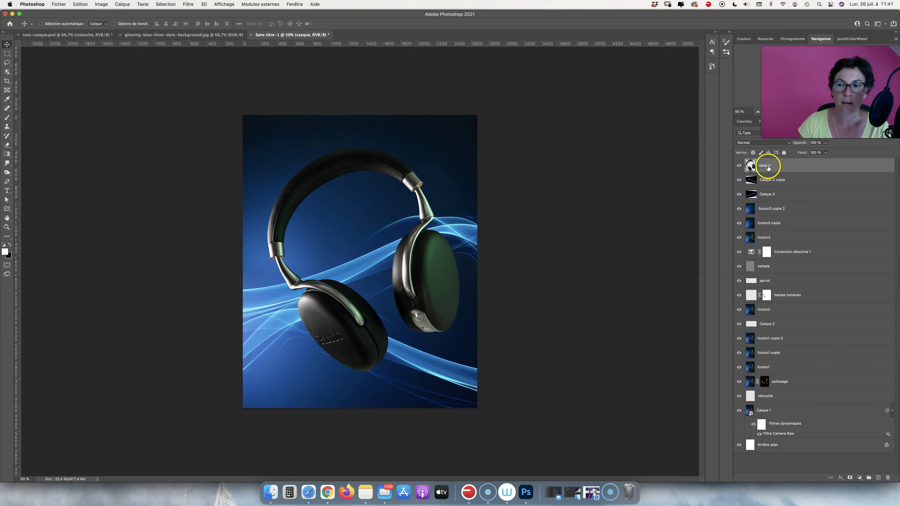
pyautogui.press('super+t')
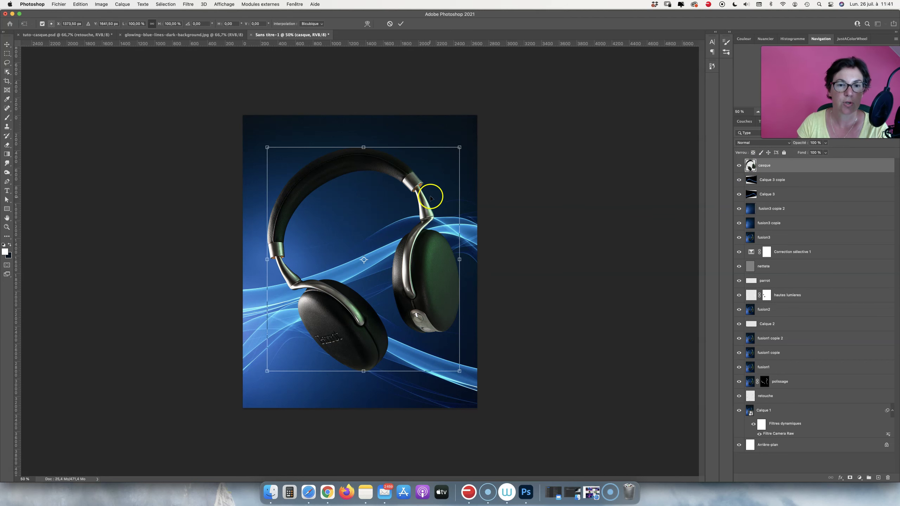
pyautogui.moveTo(459, 149); pyautogui.dragTo(435, 176)
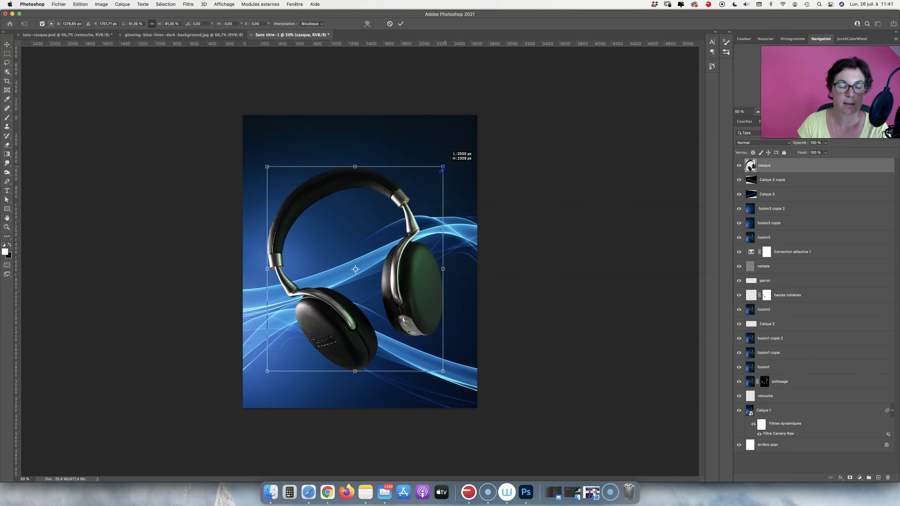
pyautogui.moveTo(387, 228); pyautogui.dragTo(388, 208)
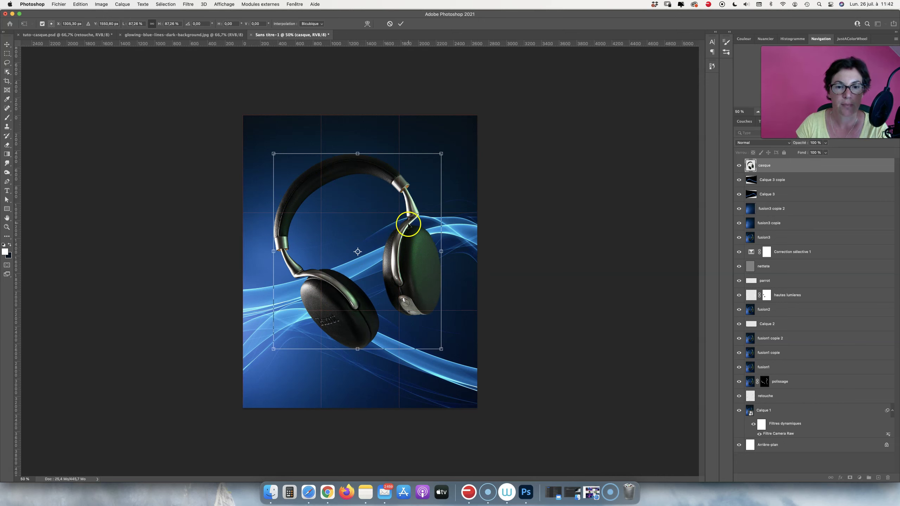
pyautogui.moveTo(406, 254); pyautogui.dragTo(407, 253)
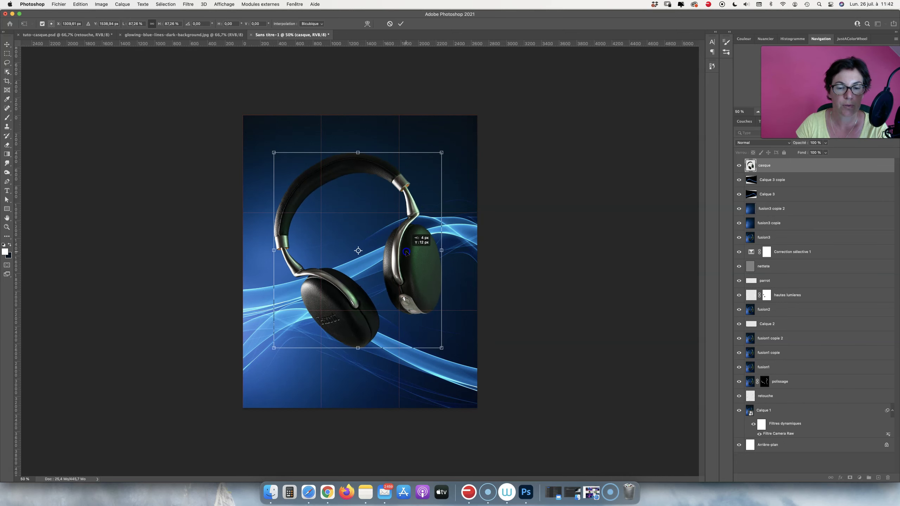
pyautogui.moveTo(441, 348); pyautogui.dragTo(435, 342)
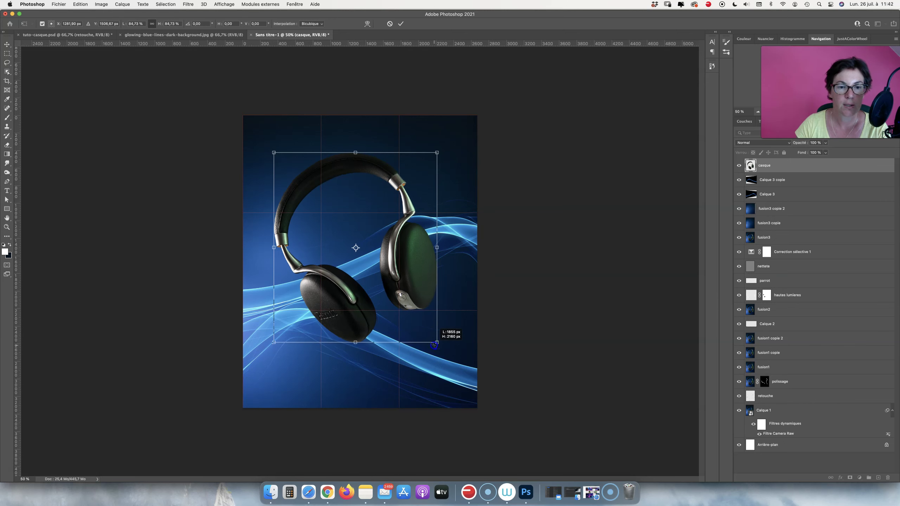
pyautogui.click(401, 24)
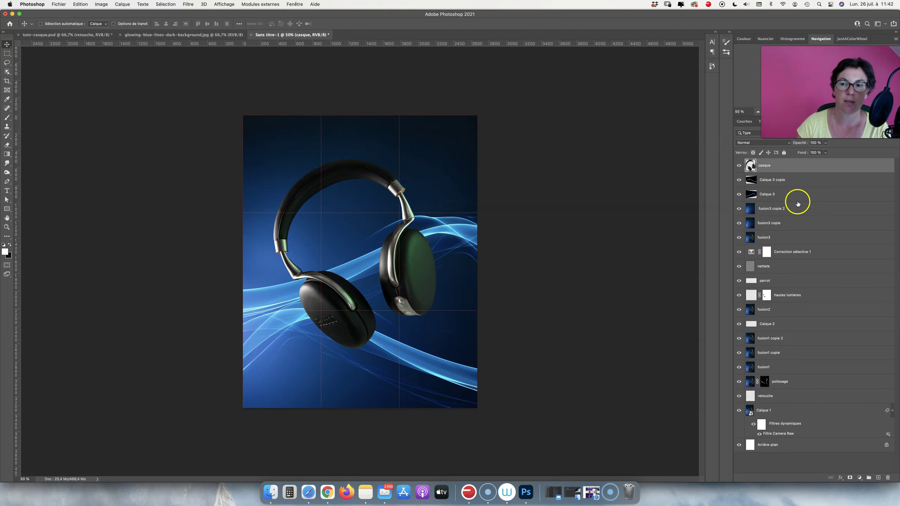
# Step: Convert the casque layer into a smart object
pyautogui.rightClick(818, 168)
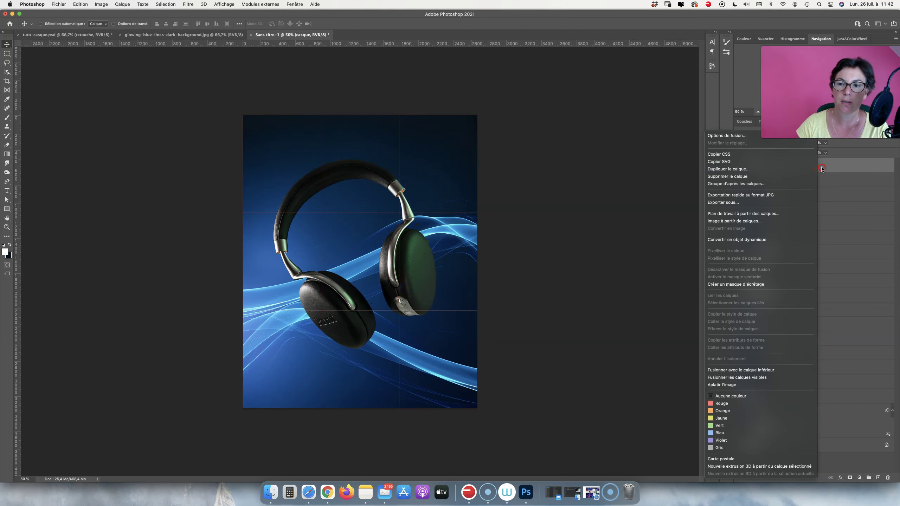
pyautogui.click(762, 240)
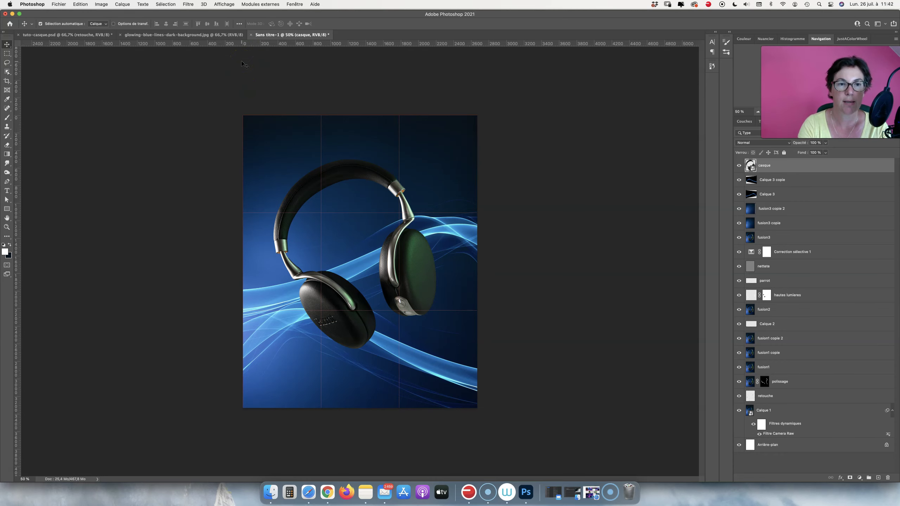
pyautogui.press('super+s')
# Step: Save the document as tuto-retouche-photo-produit-casque.psd
pyautogui.click(464, 30)
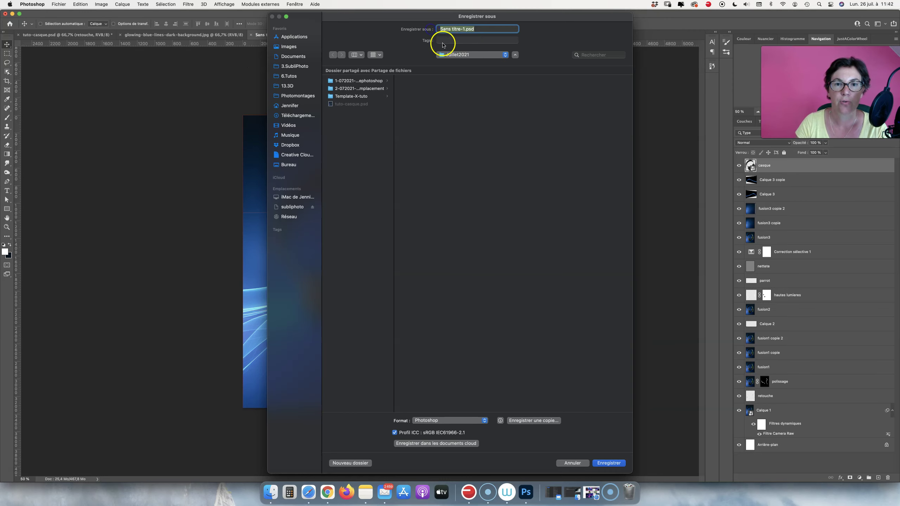
pyautogui.write('touche-photo-produit-casqu')
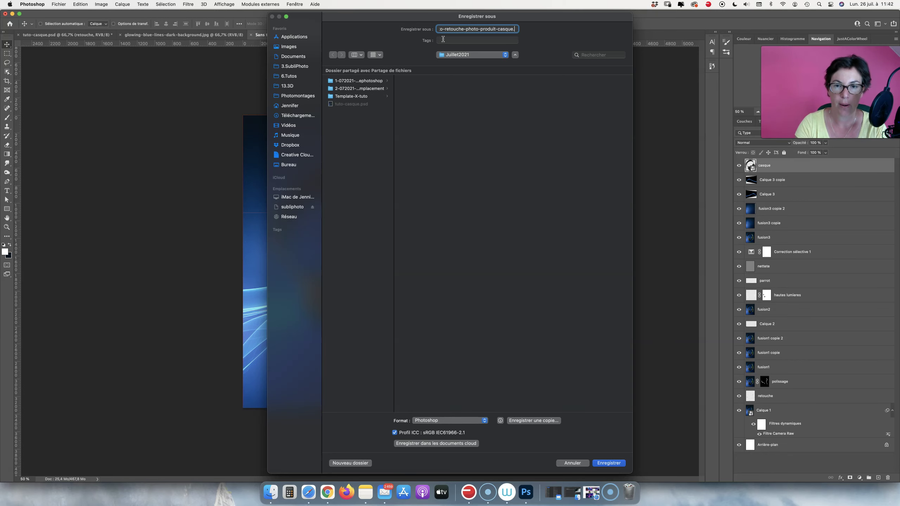
pyautogui.press('Return')
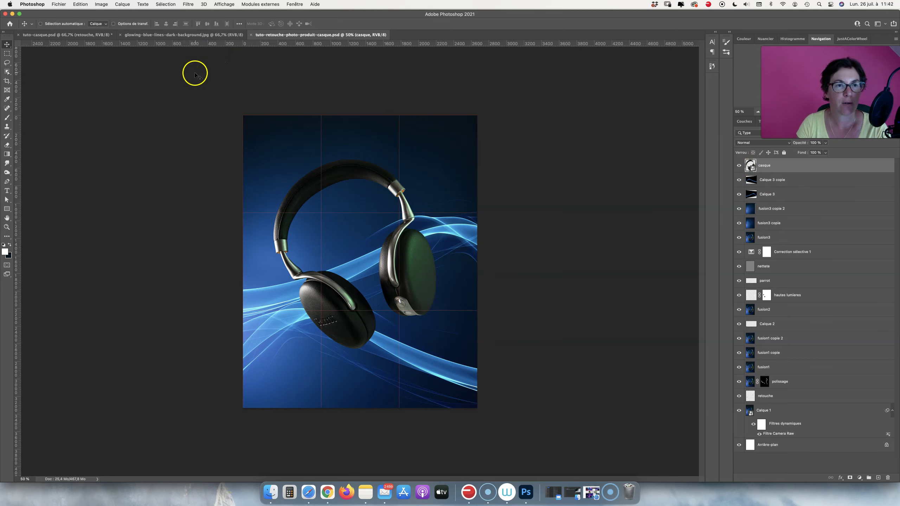
# Step: Open the Camera Raw filter on the headphones and show the Color Grading wheels
pyautogui.click(190, 5)
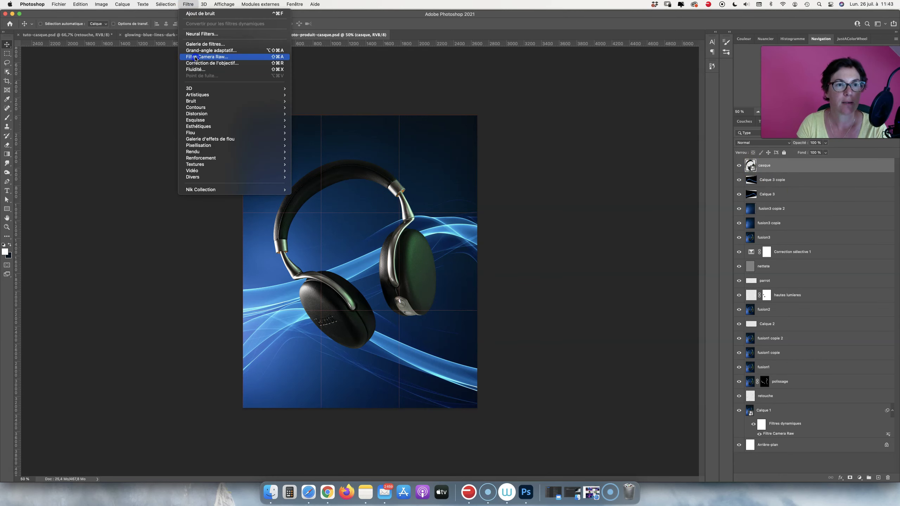
pyautogui.click(195, 54)
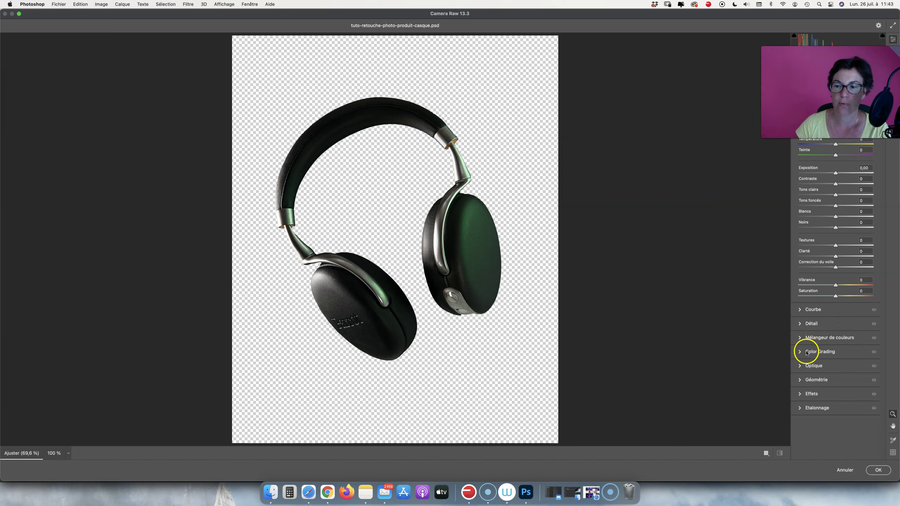
pyautogui.click(801, 338)
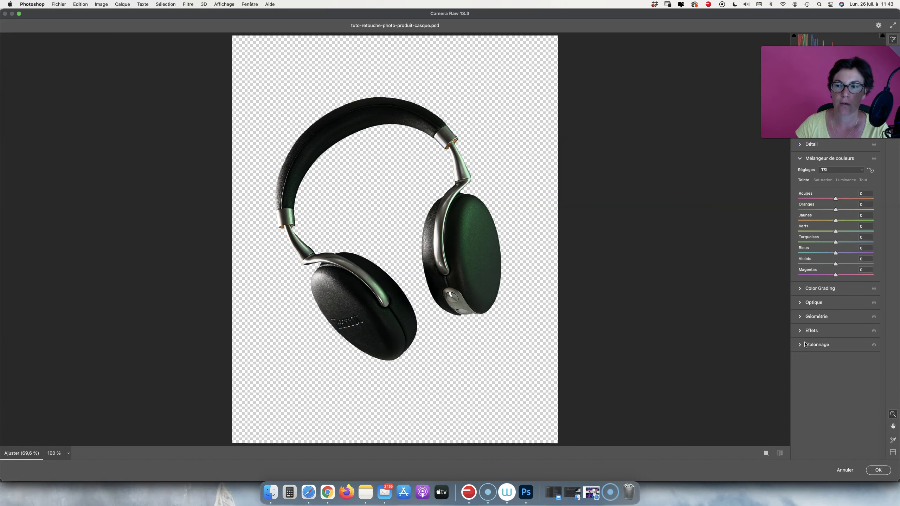
pyautogui.click(804, 288)
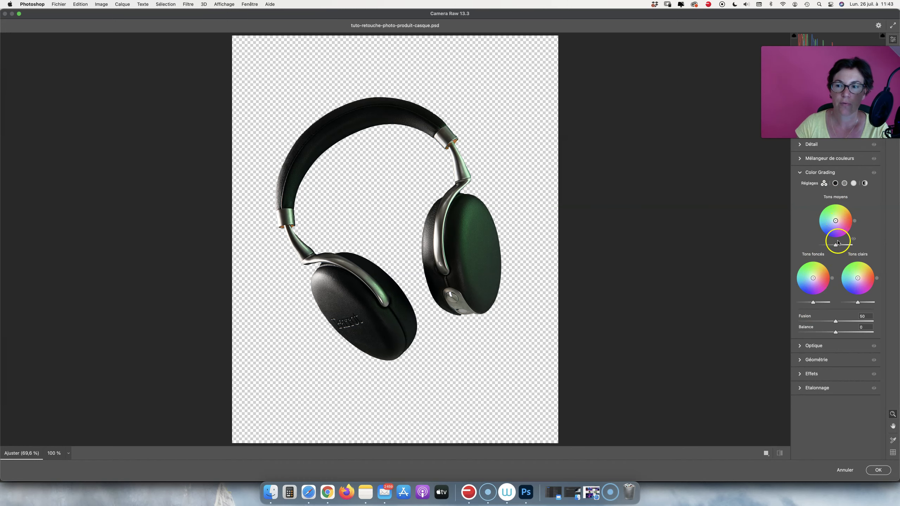
# Step: Tint midtones, highlights and shadows toward blue, then apply the Camera Raw filter
pyautogui.moveTo(836, 246); pyautogui.dragTo(828, 229)
pyautogui.click(849, 285)
pyautogui.moveTo(857, 280); pyautogui.dragTo(855, 281)
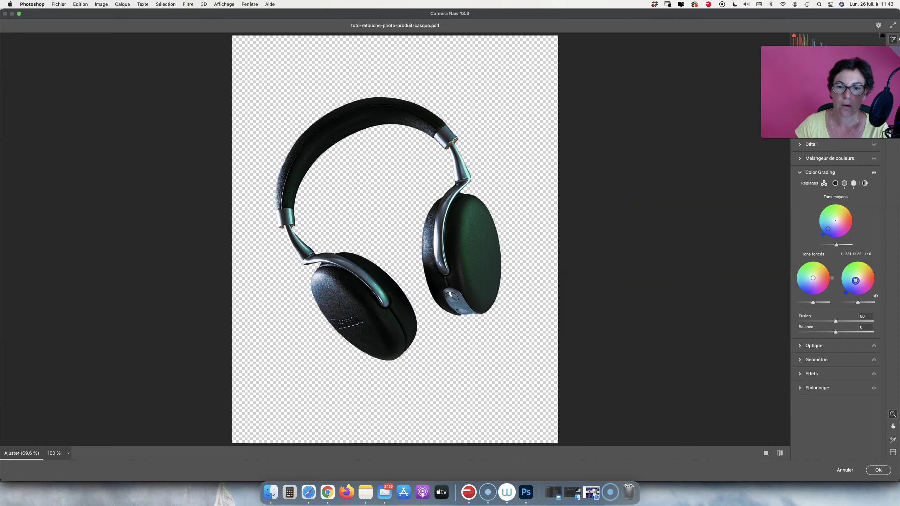
pyautogui.moveTo(855, 281); pyautogui.dragTo(854, 282)
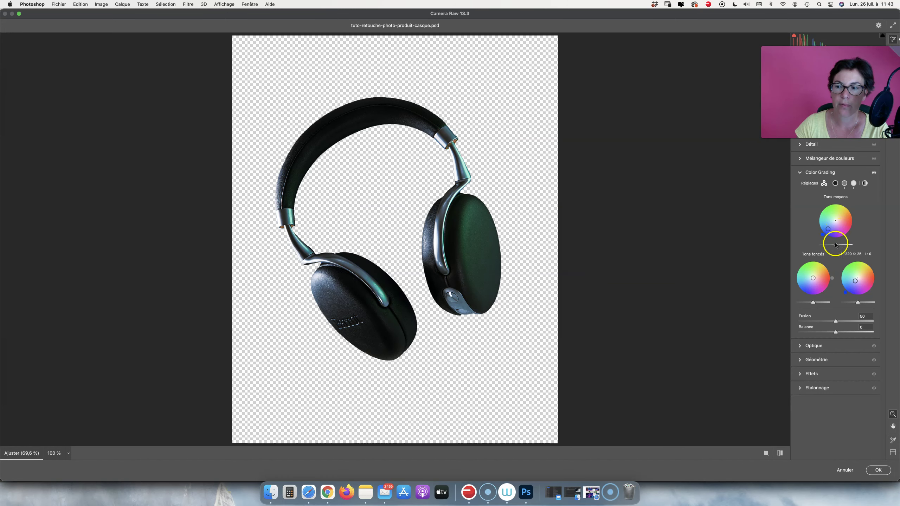
pyautogui.moveTo(833, 237); pyautogui.dragTo(833, 227)
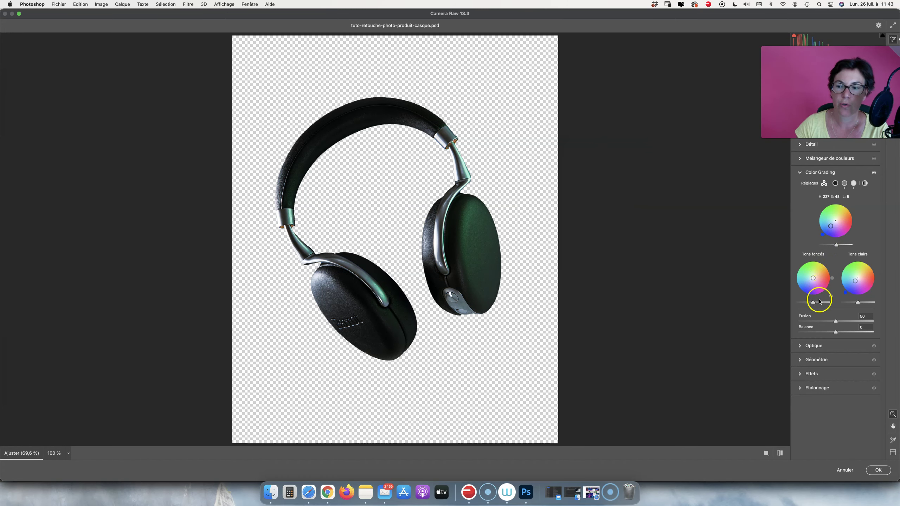
pyautogui.moveTo(813, 278)
pyautogui.mouseDown()
pyautogui.moveTo(809, 294)
pyautogui.moveTo(810, 284)
pyautogui.mouseUp()
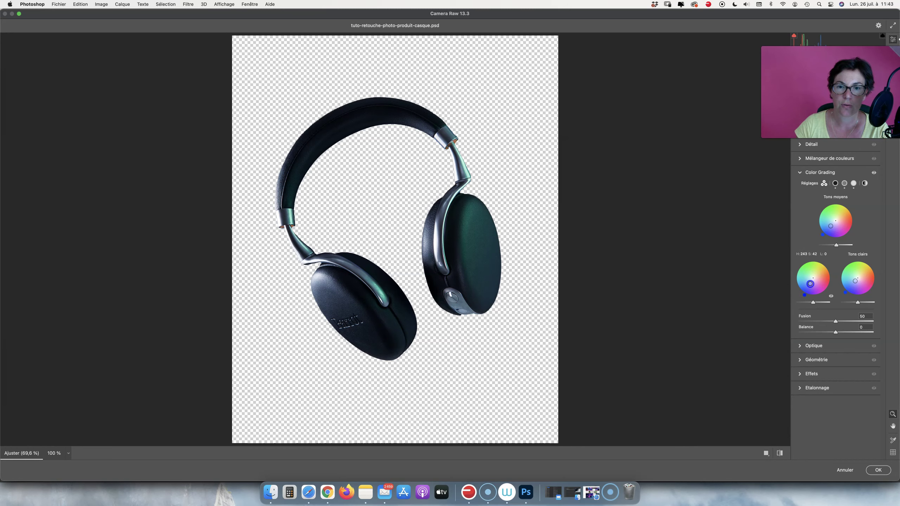
pyautogui.click(878, 470)
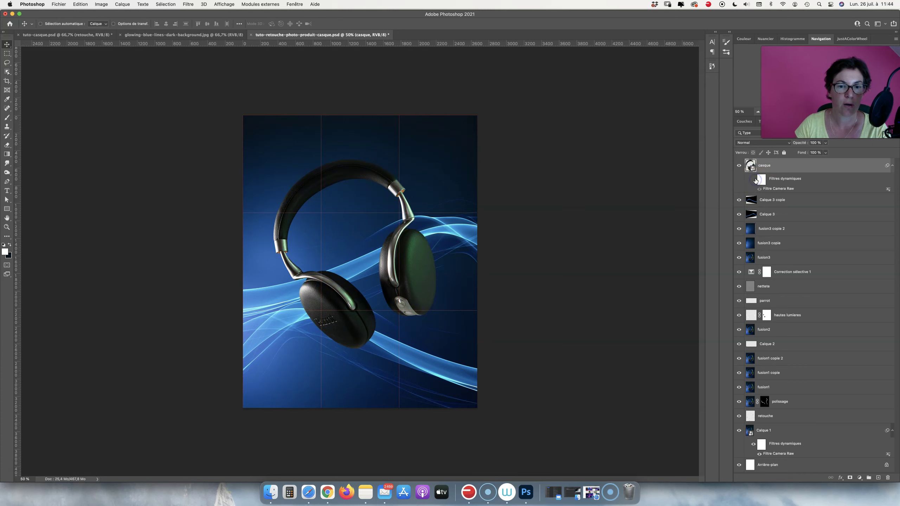
# Step: Compare the Camera Raw effect, stamp visible layers into Calque 4, hide guides, and save
pyautogui.click(759, 188)
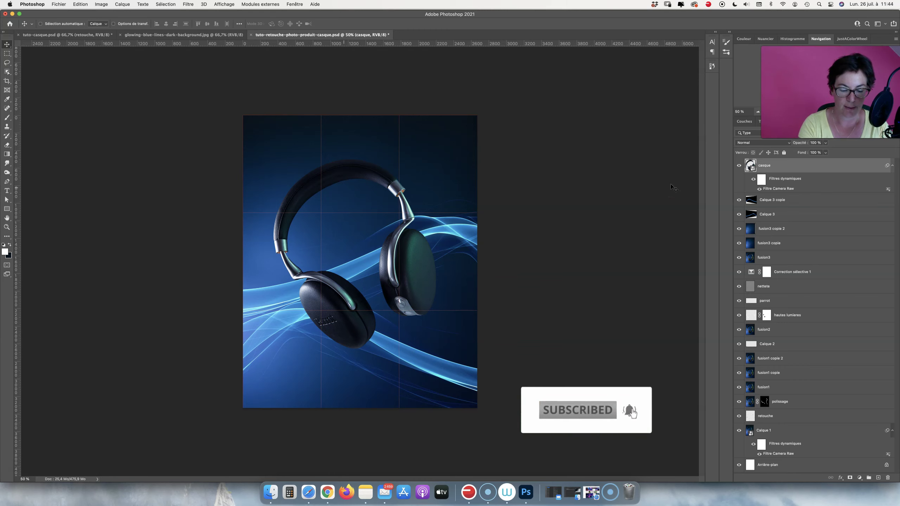
pyautogui.press('super+alt+shift+e')
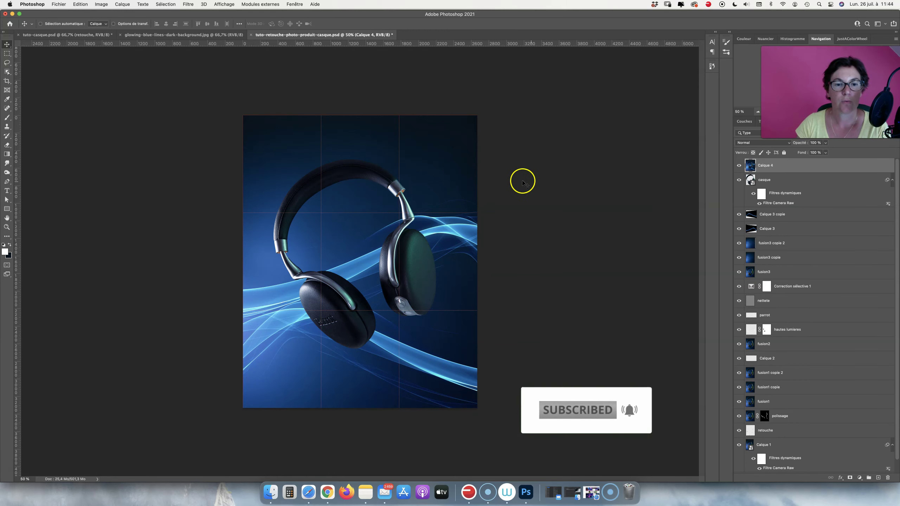
pyautogui.press('super+semicolon')
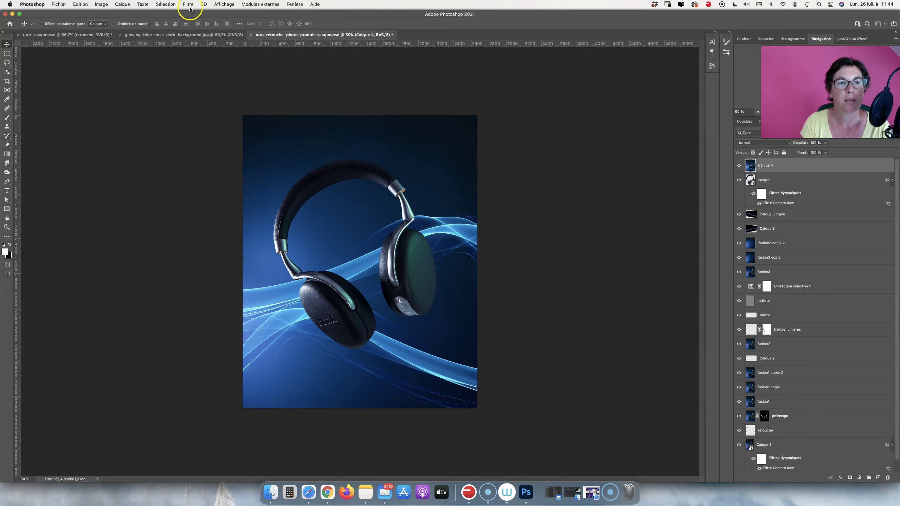
pyautogui.press('super+s')
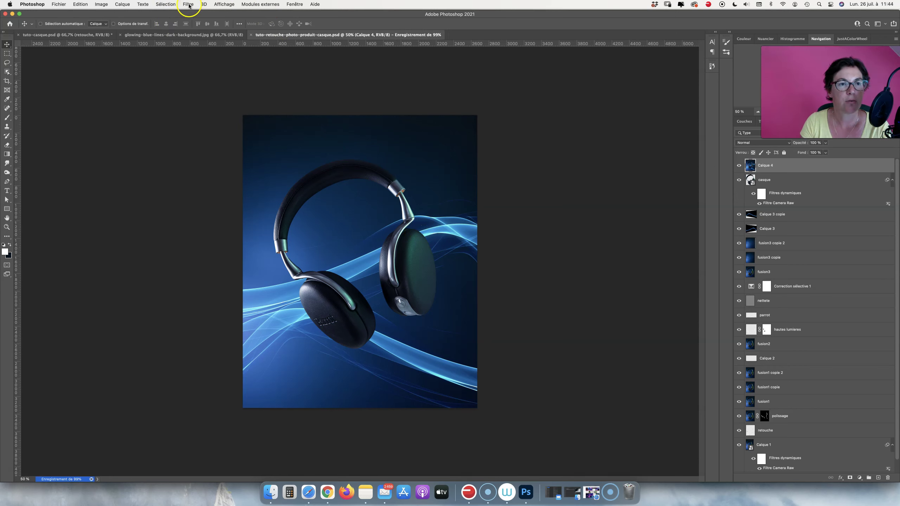
# Step: Launch Color Efex Pro 4 on the merged layer with the Cross Processing filter
pyautogui.click(189, 4)
pyautogui.moveTo(231, 190)
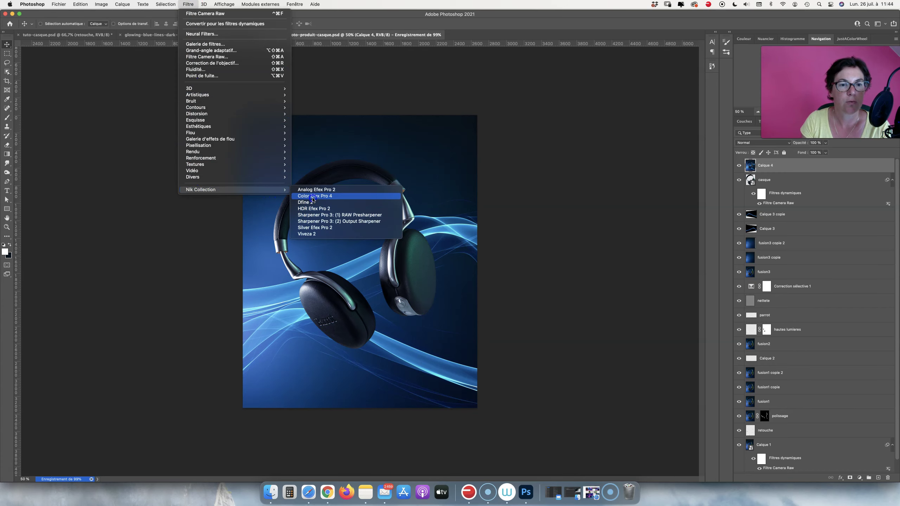
pyautogui.click(314, 198)
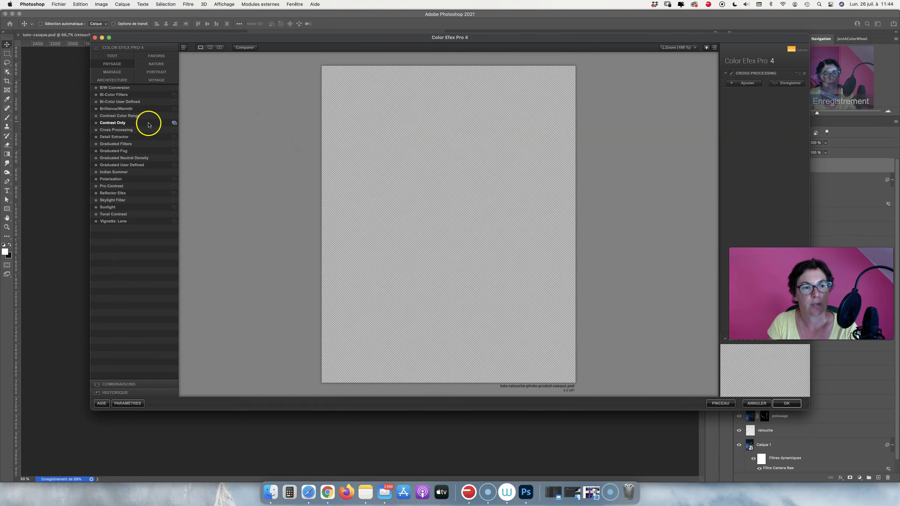
pyautogui.click(112, 129)
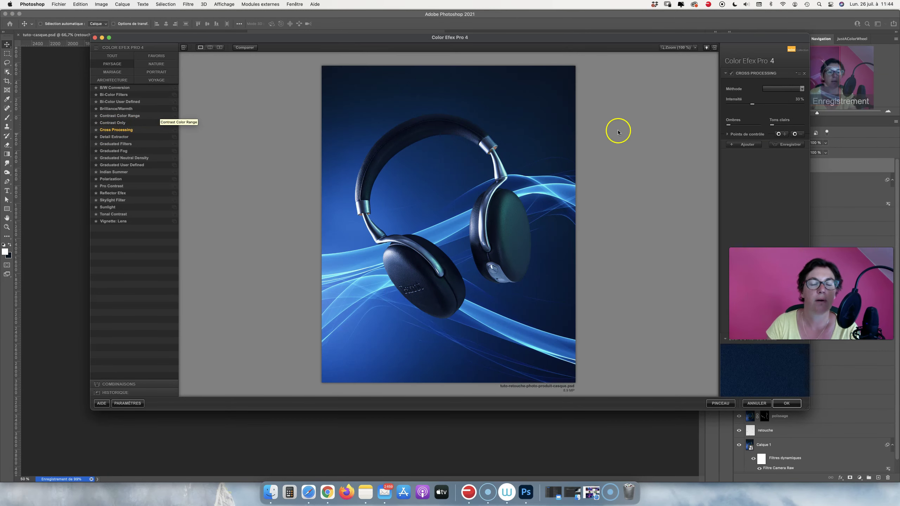
# Step: Set Cross Processing to method B01 at 44% intensity and apply it
pyautogui.click(792, 89)
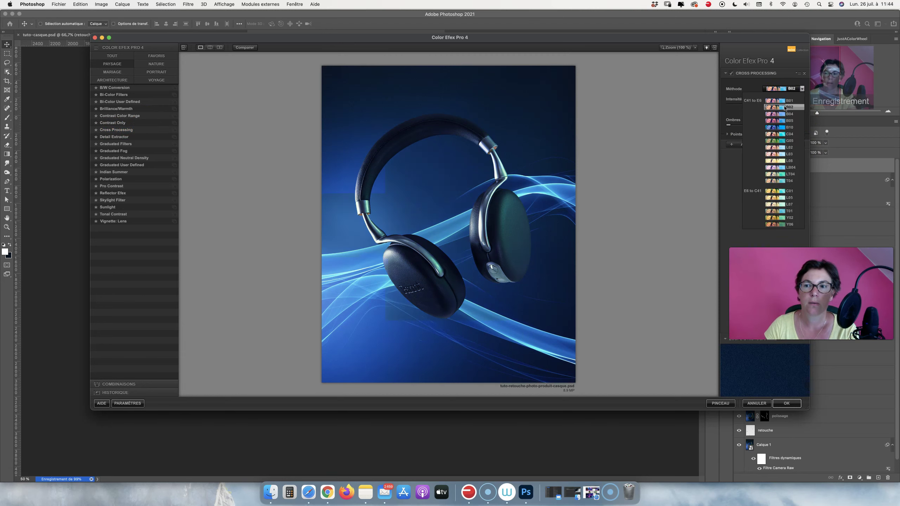
pyautogui.click(782, 128)
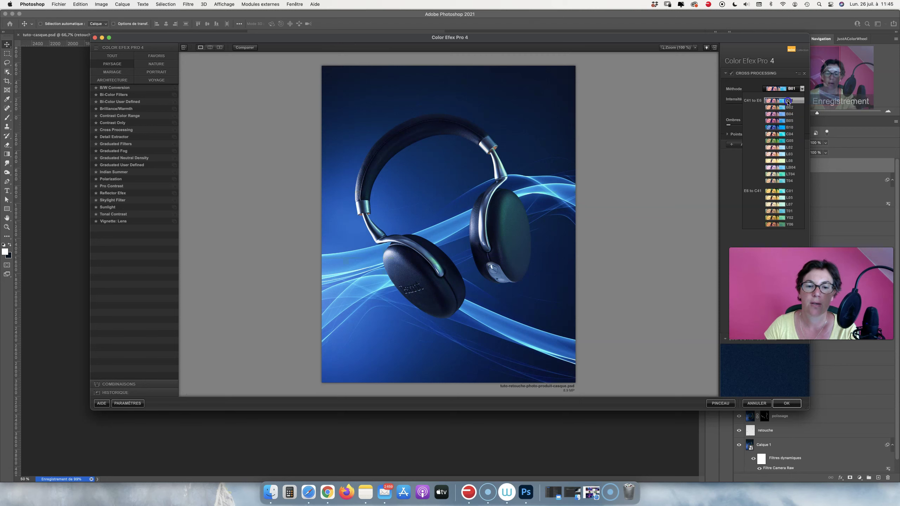
pyautogui.click(787, 102)
pyautogui.moveTo(779, 105); pyautogui.dragTo(760, 106)
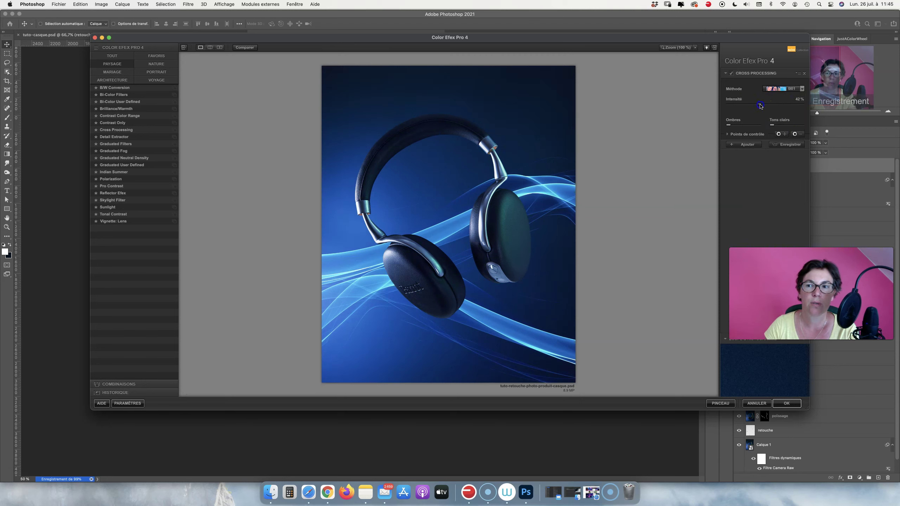
pyautogui.moveTo(762, 106); pyautogui.dragTo(760, 107)
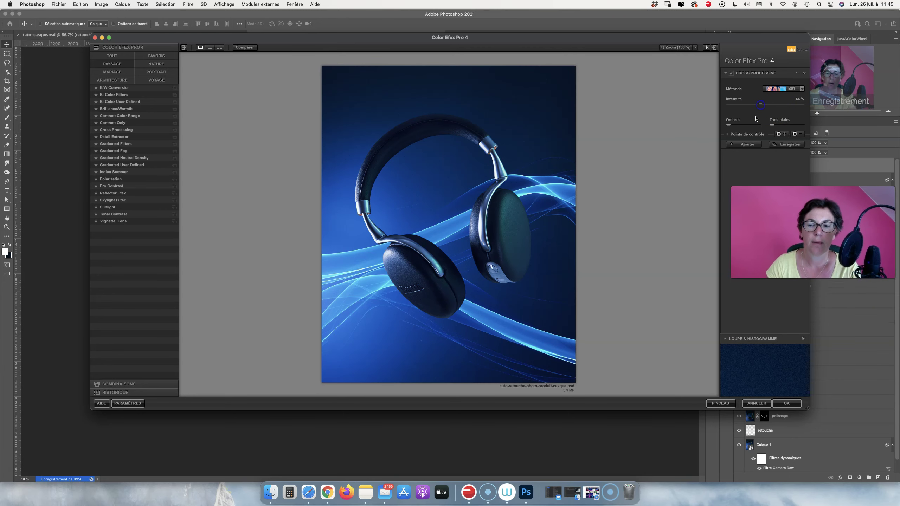
pyautogui.click(786, 404)
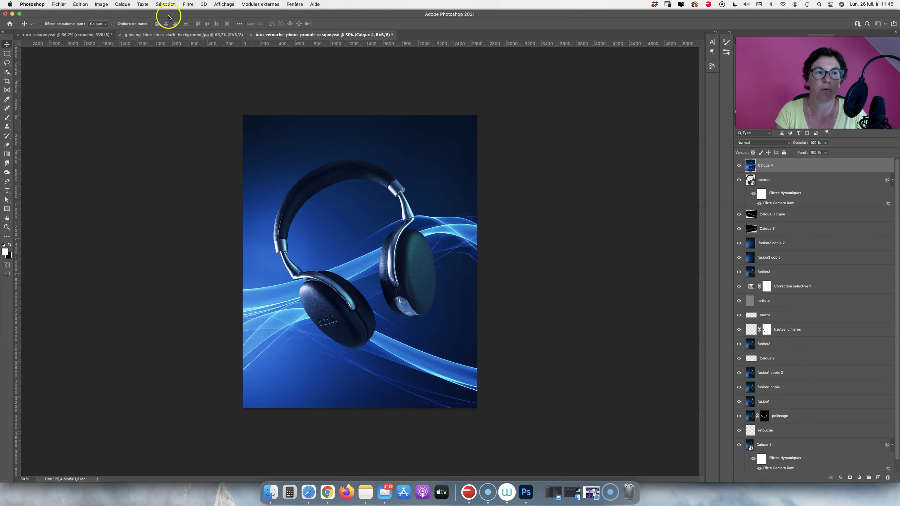
pyautogui.click(58, 4)
pyautogui.moveTo(67, 104)
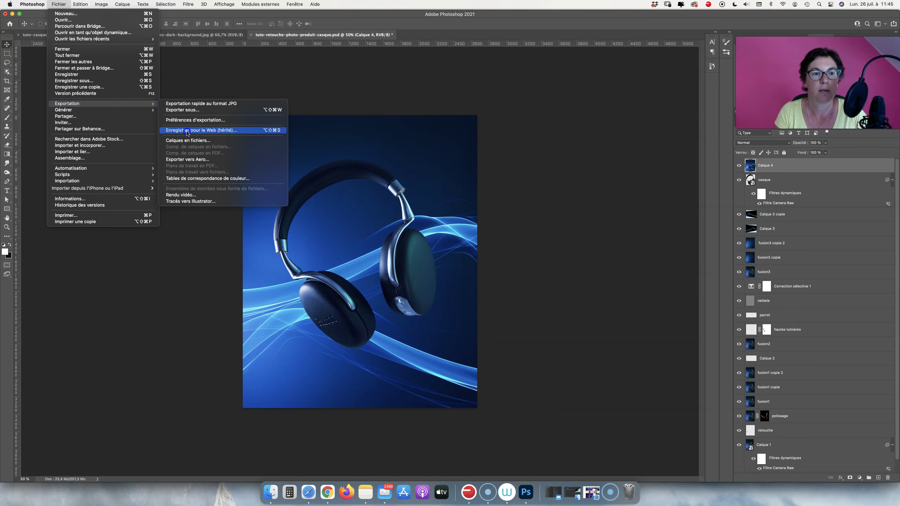
pyautogui.click(210, 130)
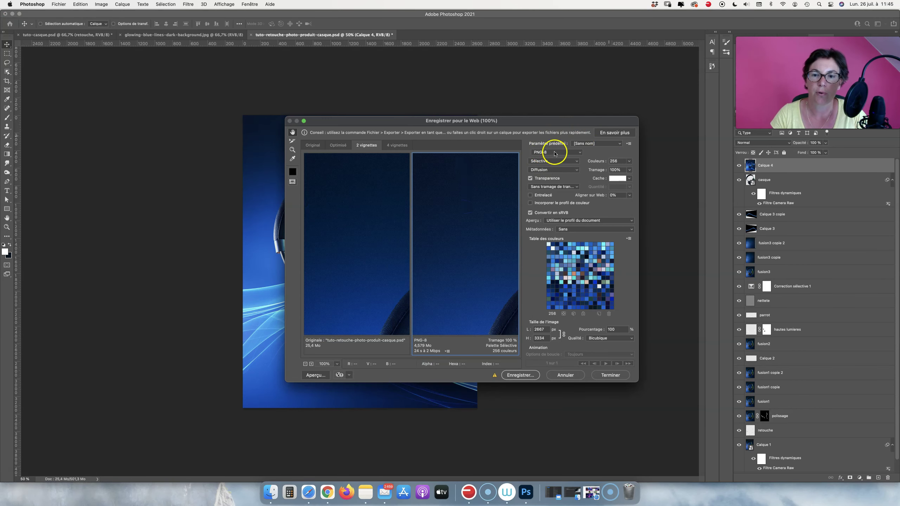
pyautogui.click(554, 153)
pyautogui.click(547, 148)
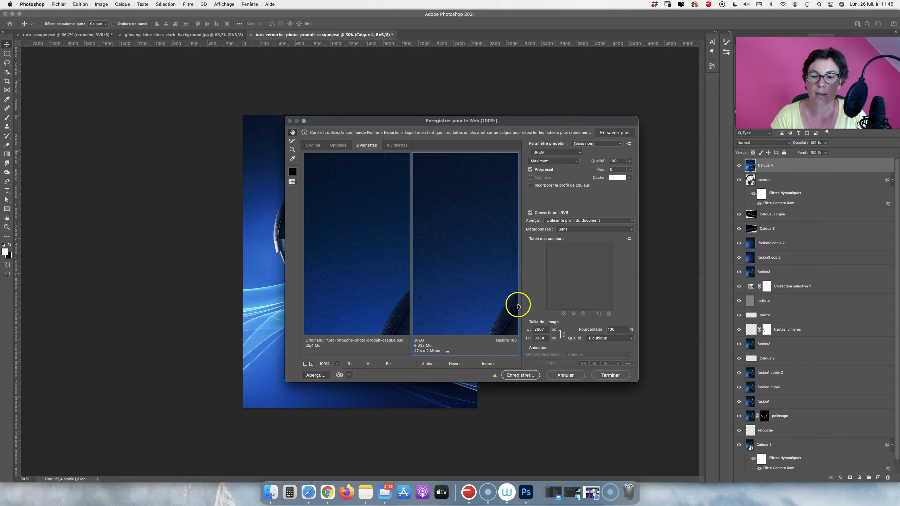
pyautogui.click(540, 338)
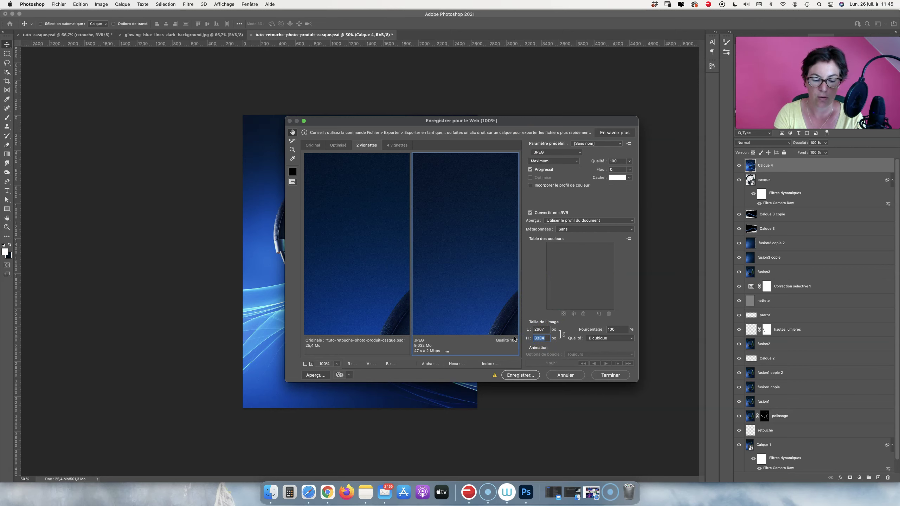
pyautogui.write('1500')
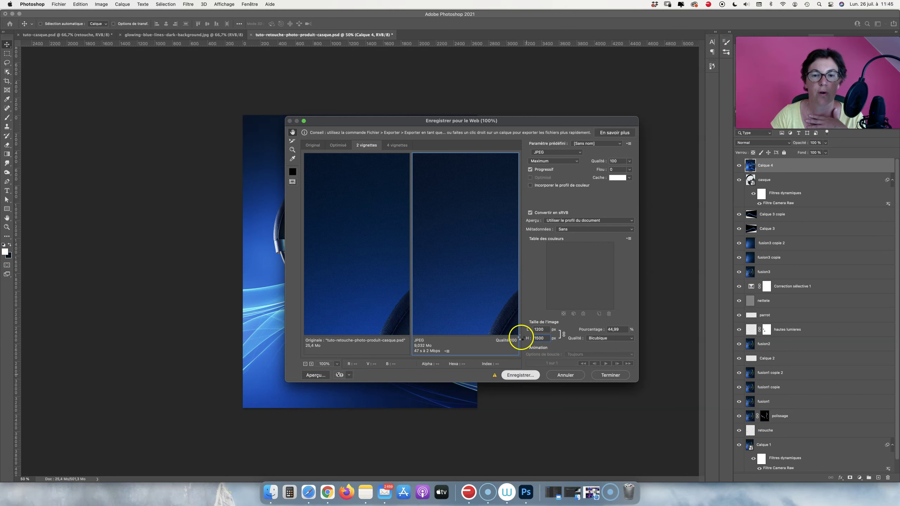
pyautogui.press('Return')
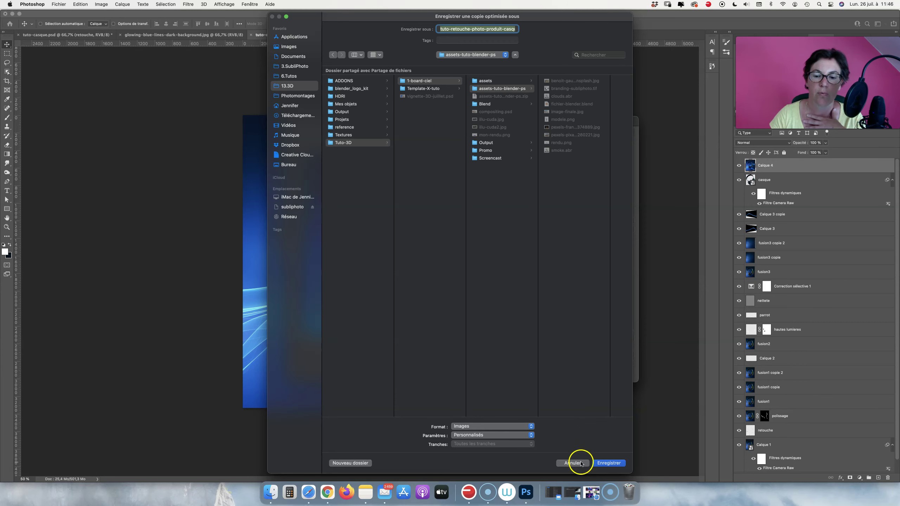
pyautogui.click(580, 463)
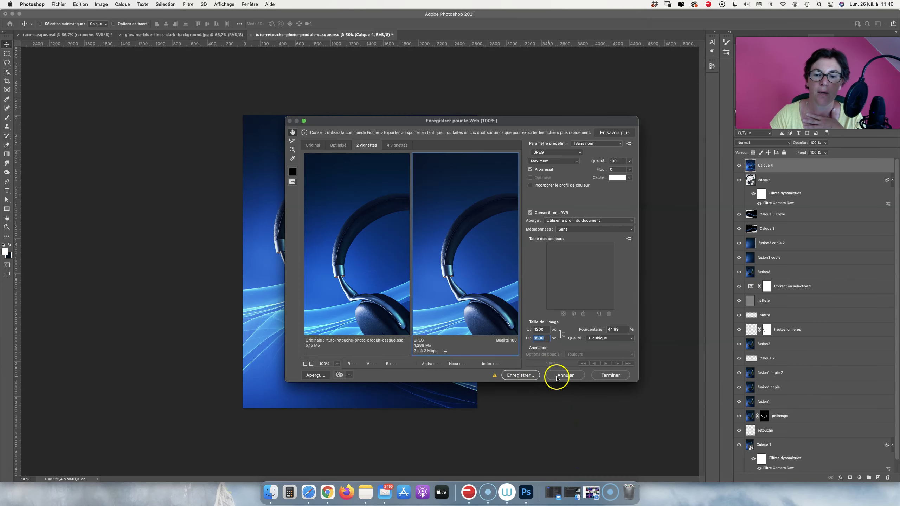
pyautogui.click(555, 376)
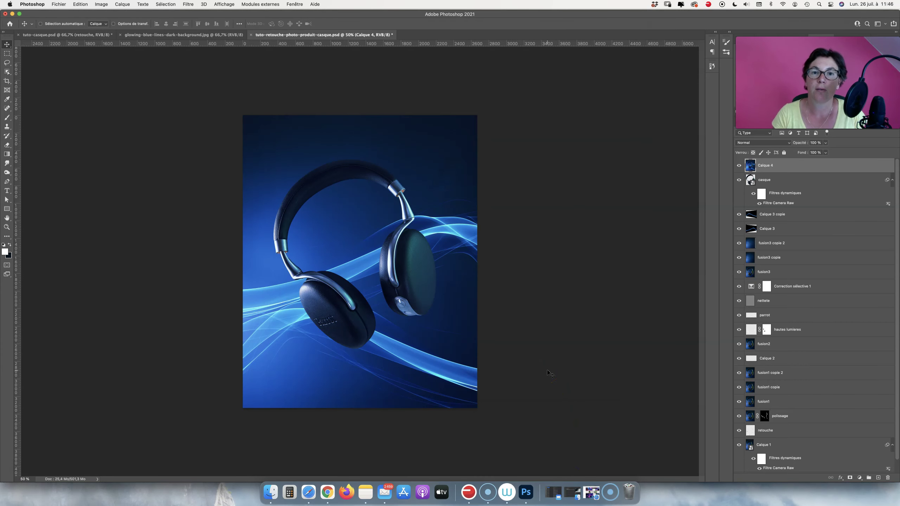